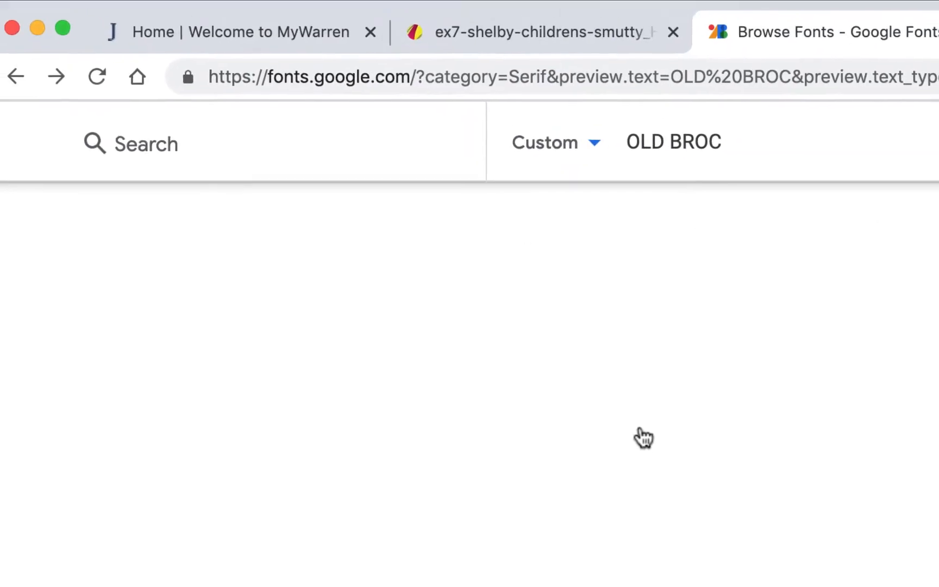
- Replace the custom font preview text with "Smuttynose"
scroll(648, 440, down, 20)
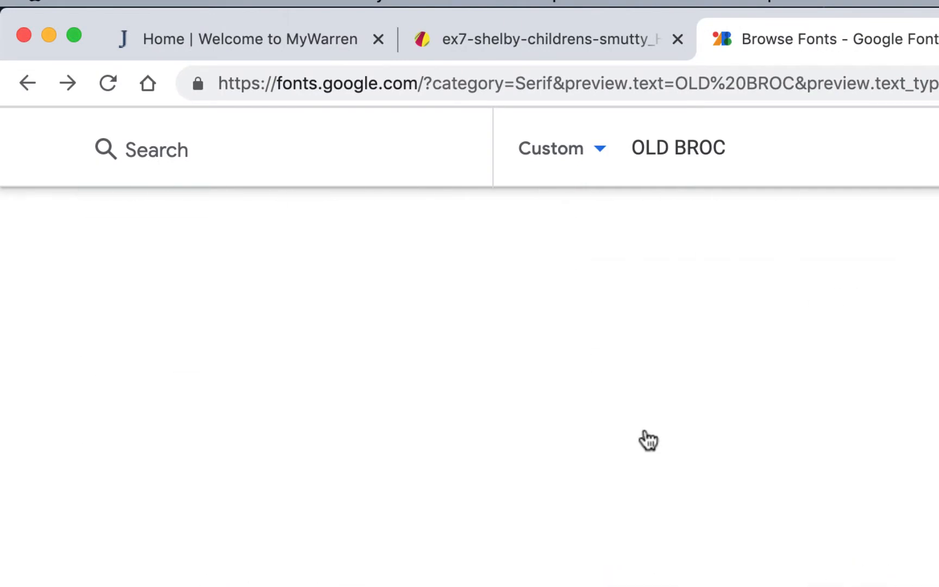
scroll(648, 440, down, 10)
scroll(649, 440, down, 15)
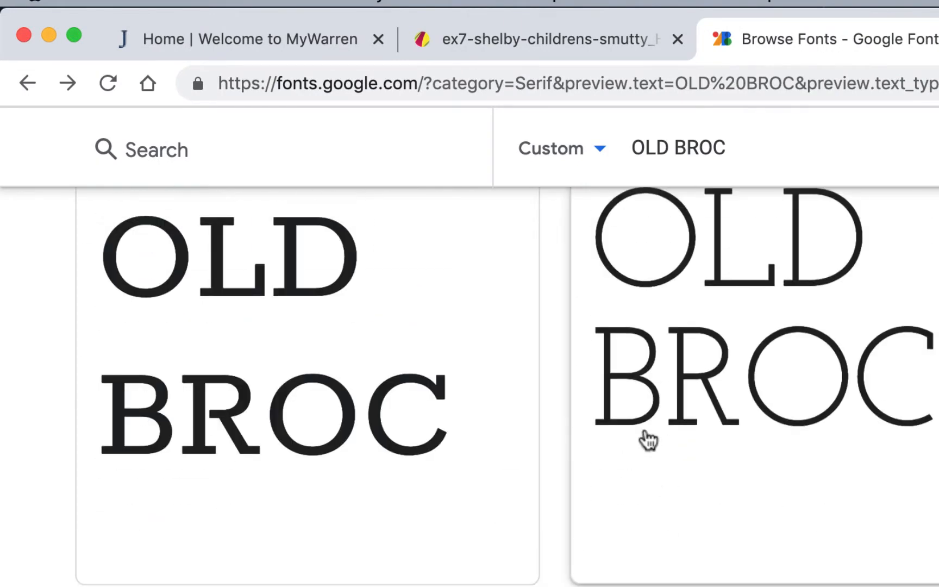
scroll(648, 440, up, 20)
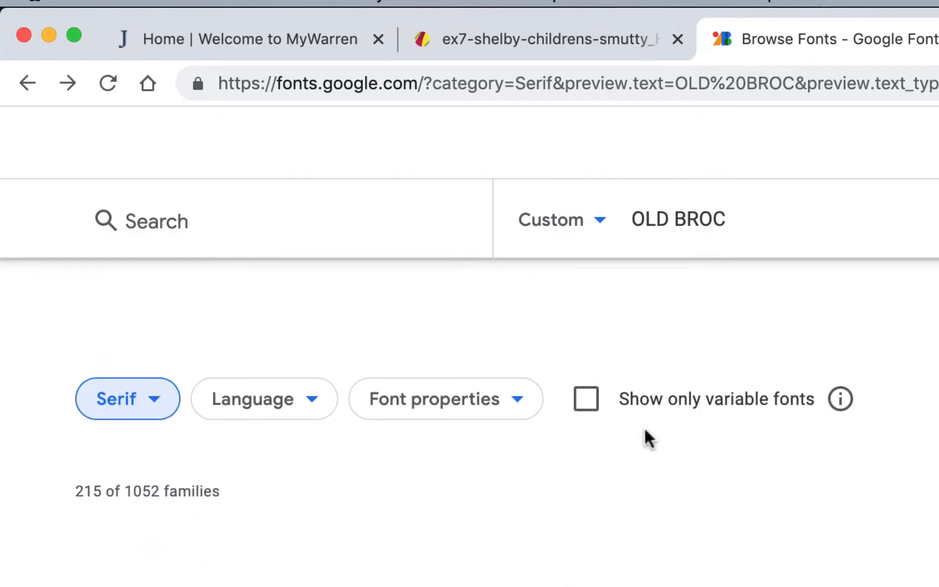
drag(758, 237, 604, 243)
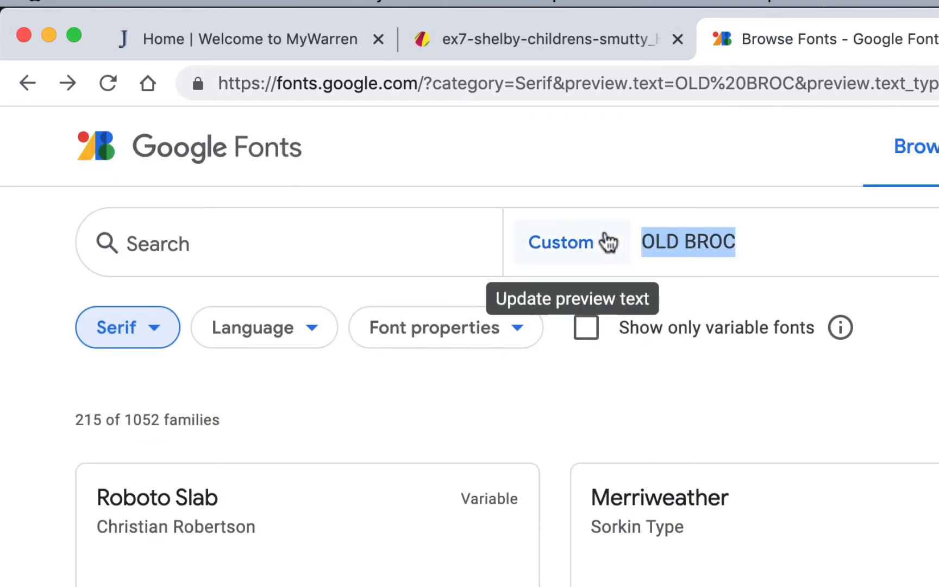
text(Smuttynose)
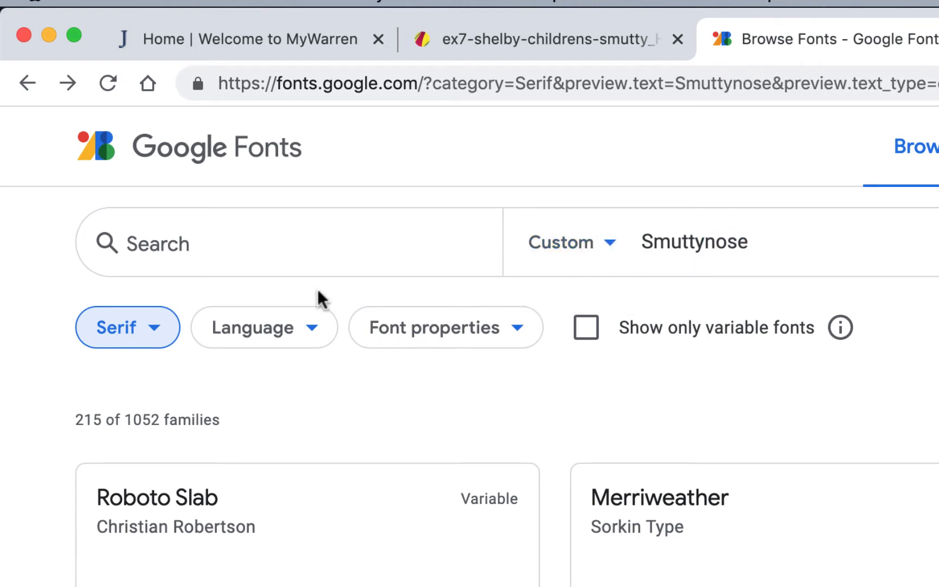
- Filter the font list to the Handwriting category only and reduce the preview size to 69px
scroll(256, 293, down, 2)
click(163, 289)
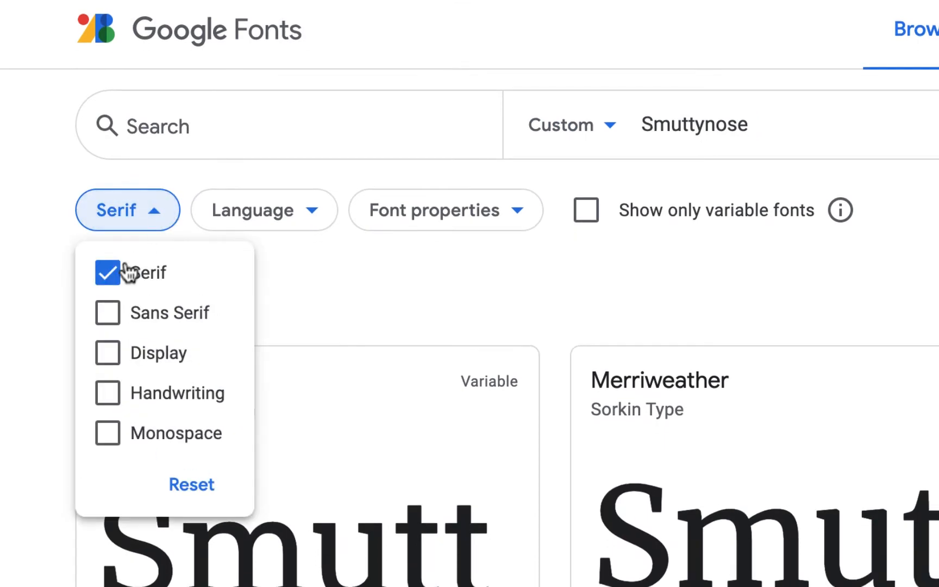
click(108, 352)
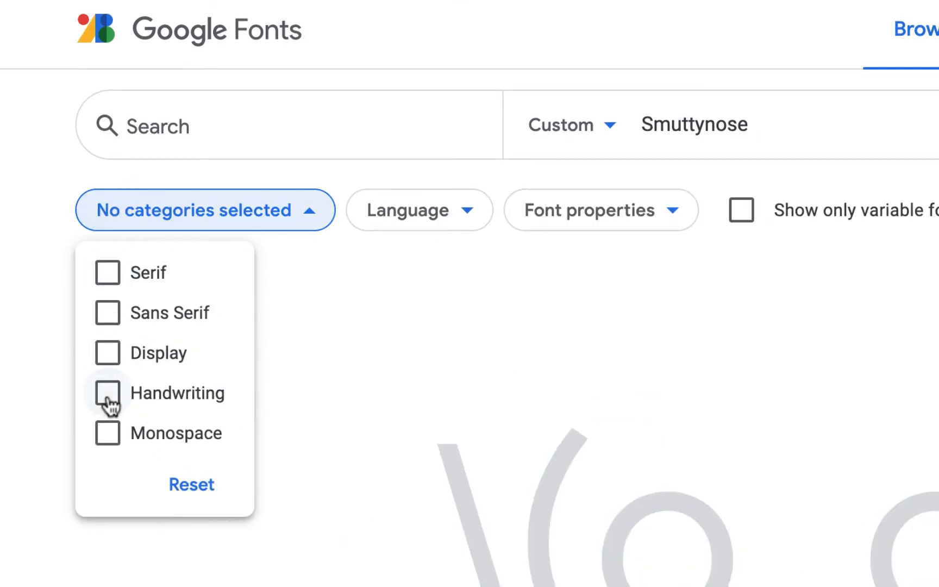
click(108, 394)
click(791, 325)
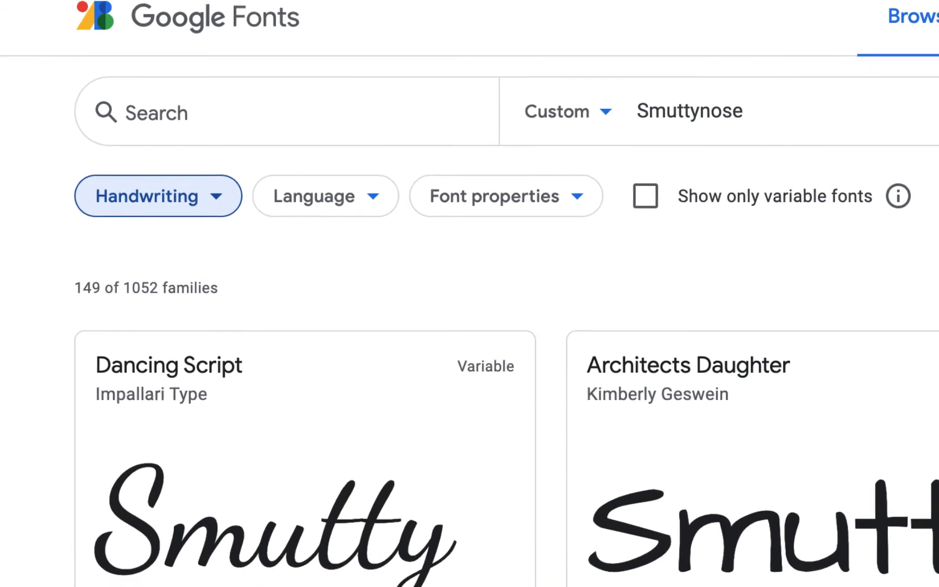
drag(835, 188, 800, 190)
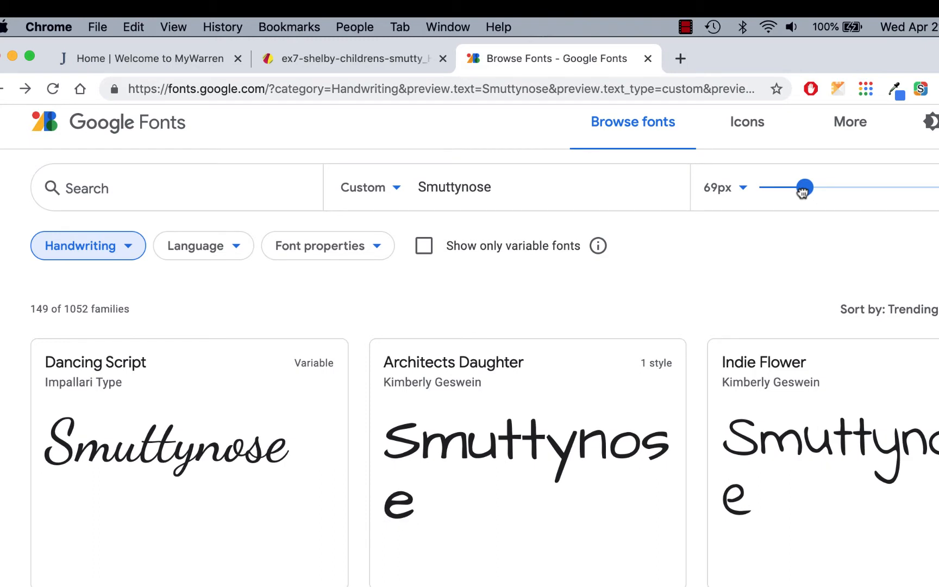
- Examine the Dancing Script styles with the Smuttynose preview text and return to the font list
click(314, 371)
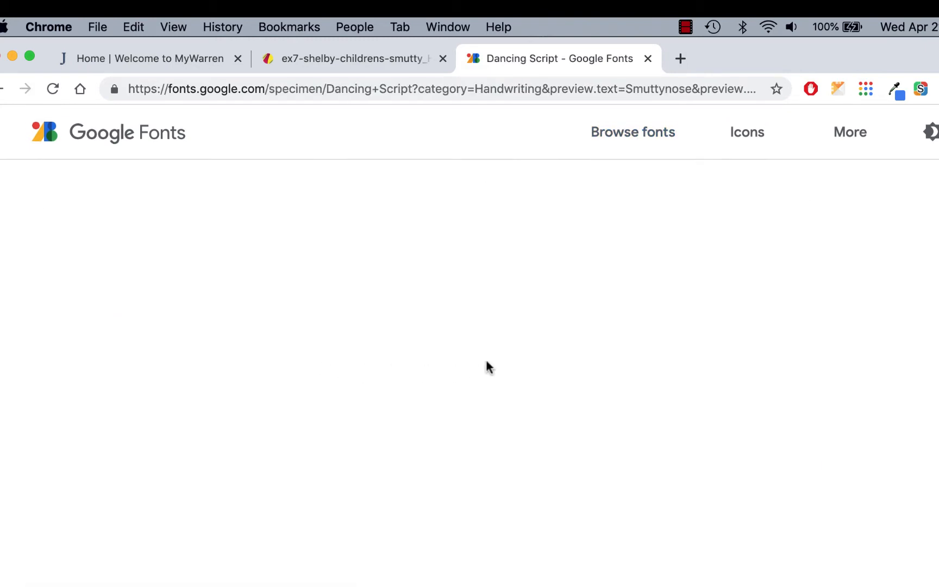
scroll(572, 322, down, 10)
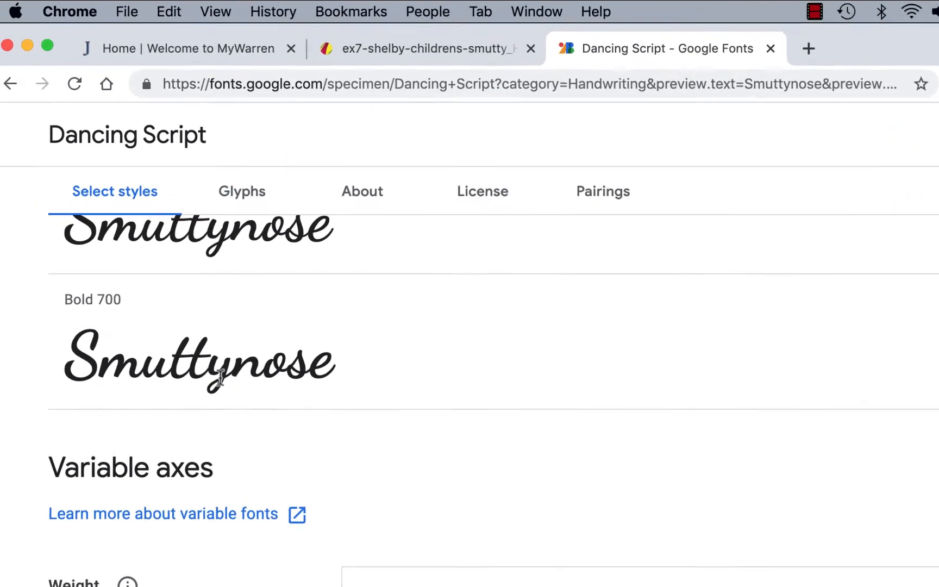
scroll(387, 400, down, 1)
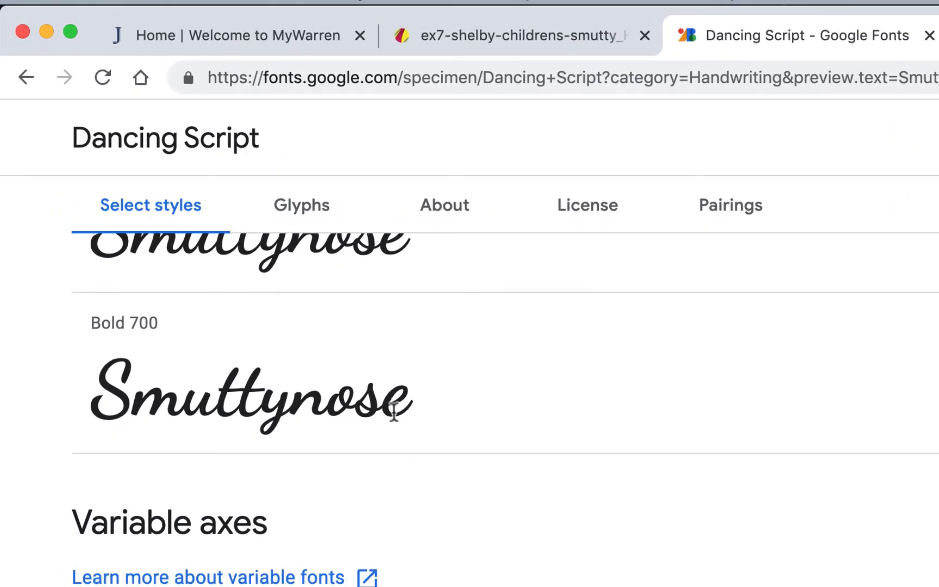
scroll(394, 413, up, 10)
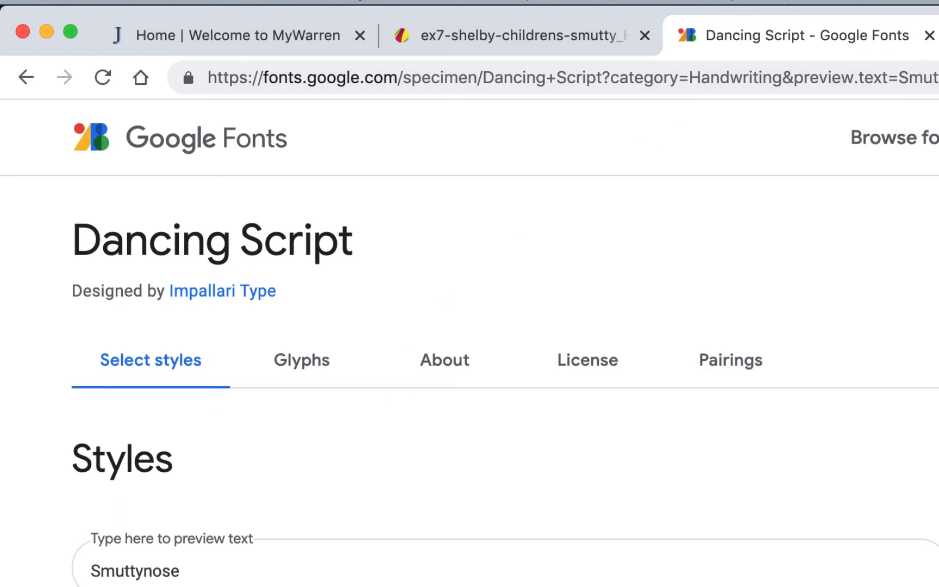
click(25, 78)
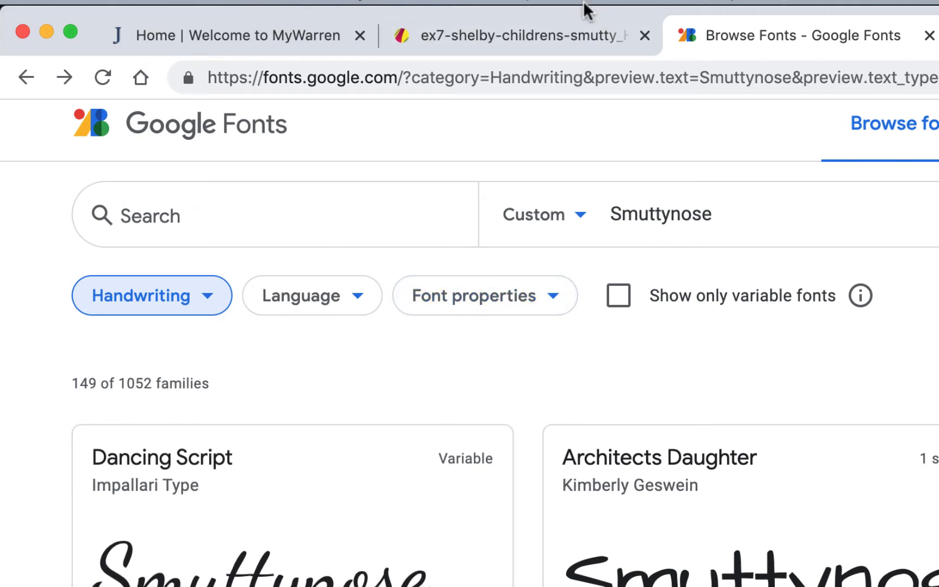
- Check the Smuttynose lettering on the can in the Gravit Designer document and compare it with the handwriting font previews on Google Fonts
click(574, 34)
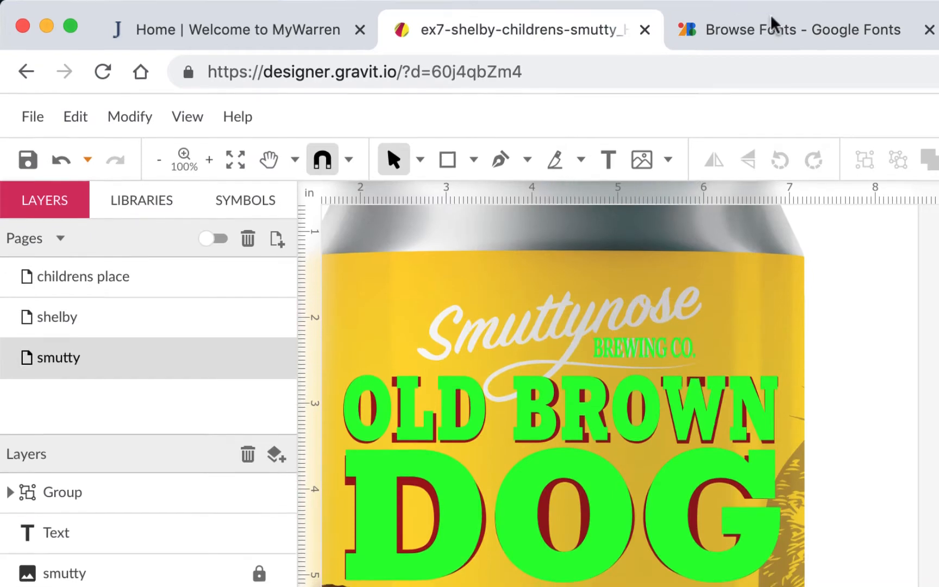
click(773, 29)
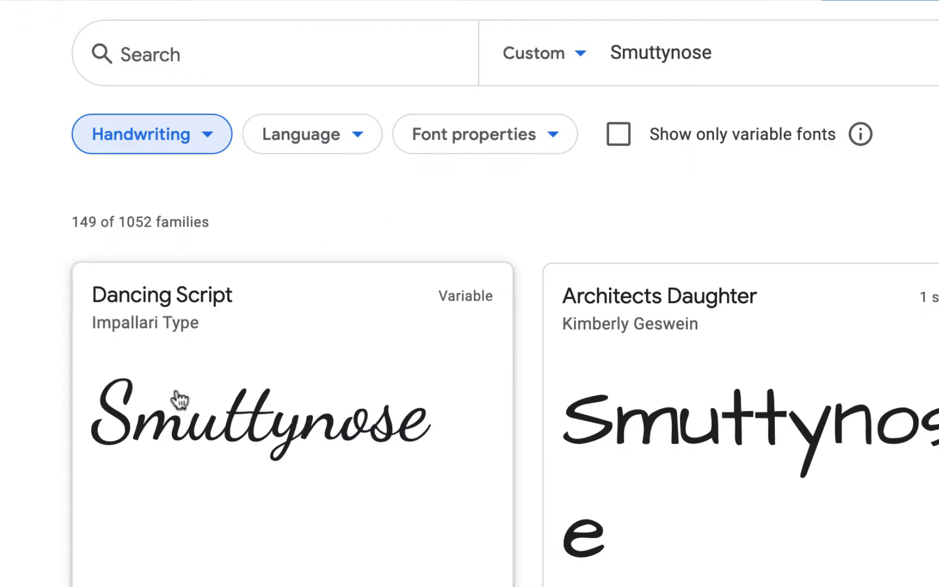
scroll(562, 327, down, 3)
scroll(562, 326, down, 1)
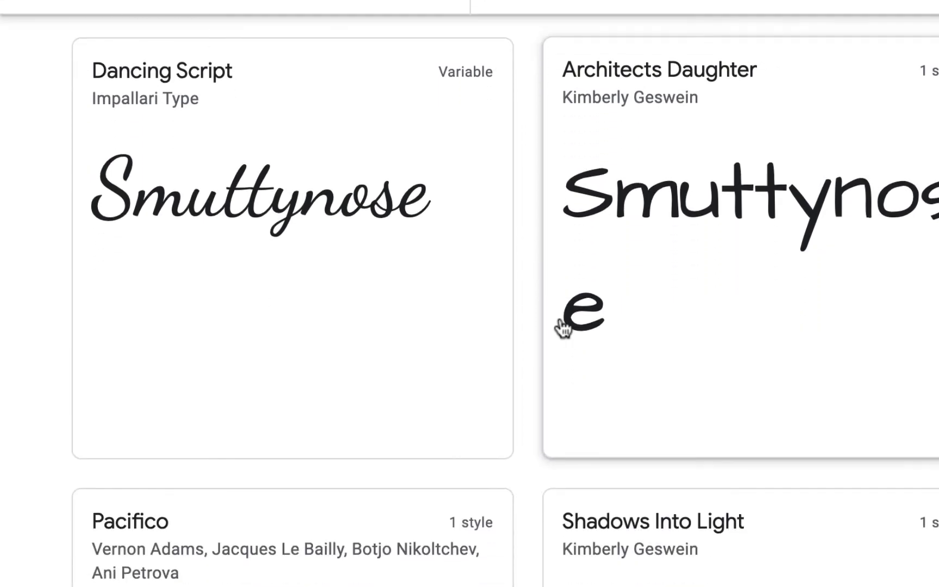
scroll(562, 325, down, 4)
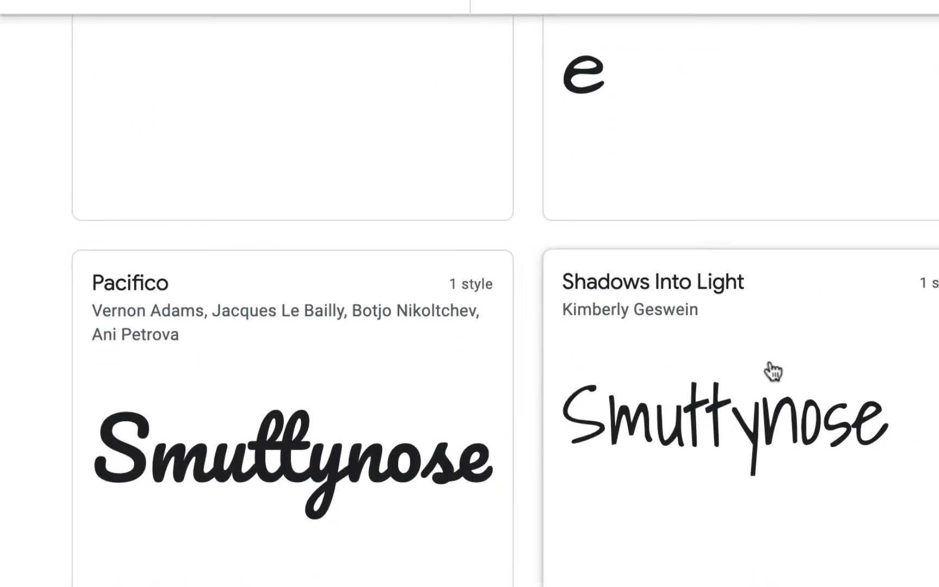
scroll(771, 371, down, 5)
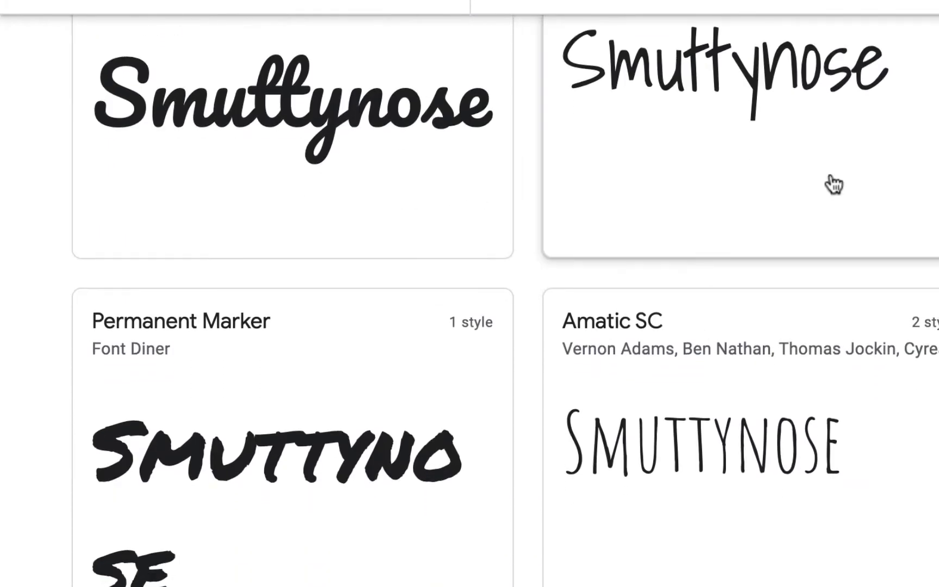
scroll(832, 184, down, 1)
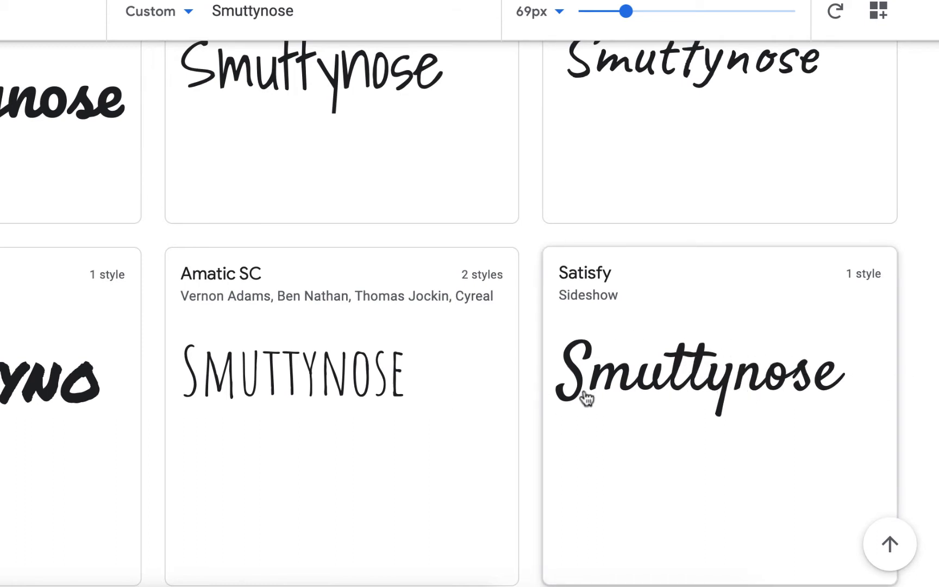
scroll(371, 369, down, 8)
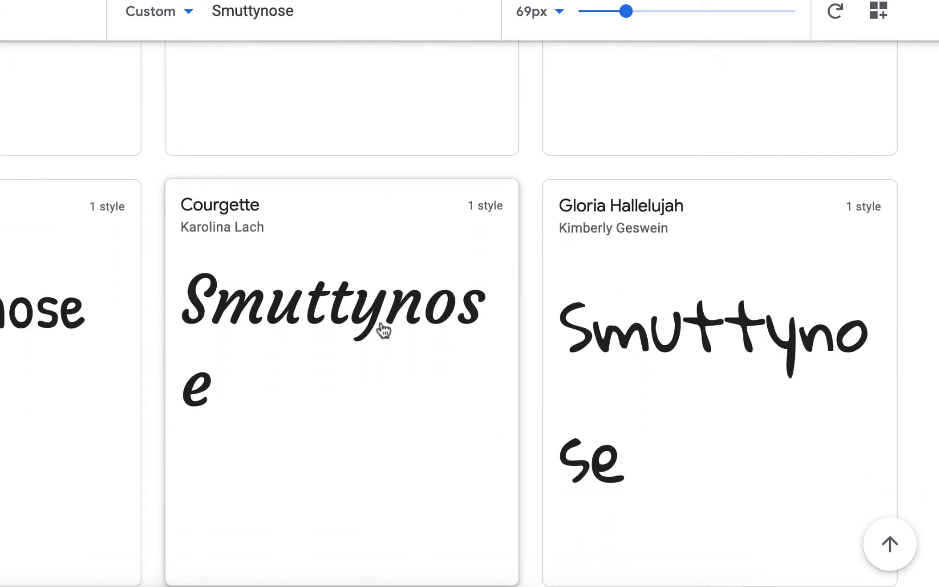
scroll(384, 330, down, 7)
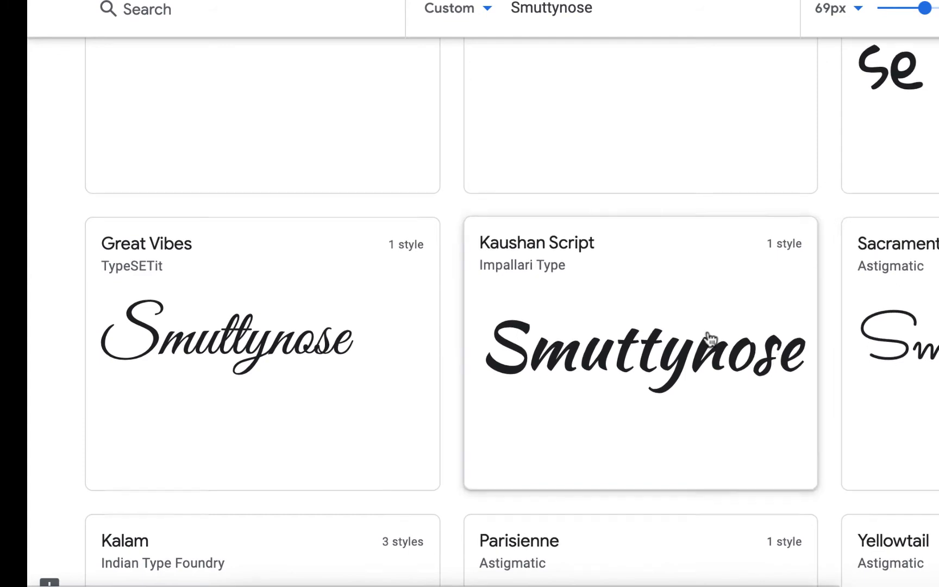
scroll(709, 340, down, 5)
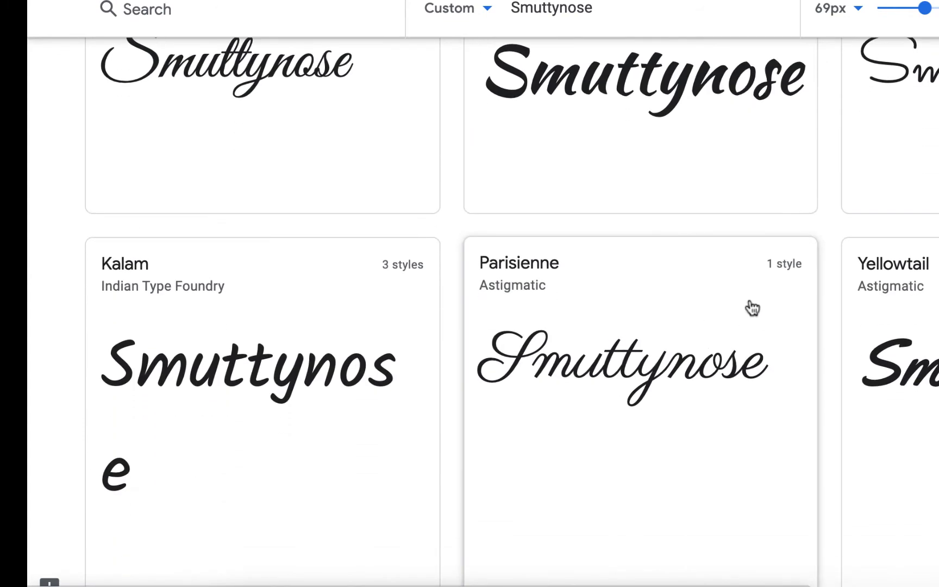
scroll(307, 295, down, 8)
scroll(692, 224, down, 10)
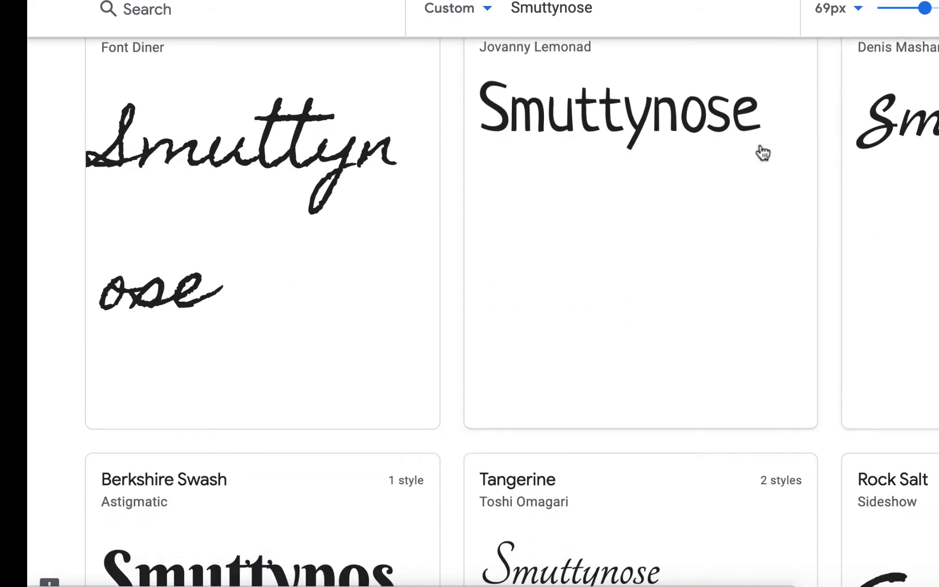
scroll(763, 152, down, 6)
scroll(705, 179, down, 7)
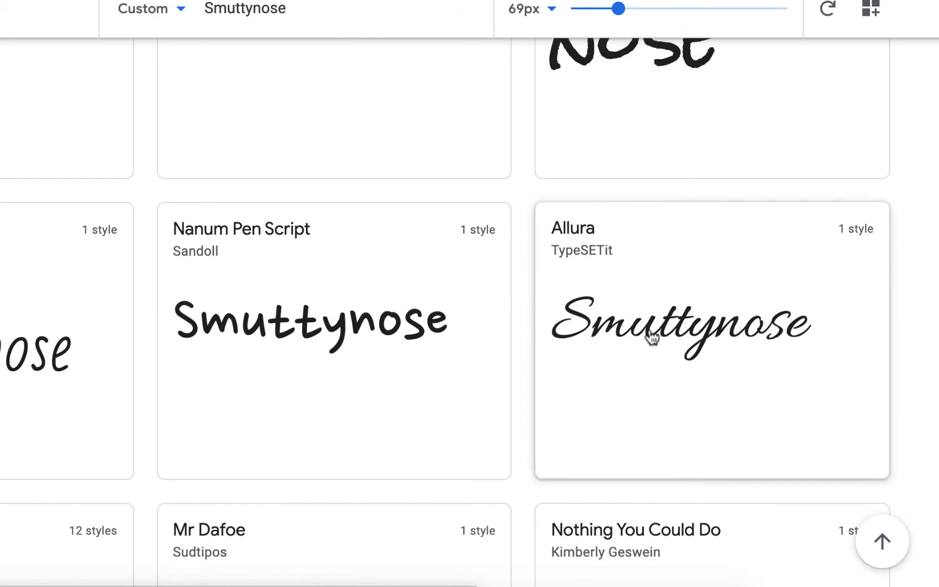
- Compare the Smuttynose previews of the Mr Dafoe, Charmonman and Alex Brush handwriting fonts with the can lettering
scroll(388, 292, down, 5)
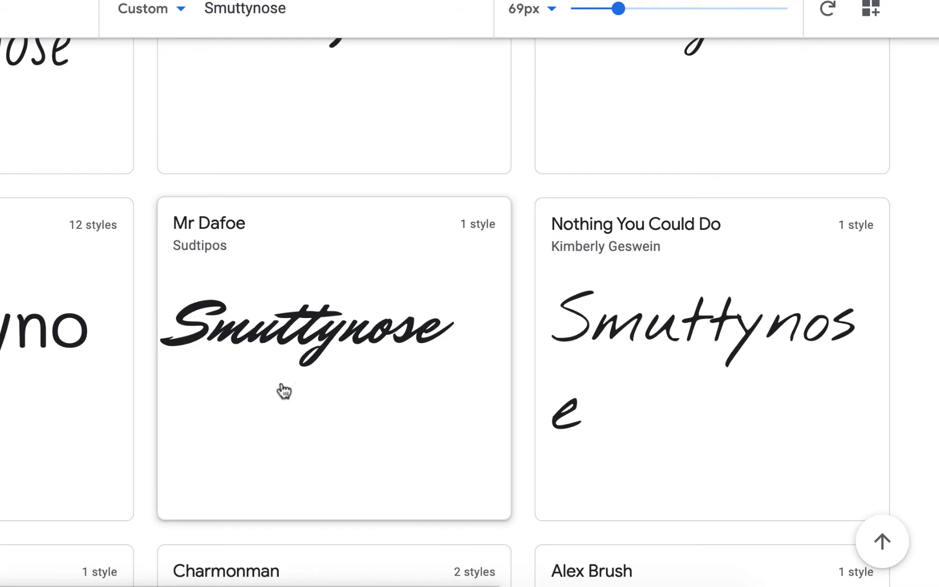
scroll(323, 391, down, 6)
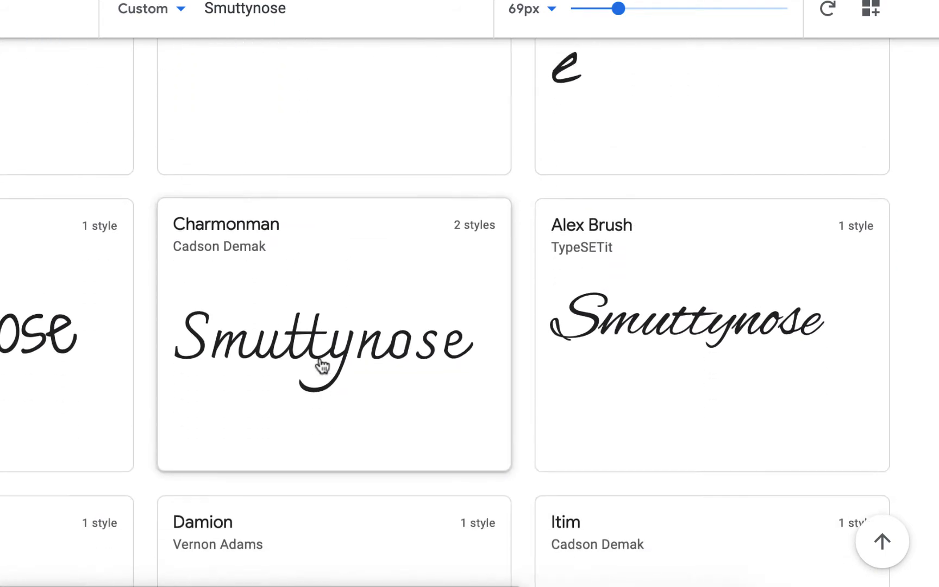
scroll(315, 348, up, 3)
scroll(381, 222, down, 3)
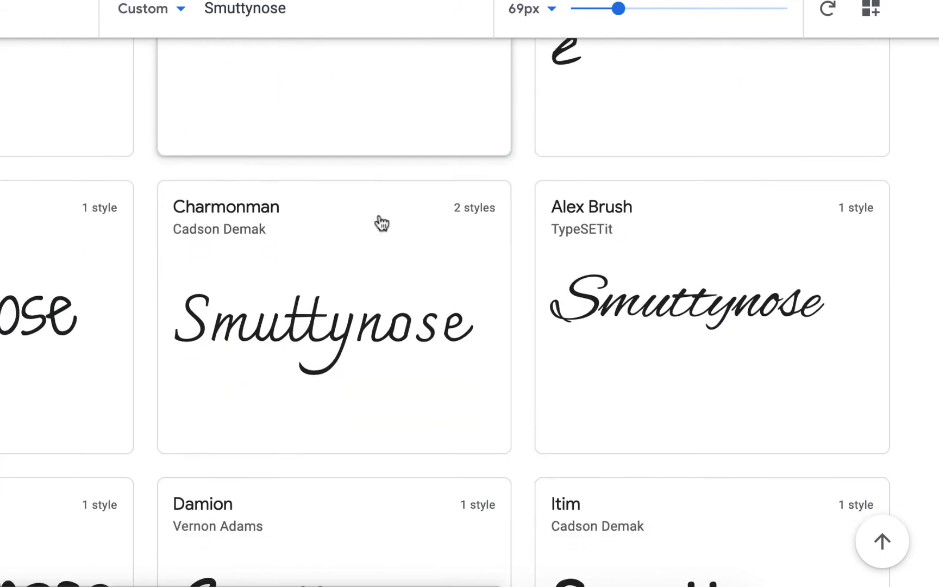
scroll(380, 222, down, 3)
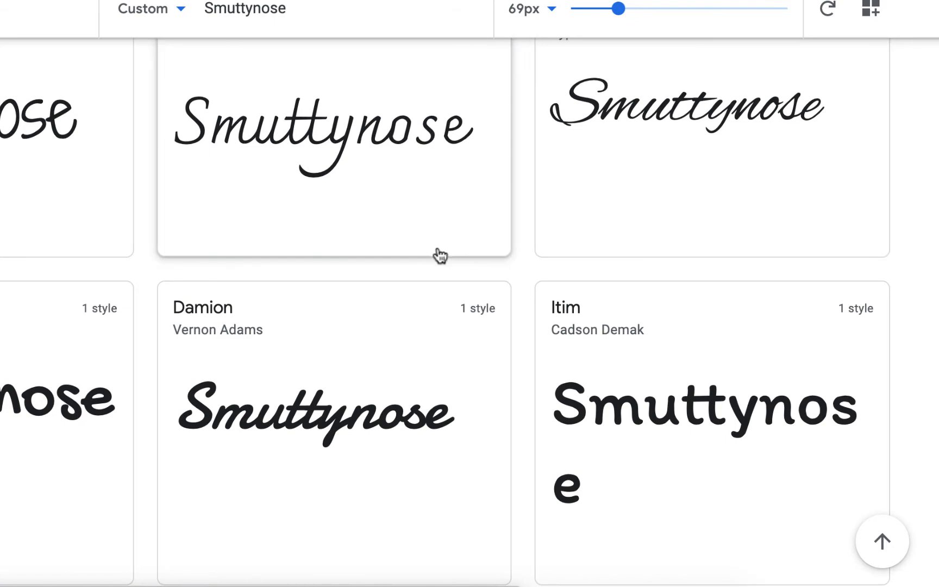
scroll(438, 287, down, 2)
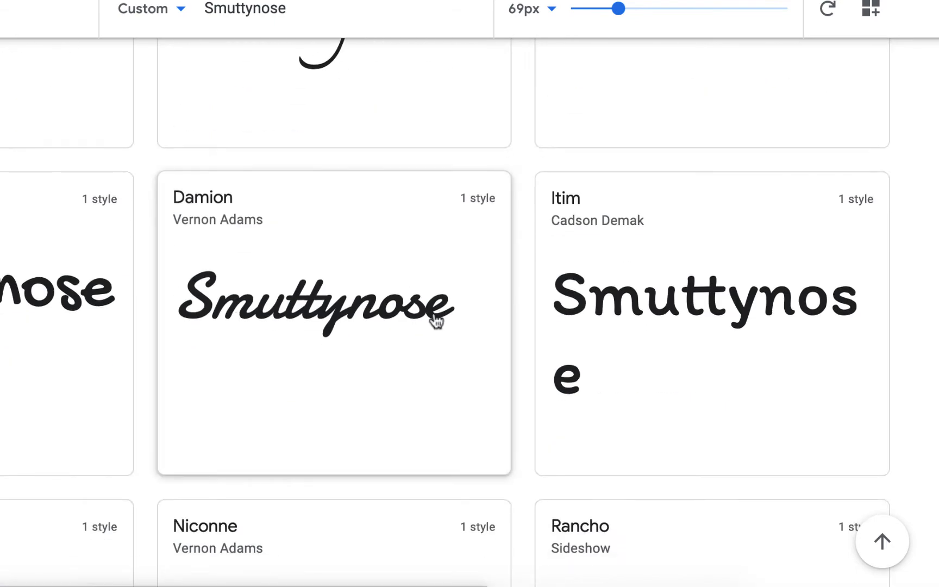
- Examine the Damion and Niconne previews against each other as candidates for the Smuttynose script
scroll(404, 190, down, 2)
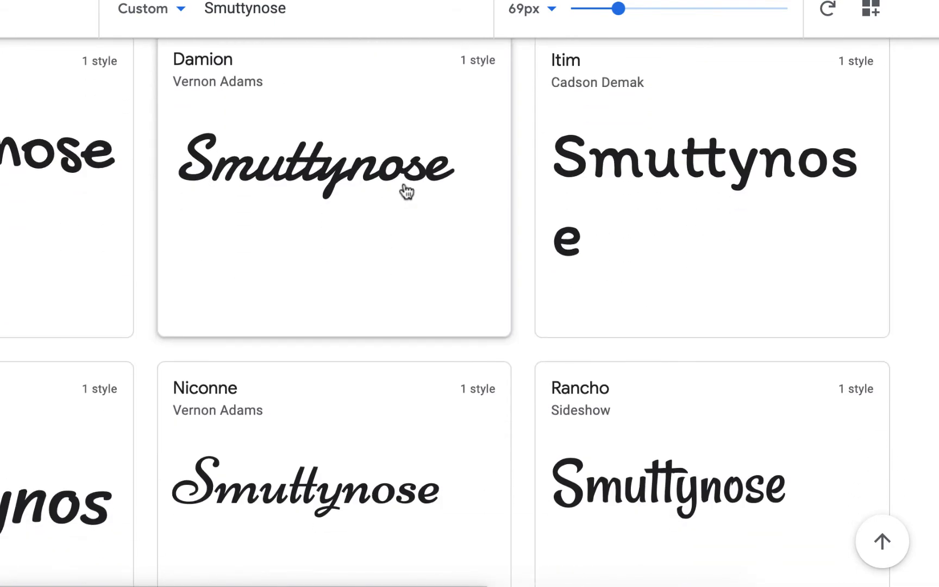
scroll(405, 191, down, 2)
scroll(405, 190, up, 3)
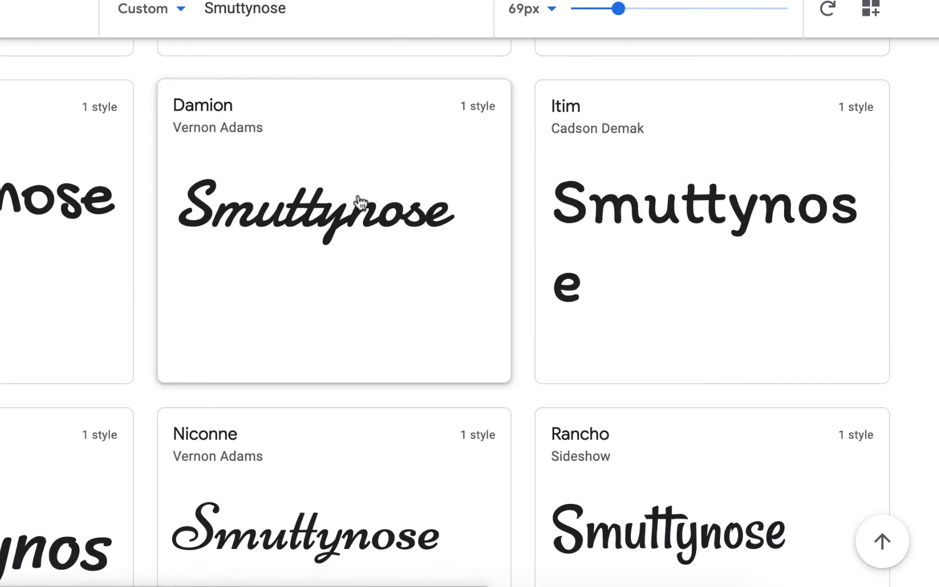
scroll(291, 244, down, 7)
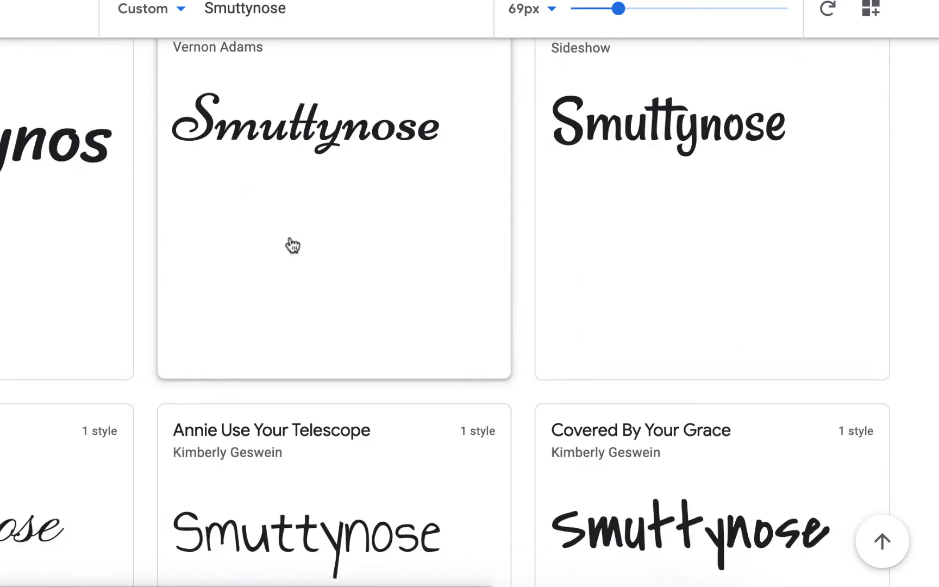
scroll(293, 245, up, 2)
scroll(293, 245, up, 3)
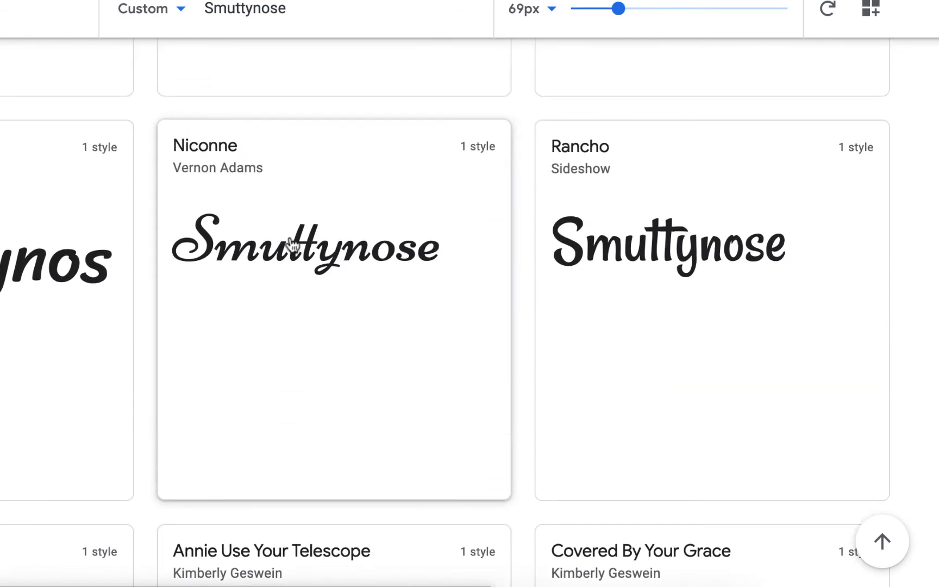
scroll(293, 244, down, 4)
scroll(292, 245, up, 4)
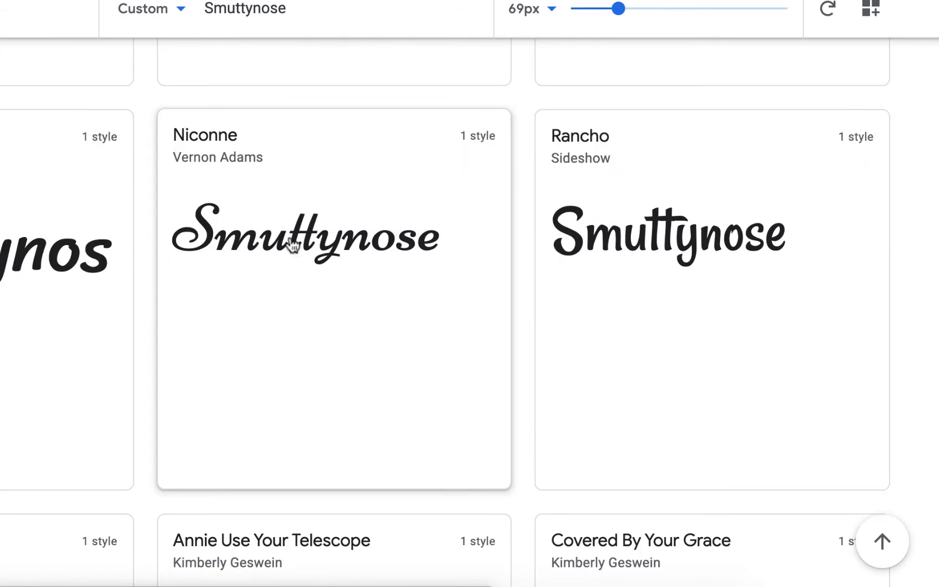
scroll(292, 246, up, 4)
scroll(375, 214, down, 2)
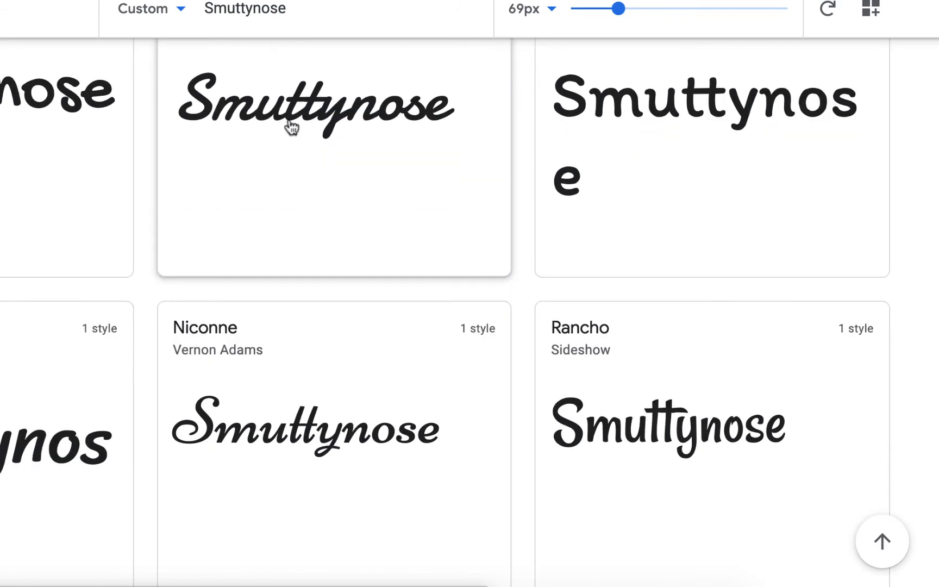
- Look further down the handwriting list and compare the Norican and Yesteryear previews as candidates
scroll(291, 128, down, 9)
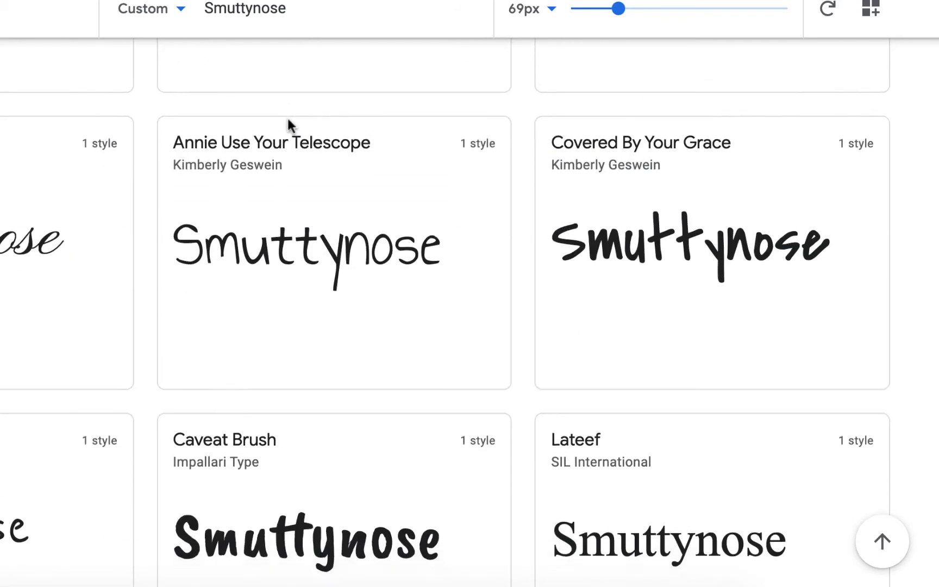
scroll(291, 127, down, 4)
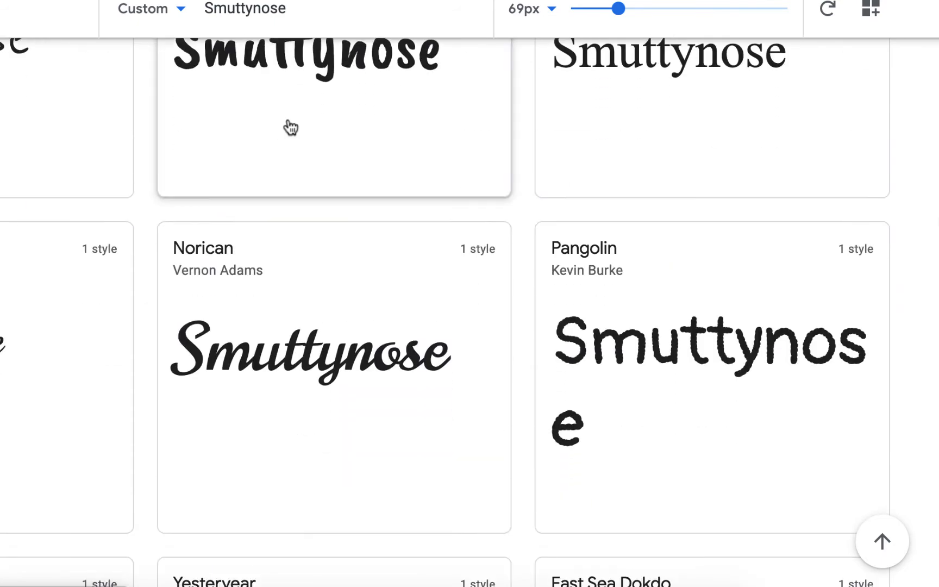
scroll(288, 128, down, 2)
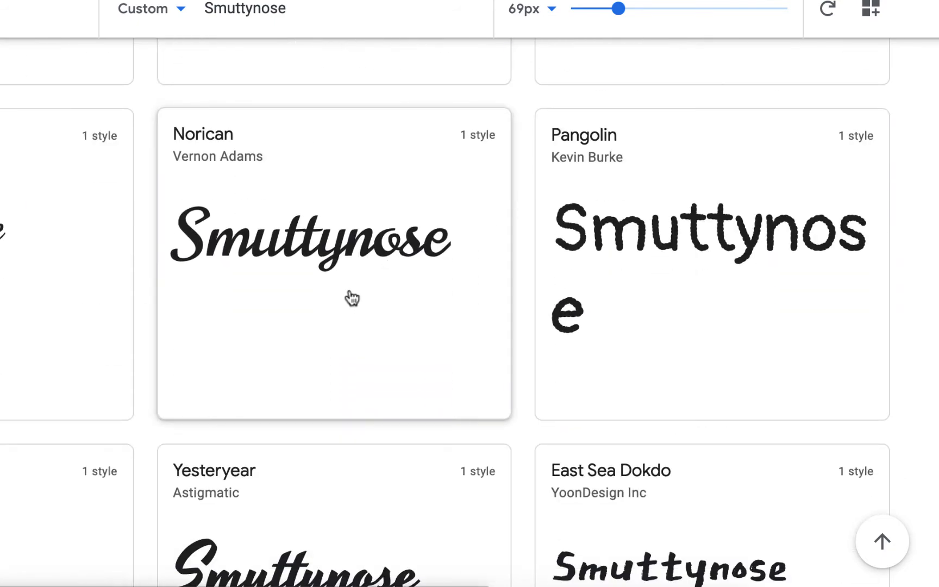
scroll(353, 297, down, 2)
scroll(352, 298, up, 1)
scroll(352, 298, down, 1)
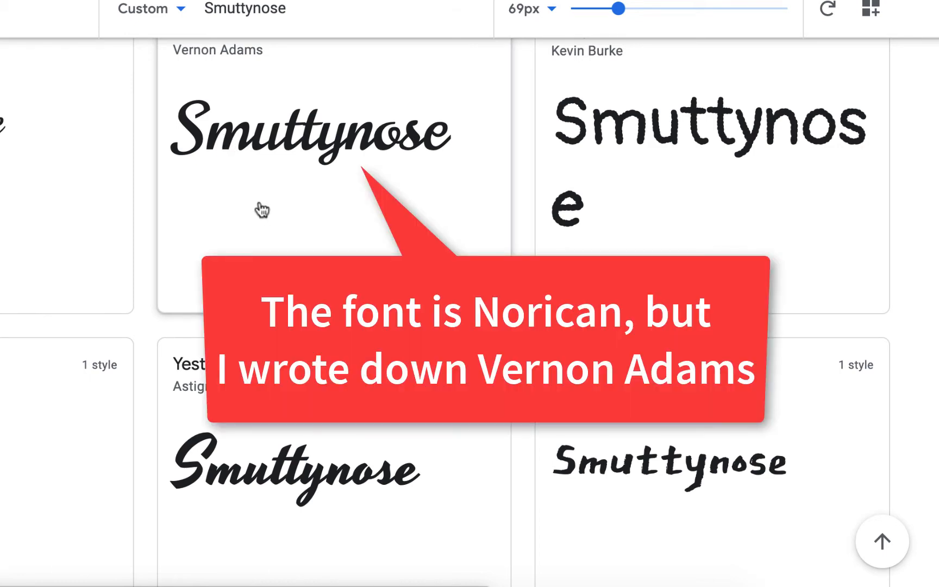
scroll(261, 209, down, 3)
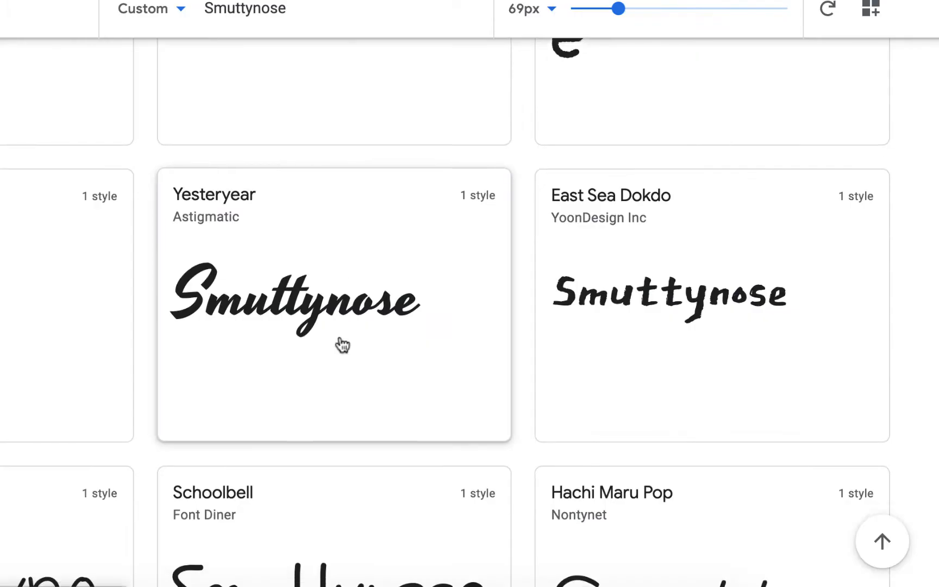
- Browse the handwriting fonts from Mrs Saint Delafield and Arizonia down to Grand Hotel for a similar connected script
scroll(342, 345, down, 6)
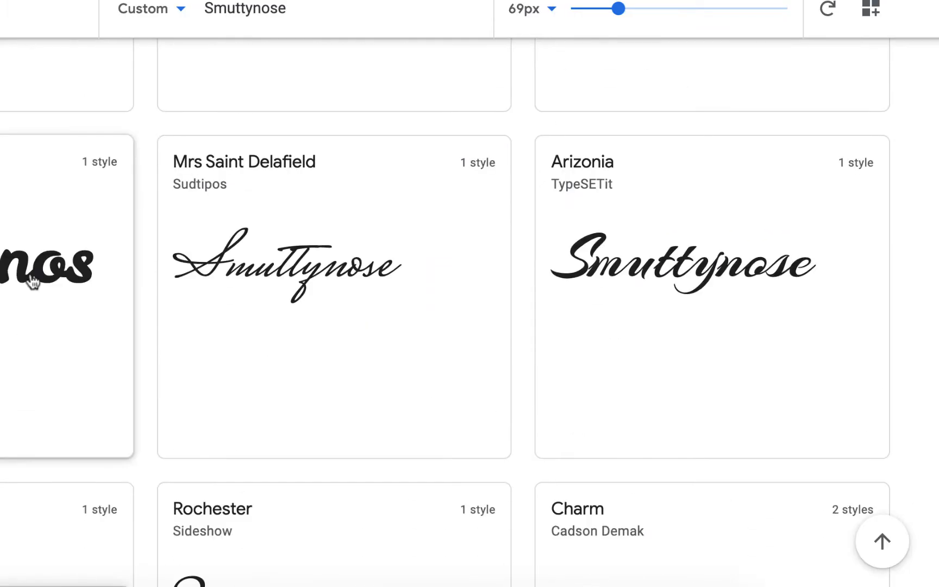
scroll(319, 251, down, 6)
scroll(359, 236, down, 4)
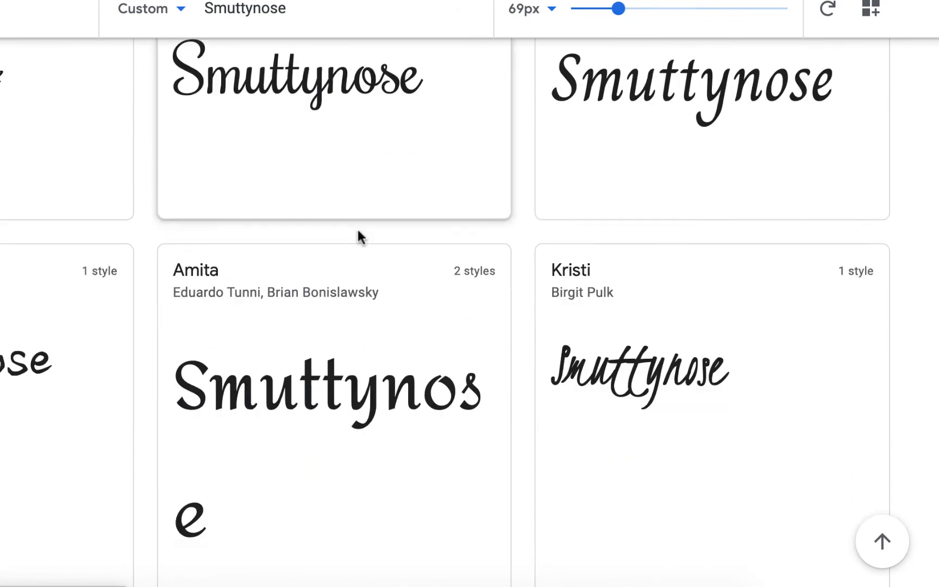
scroll(380, 75, up, 1)
scroll(403, 179, down, 5)
scroll(404, 179, down, 10)
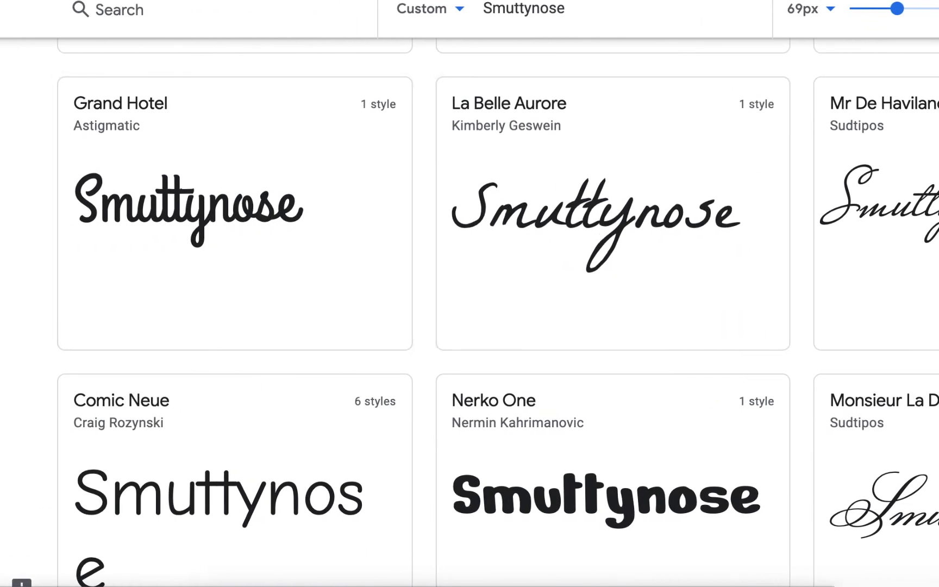
click(423, 1)
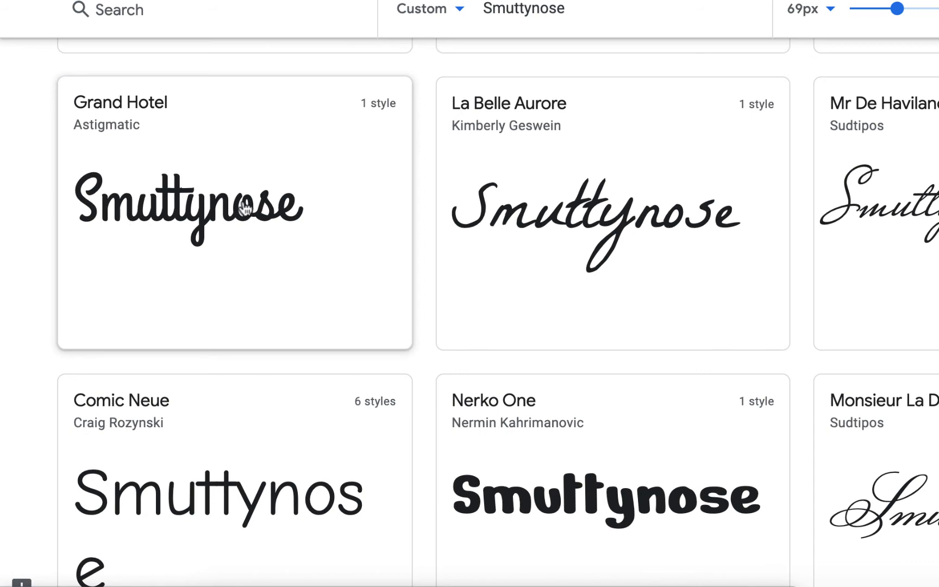
- Scan the previews from Montez, Rouge Script and Sofia down to Aguafina Script for matching letterforms
scroll(518, 266, down, 10)
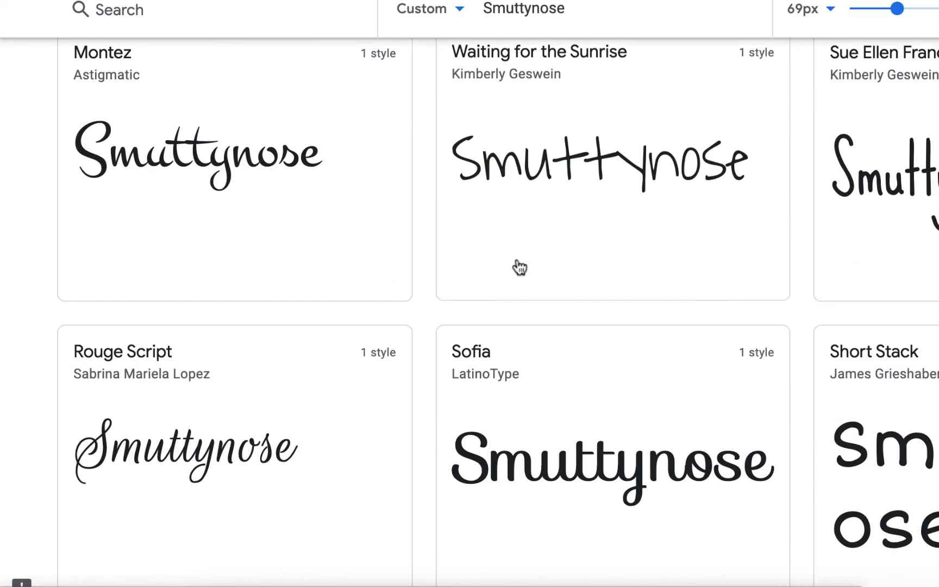
scroll(518, 266, down, 2)
scroll(566, 239, down, 3)
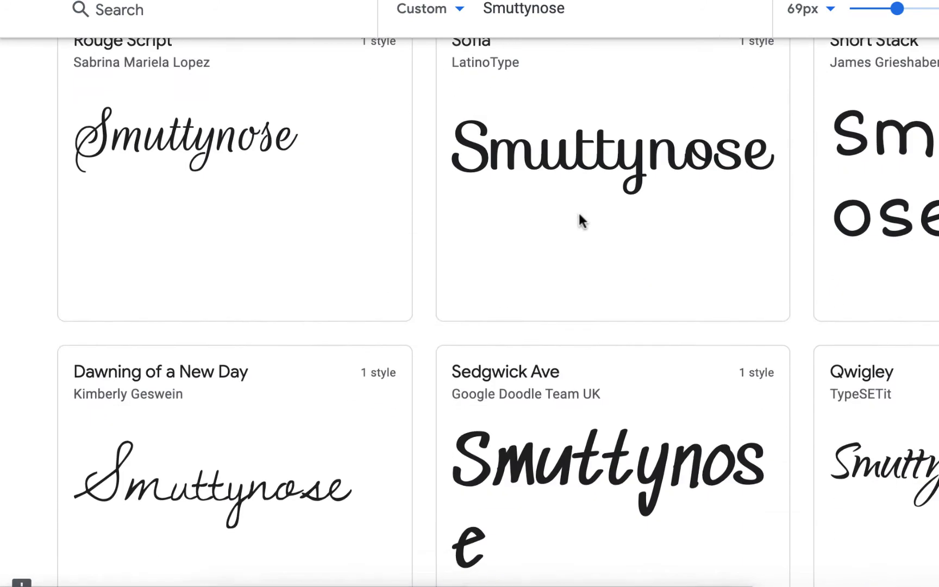
scroll(580, 220, down, 6)
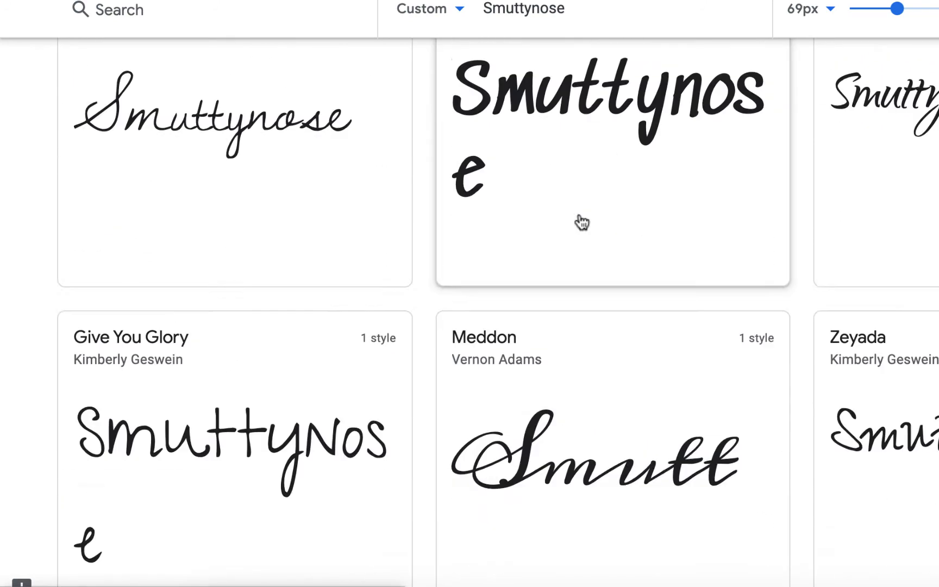
scroll(582, 221, down, 9)
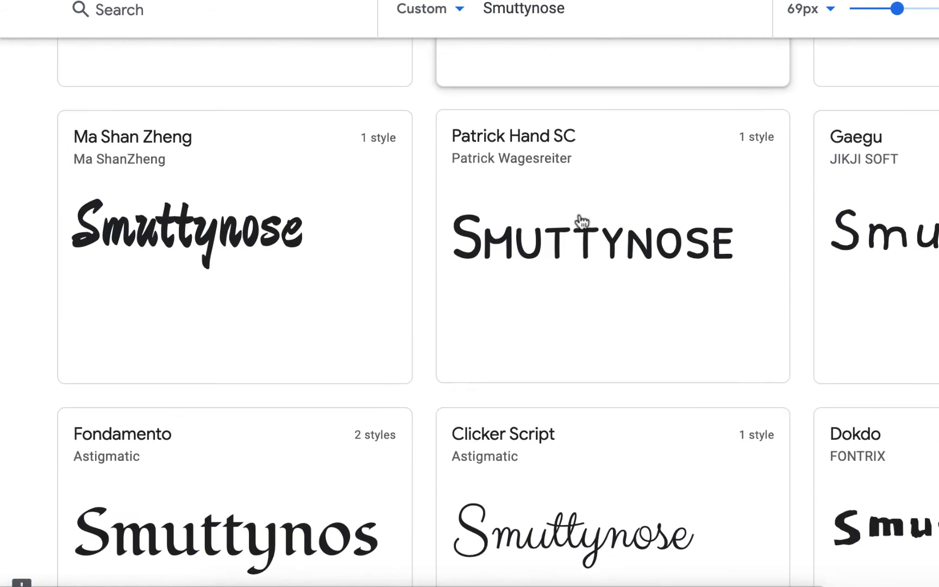
scroll(581, 222, down, 8)
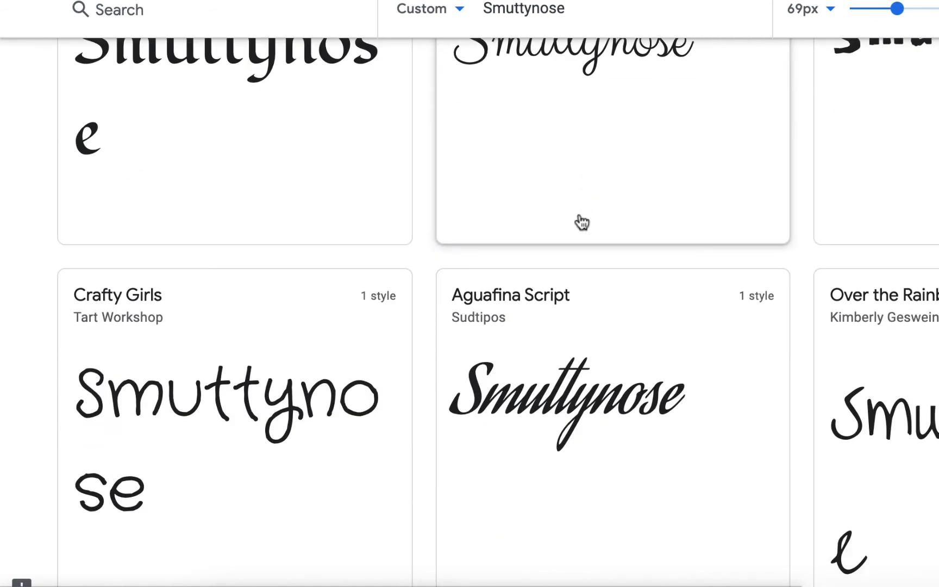
- Review the Clicker Script, Aguafina Script and Euphoria Script previews and continue through the list to Bilbo
scroll(582, 221, up, 3)
scroll(677, 179, down, 1)
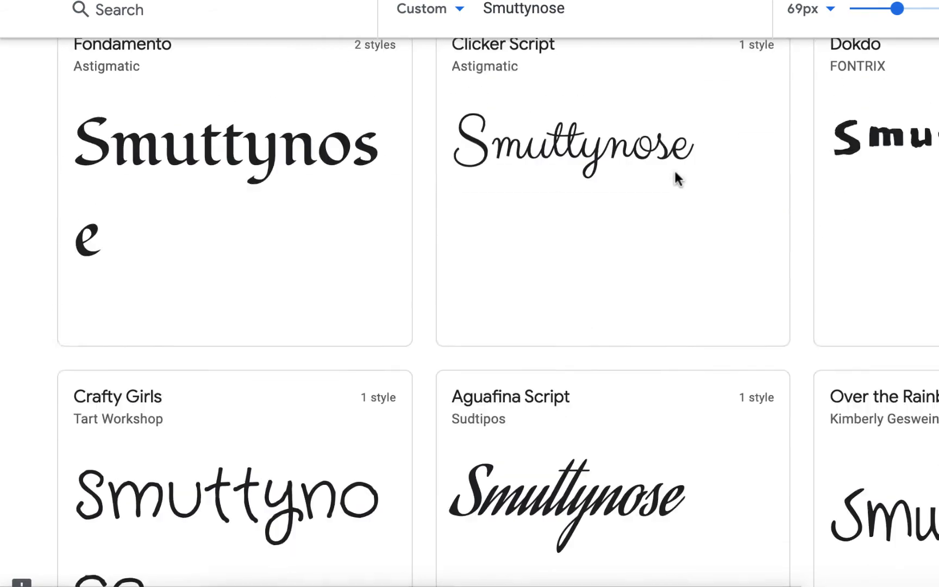
scroll(675, 172, up, 1)
scroll(750, 109, down, 6)
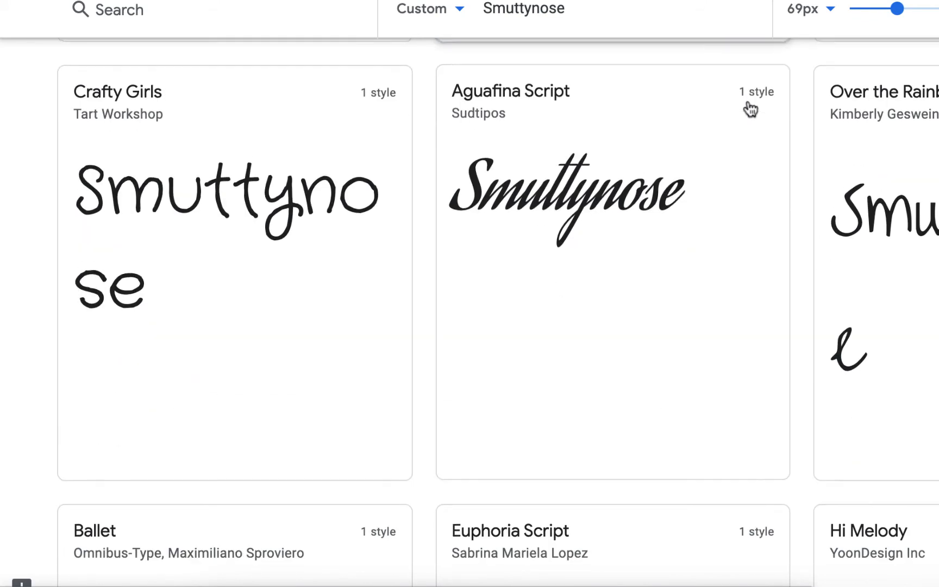
scroll(750, 109, down, 7)
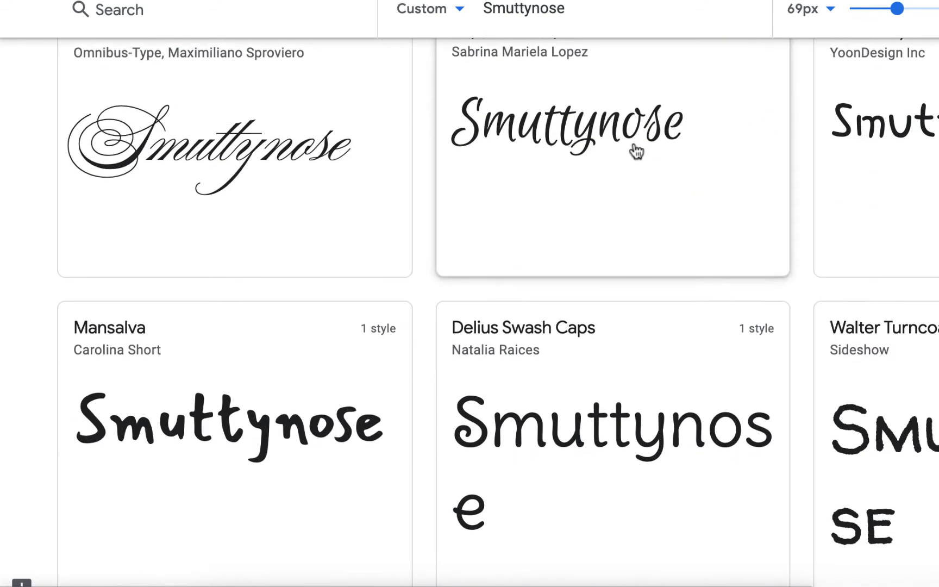
scroll(636, 151, up, 2)
scroll(758, 140, down, 10)
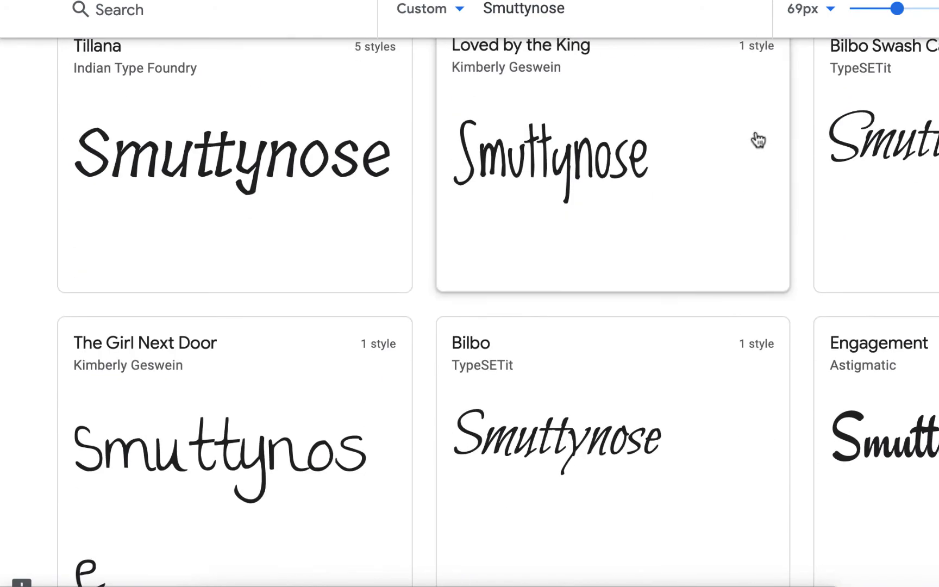
- Examine the Engagement preview beside Bilbo as a candidate for the Smuttynose script
scroll(758, 140, down, 2)
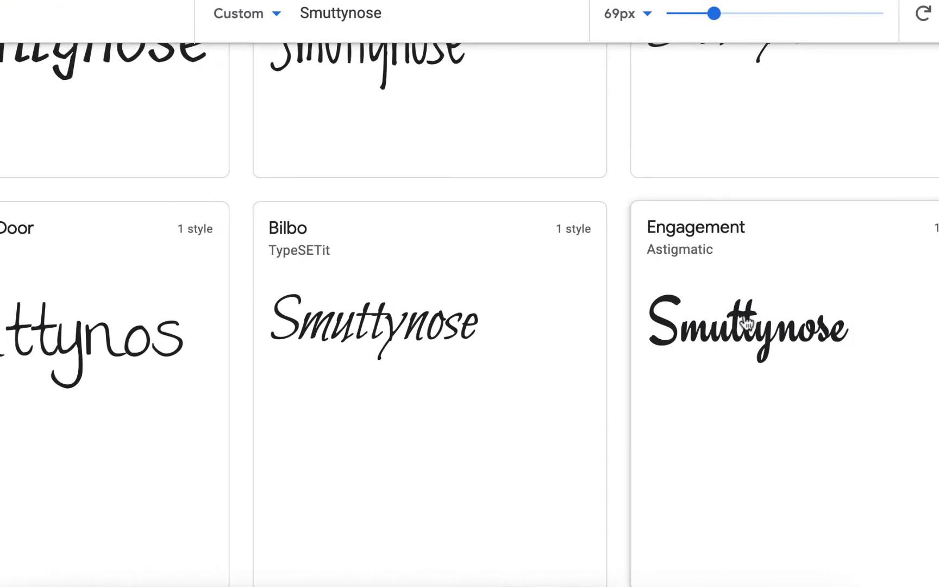
scroll(745, 324, down, 1)
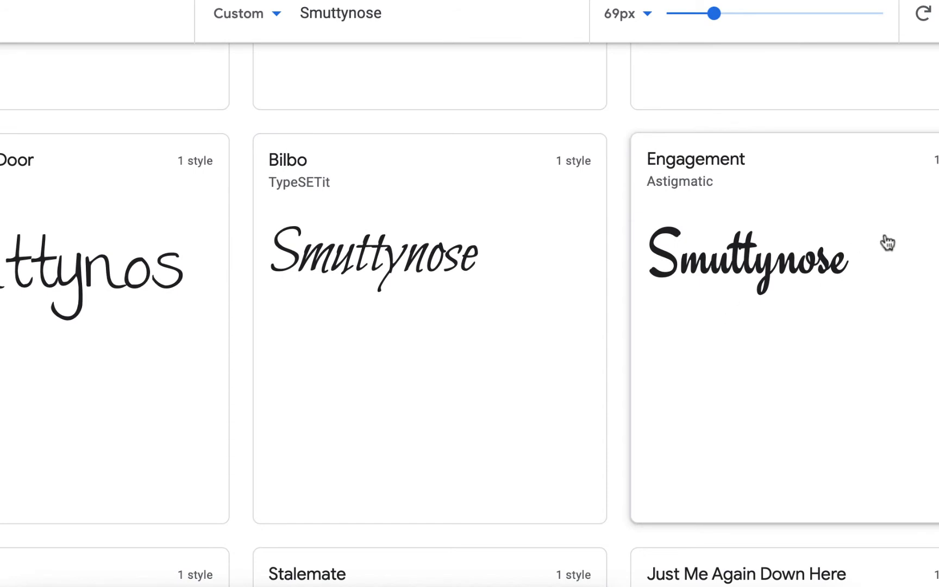
scroll(767, 391, up, 1)
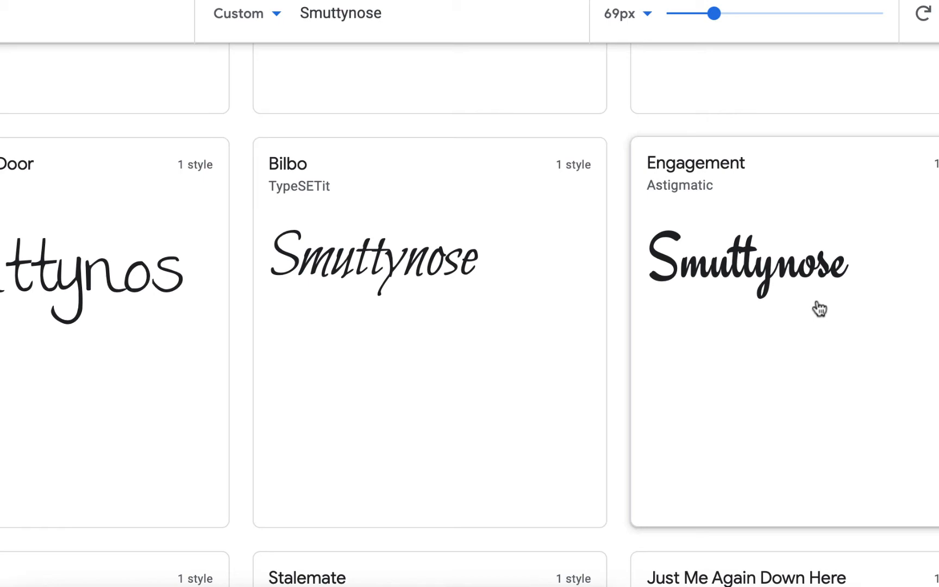
- Browse the remaining handwriting fonts past Condiment, Felipa and Mr Bedfort to Bonbon for other connected scripts
scroll(819, 309, down, 10)
scroll(720, 198, down, 3)
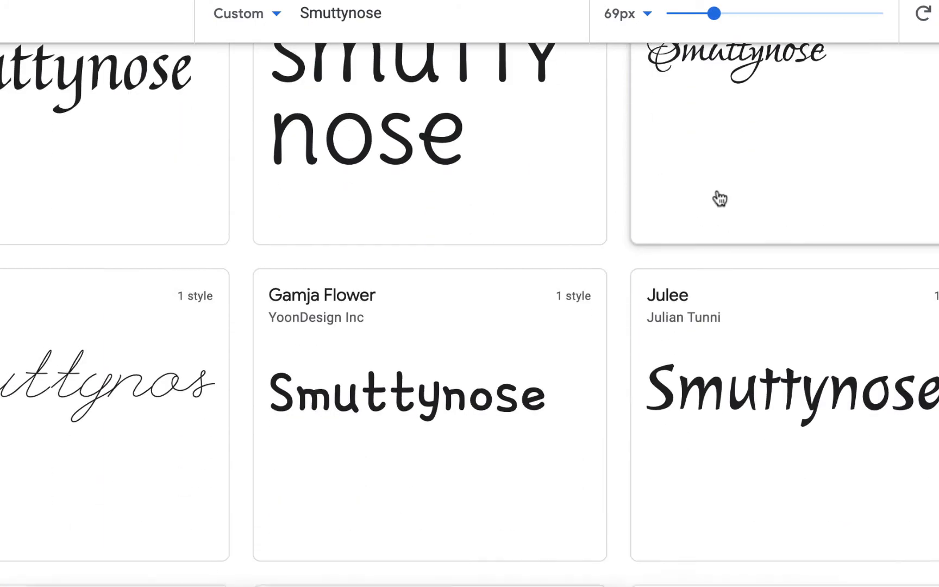
scroll(719, 199, down, 10)
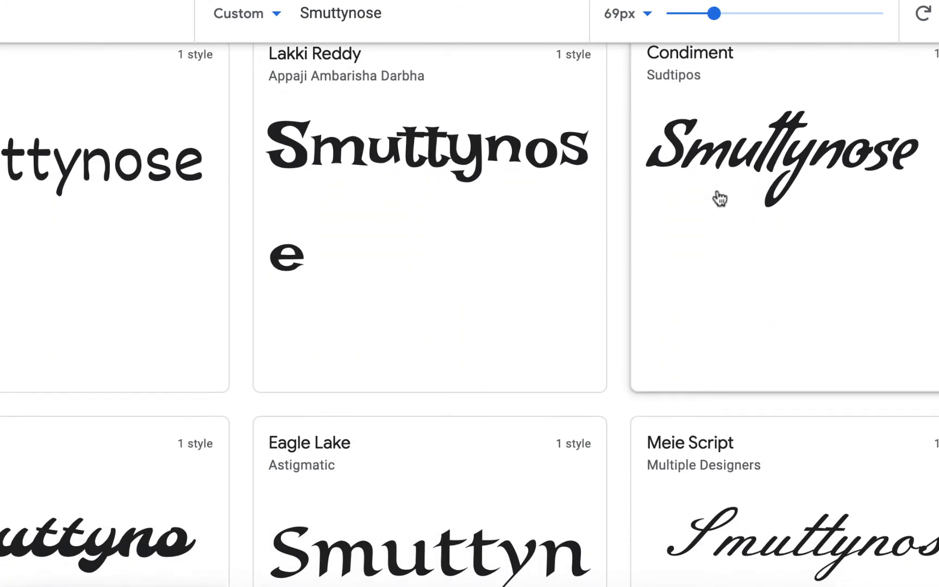
scroll(720, 198, down, 8)
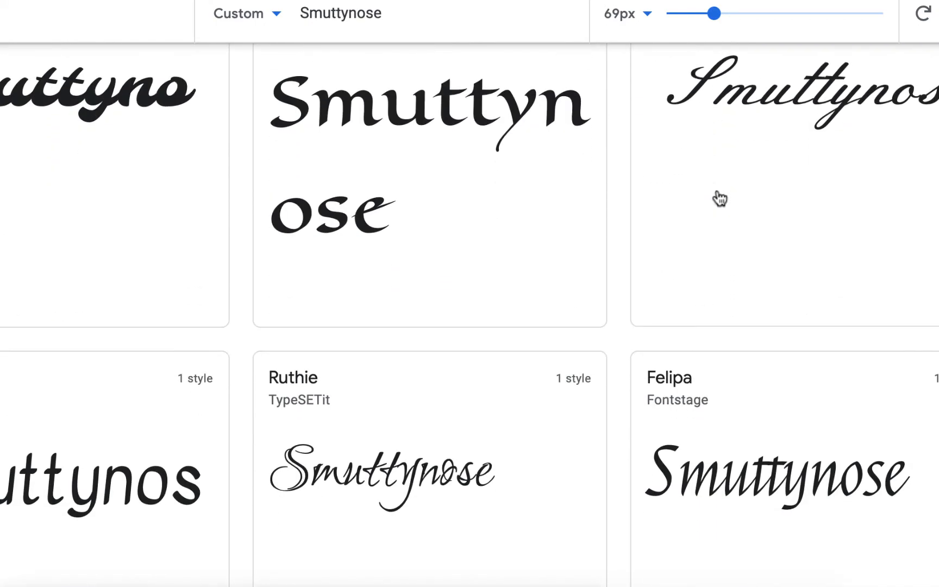
scroll(720, 199, down, 10)
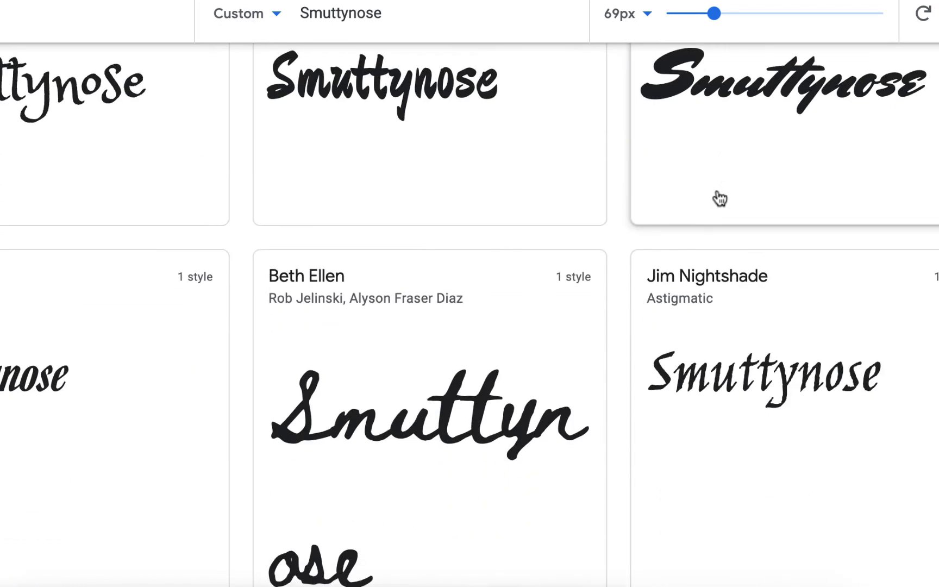
scroll(720, 199, down, 4)
scroll(371, 175, down, 10)
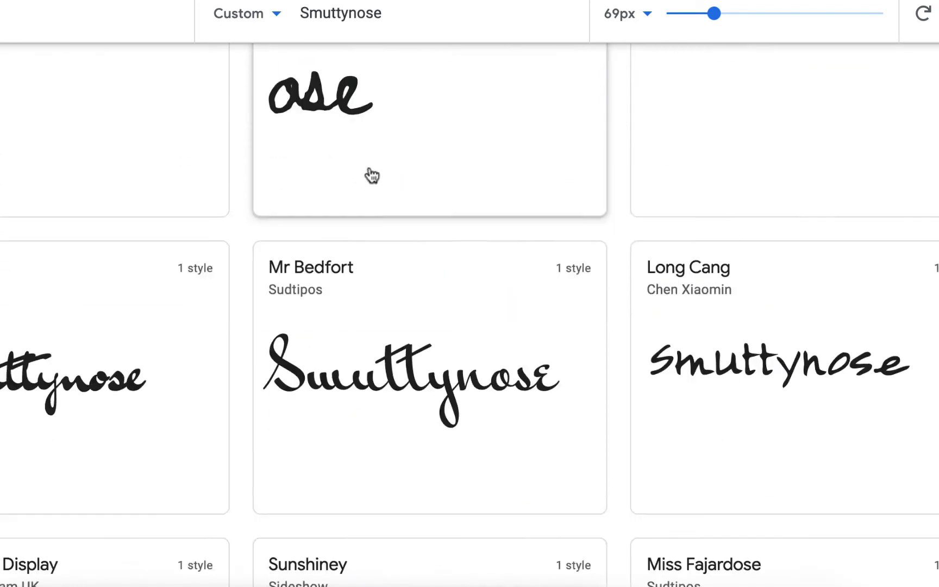
scroll(372, 175, down, 12)
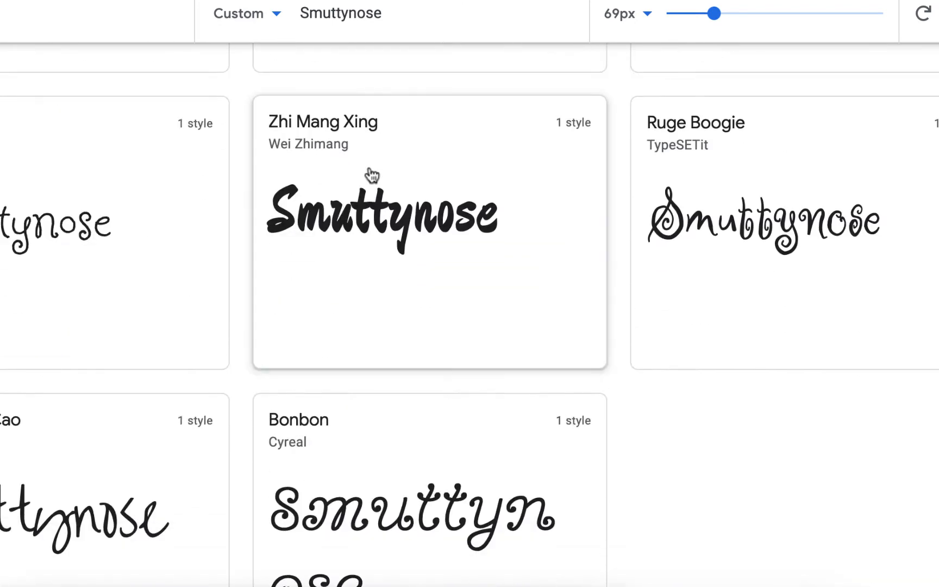
scroll(372, 175, down, 10)
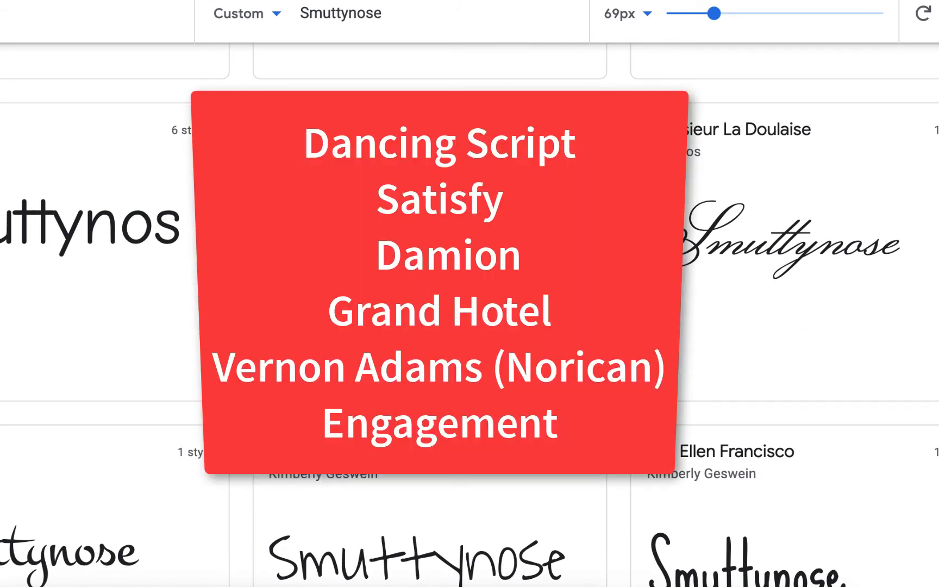
scroll(469, 326, down, 5)
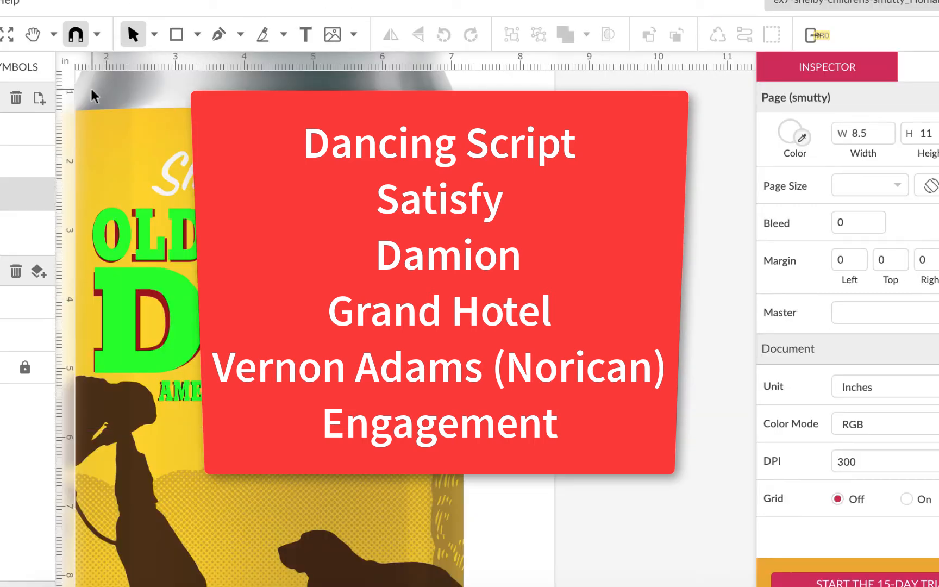
- Switch to the can label design in Gravit Designer and add the text "Smuttynose" over the original script lettering
click(306, 34)
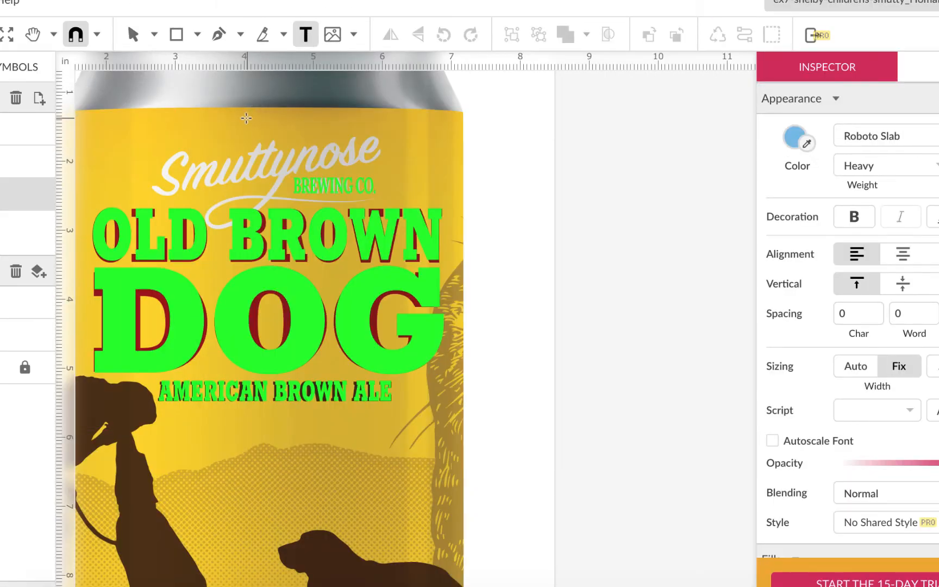
click(248, 119)
text(Smuttynose)
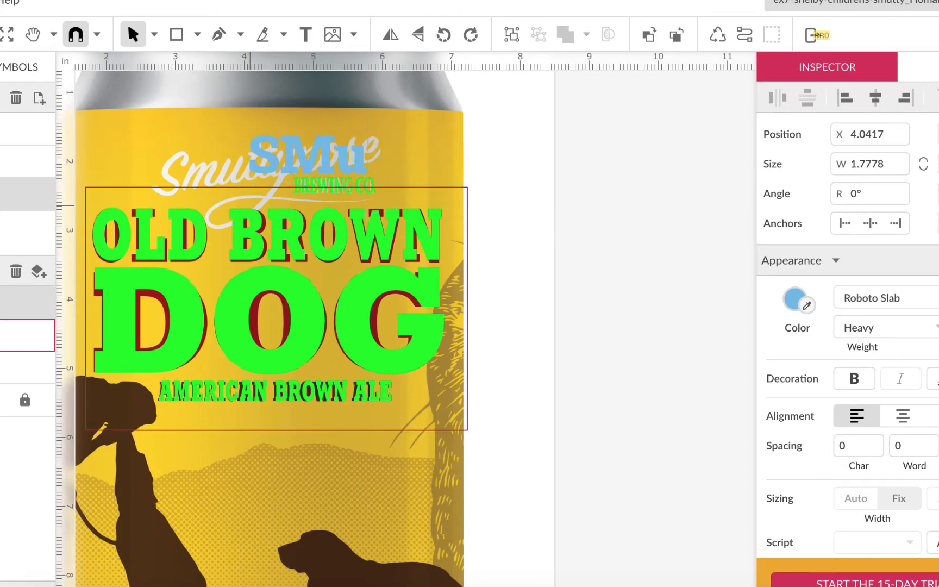
key(Escape)
drag(506, 163, 494, 150)
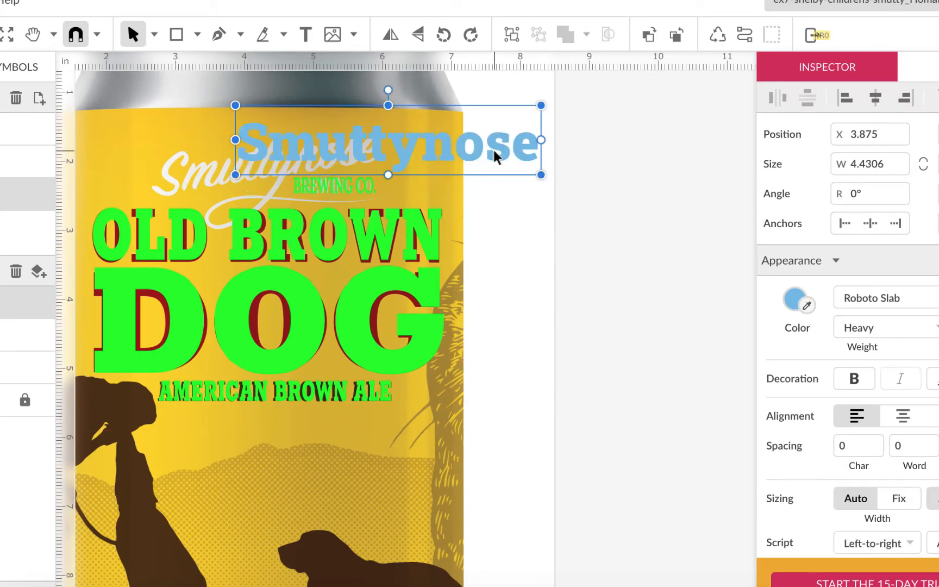
- Color the new Smuttynose text red and change its font to Engagement
click(796, 299)
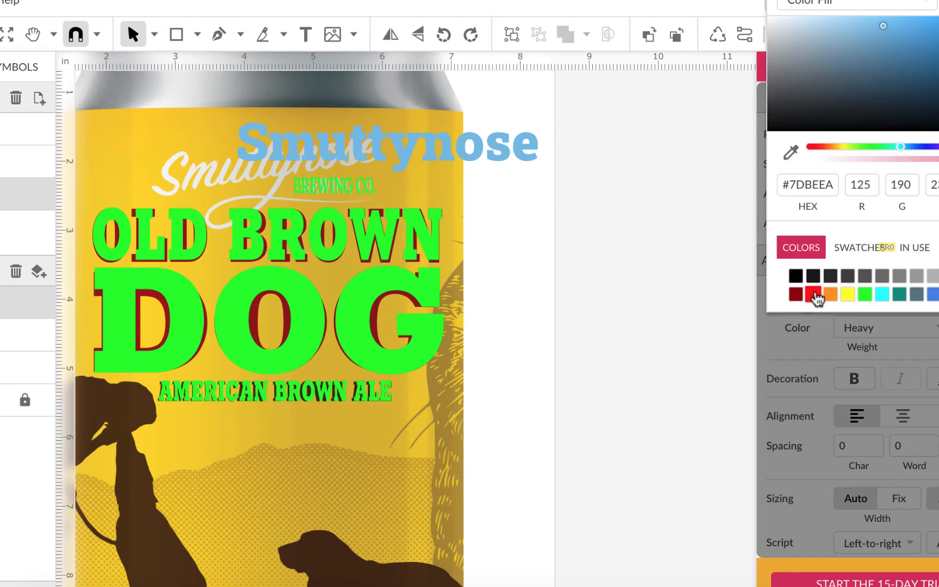
click(813, 294)
drag(520, 162, 486, 154)
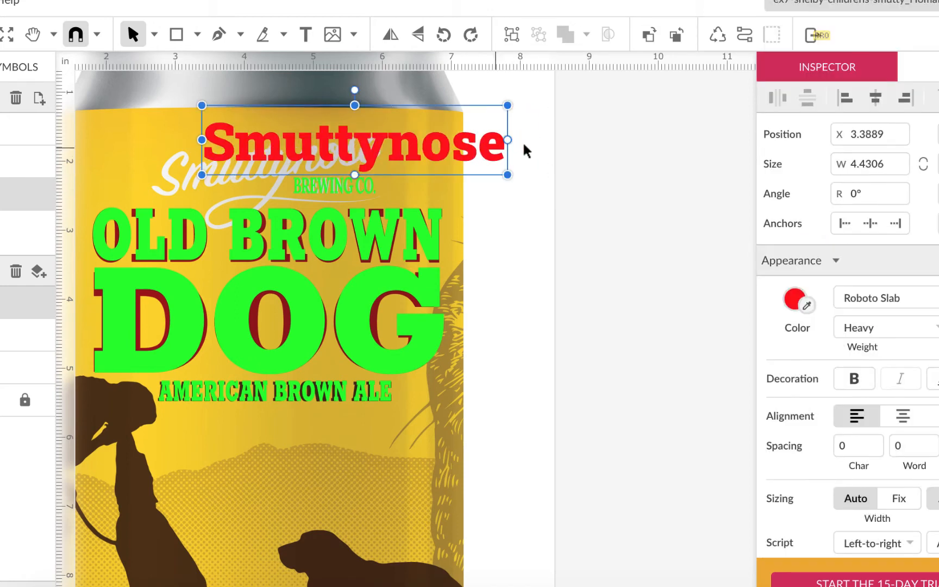
click(864, 298)
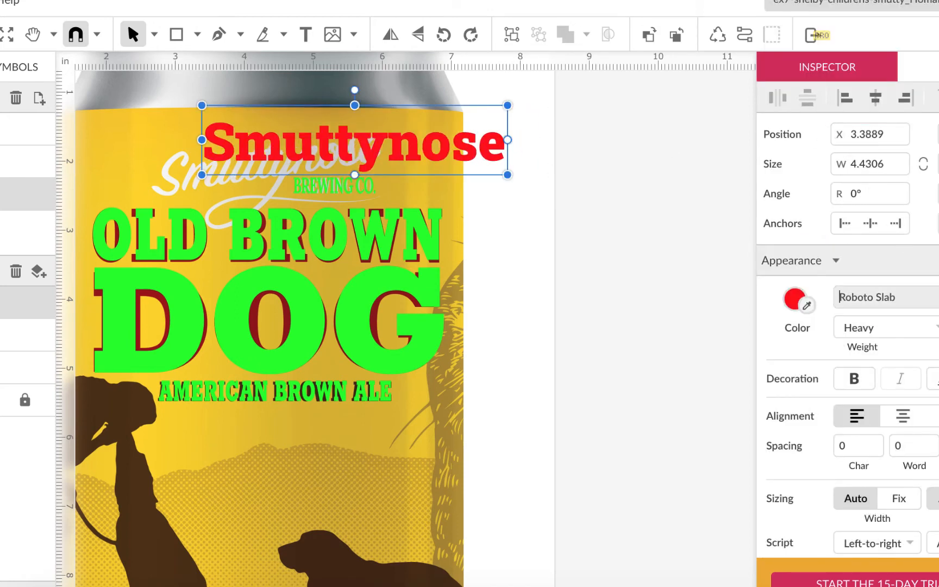
text(eng)
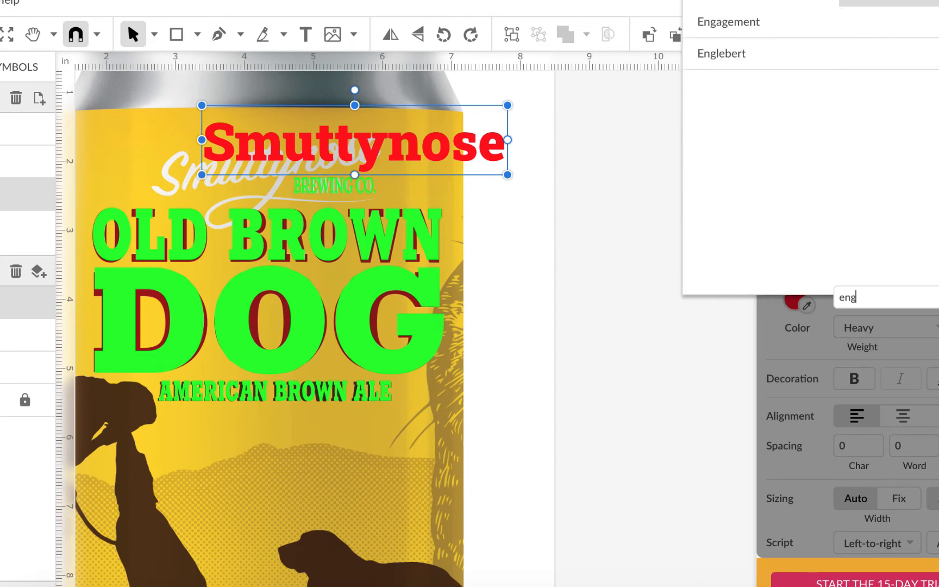
key(Return)
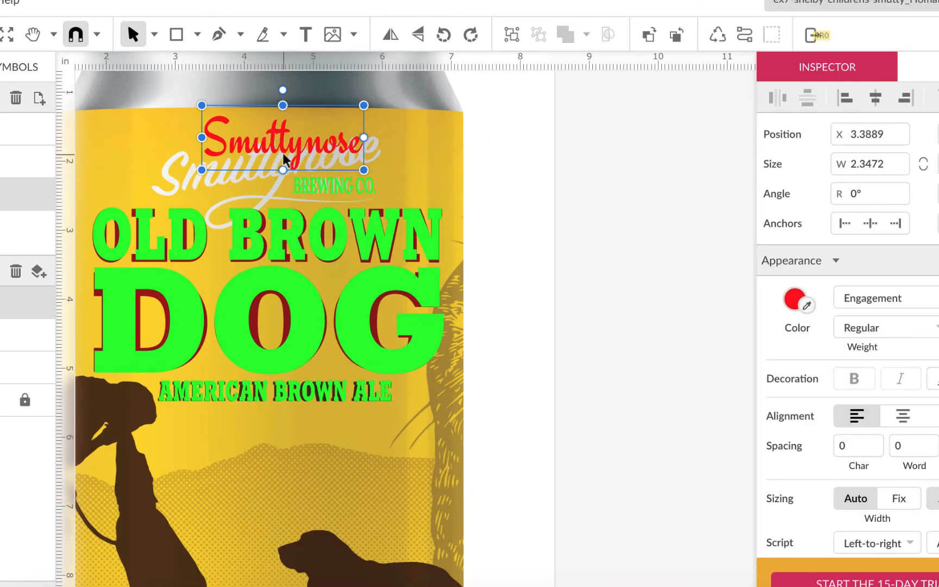
- Move the red Smuttynose text beside the can and turn off the clipping of content at the page edge
drag(315, 153, 560, 184)
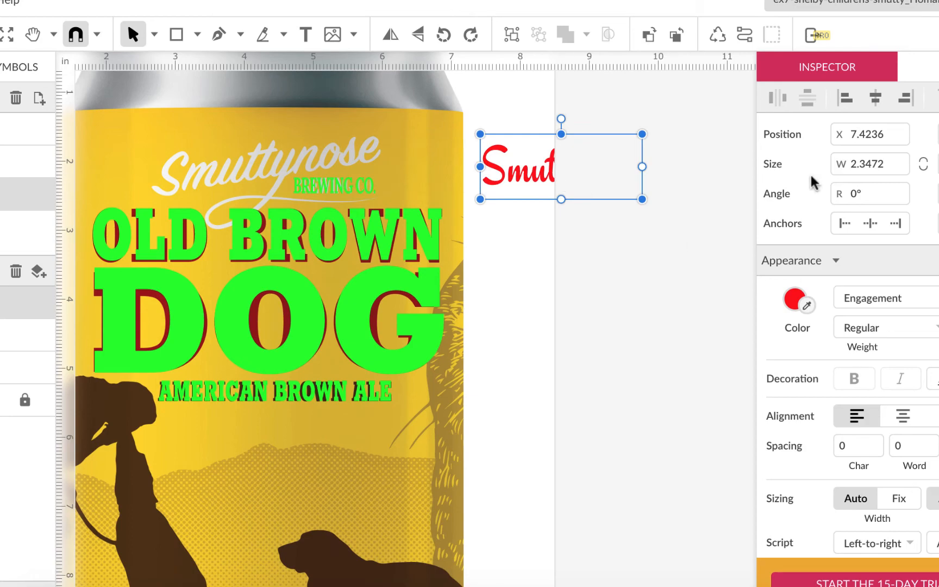
click(706, 193)
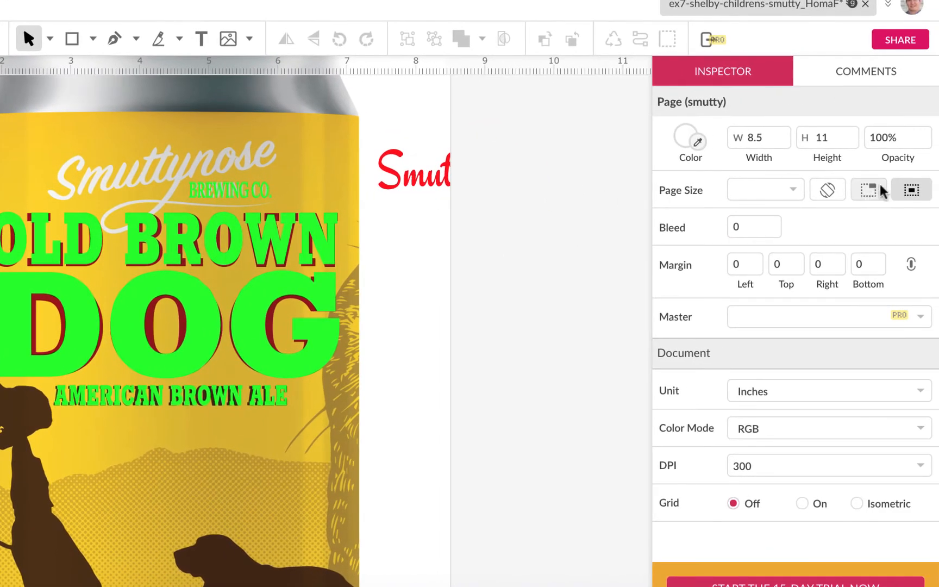
click(911, 189)
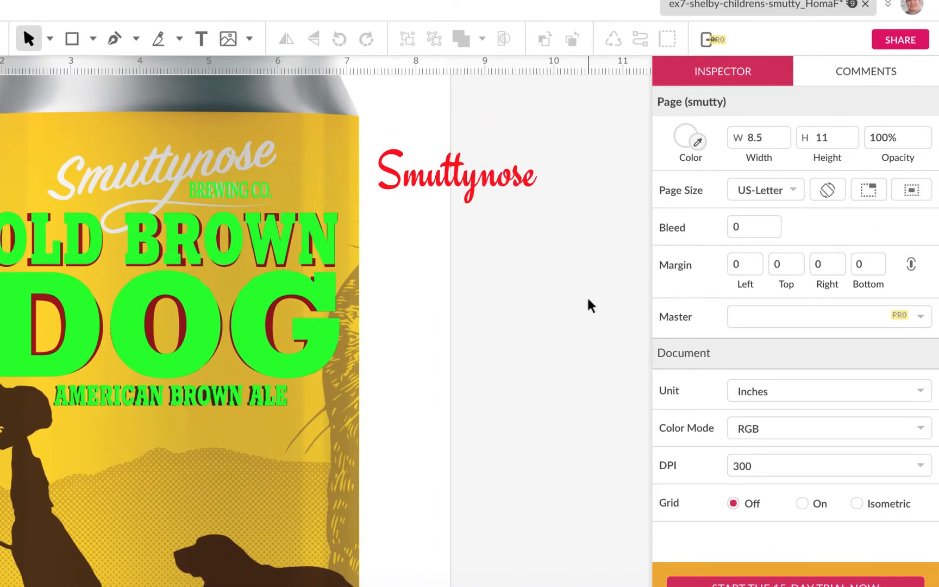
scroll(481, 239, right, 2)
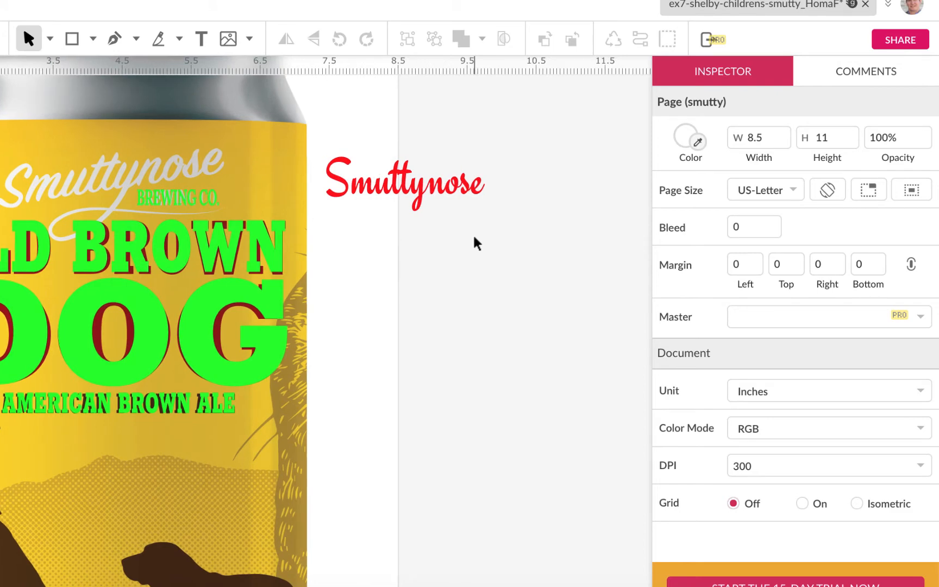
- Try slanting the red Smuttynose text to the right with a horizontal skew in Transform mode, and undo the skew
click(467, 196)
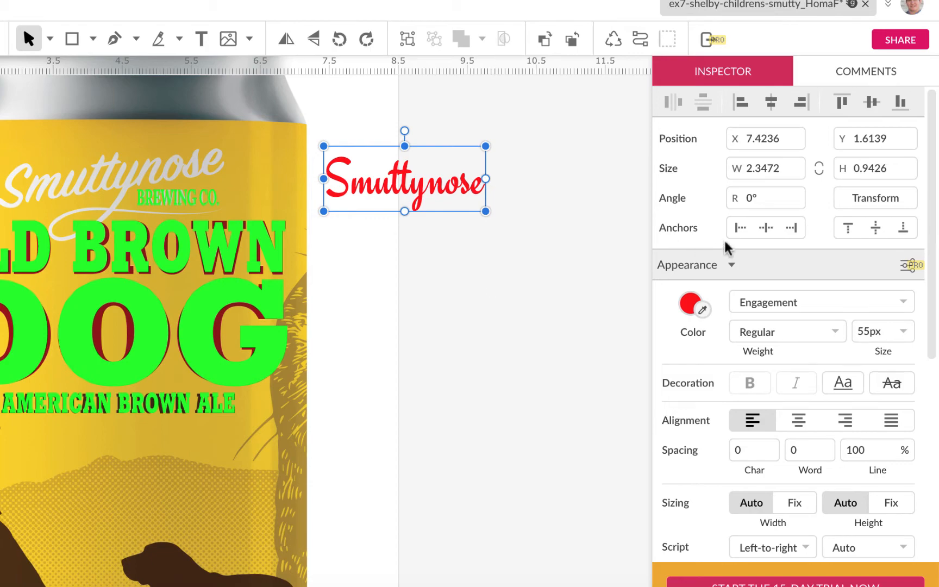
click(876, 198)
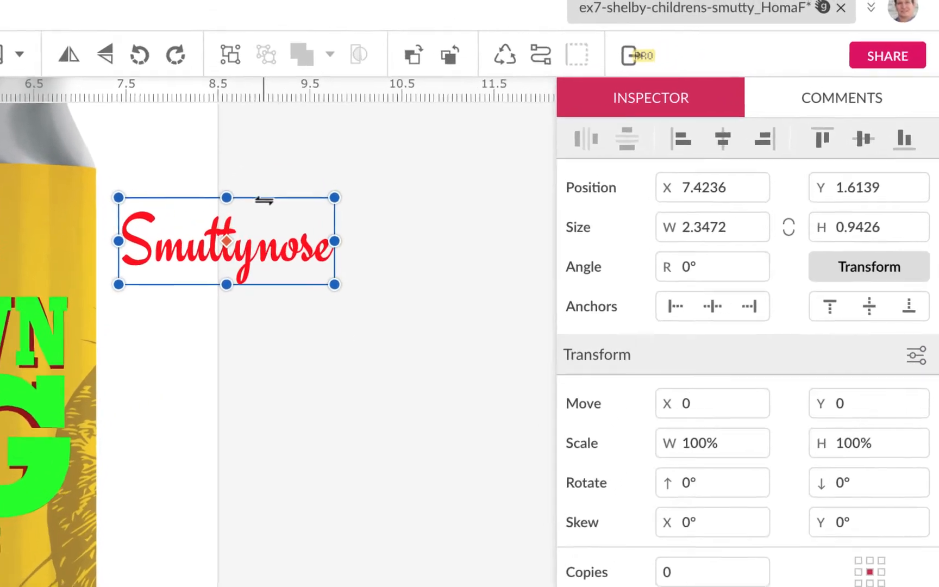
drag(238, 207, 260, 206)
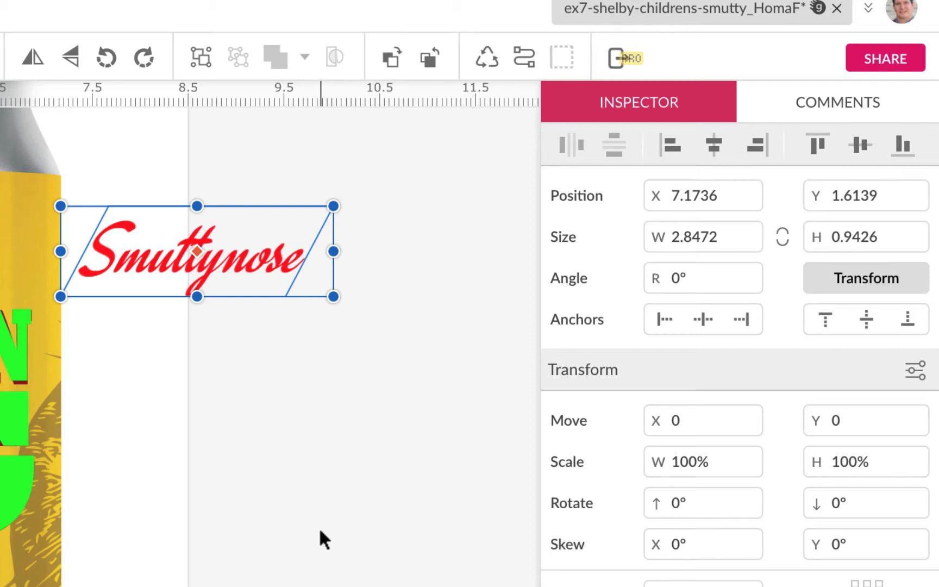
key(super+z)
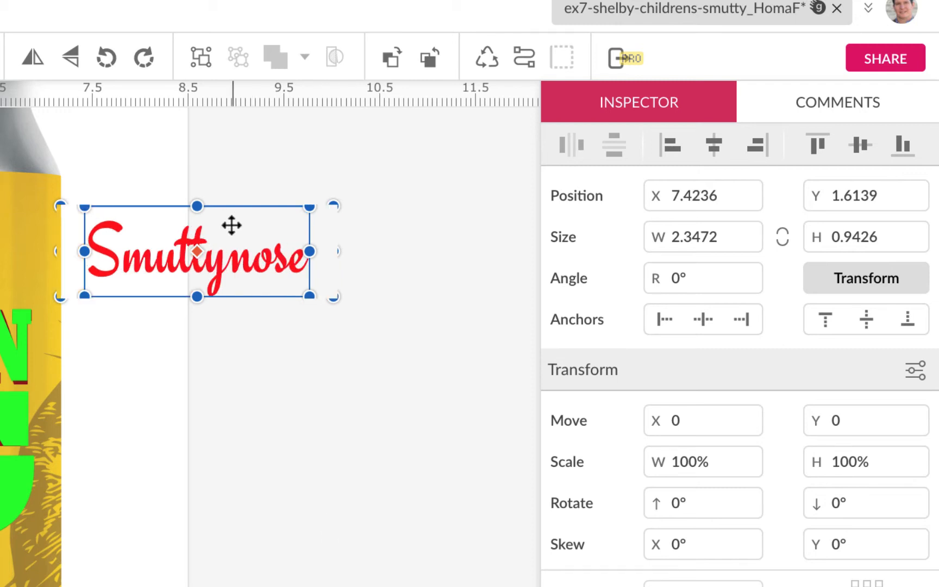
- Try a gentler rightward skew on the red Smuttynose text and undo it
mouse_move(239, 208)
mouse_down()
mouse_move(256, 205)
mouse_move(233, 202)
mouse_move(247, 205)
mouse_up()
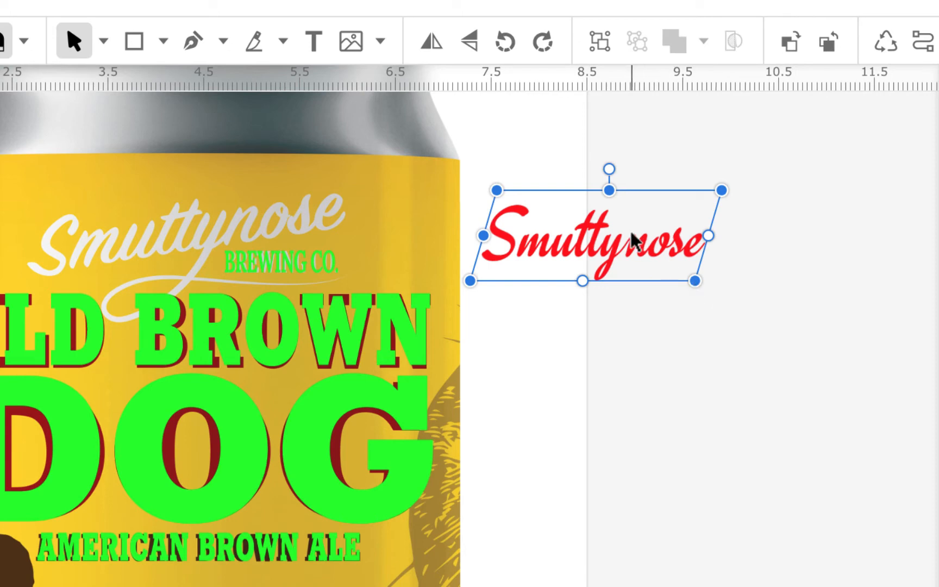
click(700, 356)
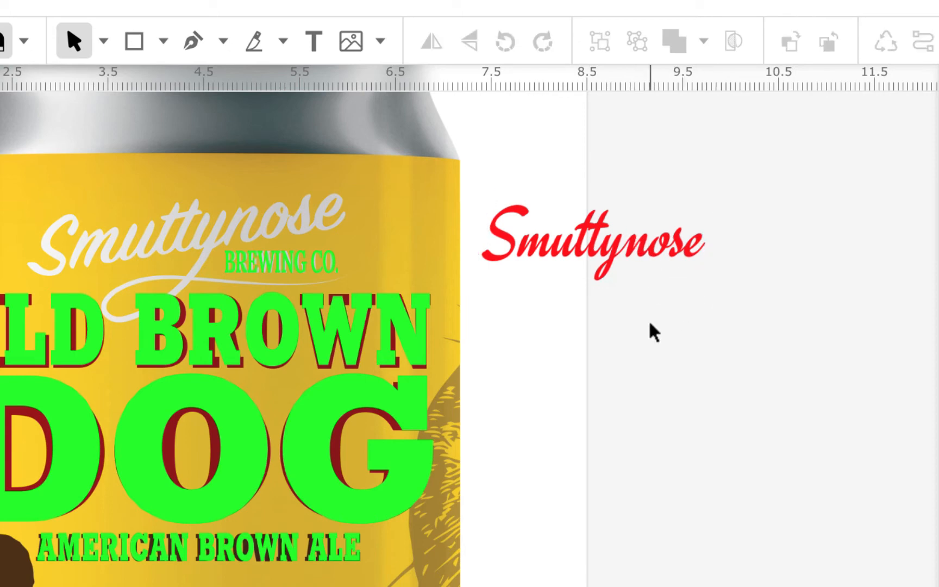
key(ctrl+z)
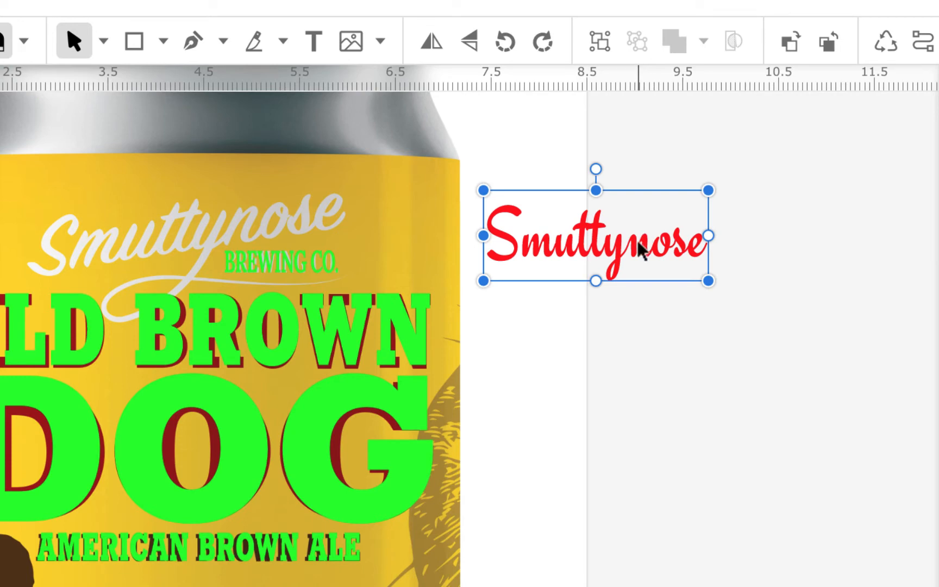
- Duplicate the red Smuttynose text below the original and change the upper copy's font to Grand Hotel
drag(635, 247, 650, 393)
click(690, 252)
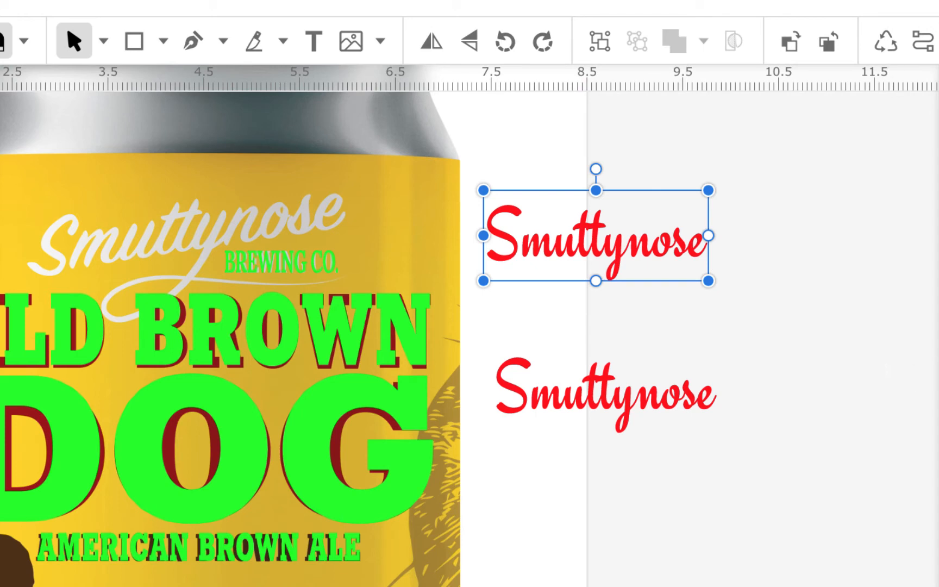
click(938, 419)
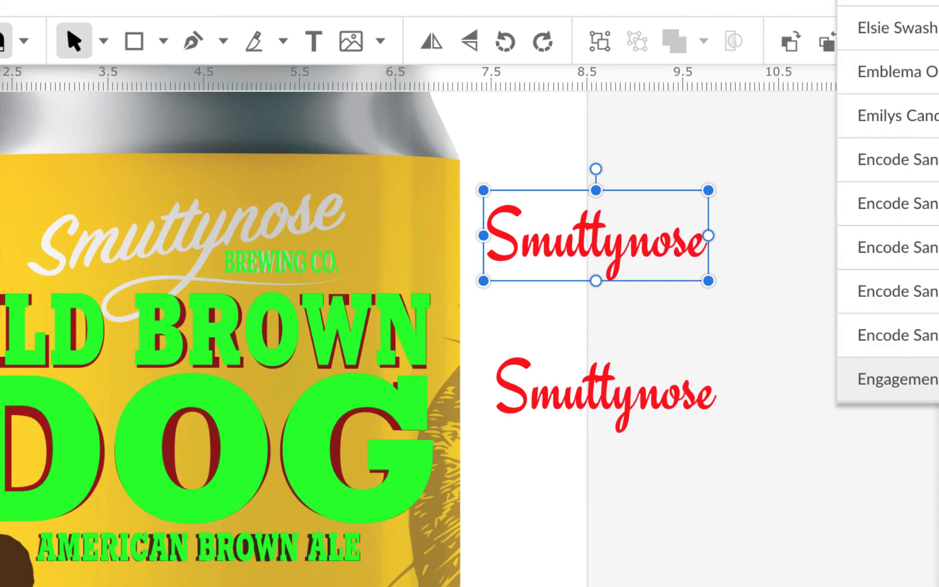
scroll(888, 217, down, 15)
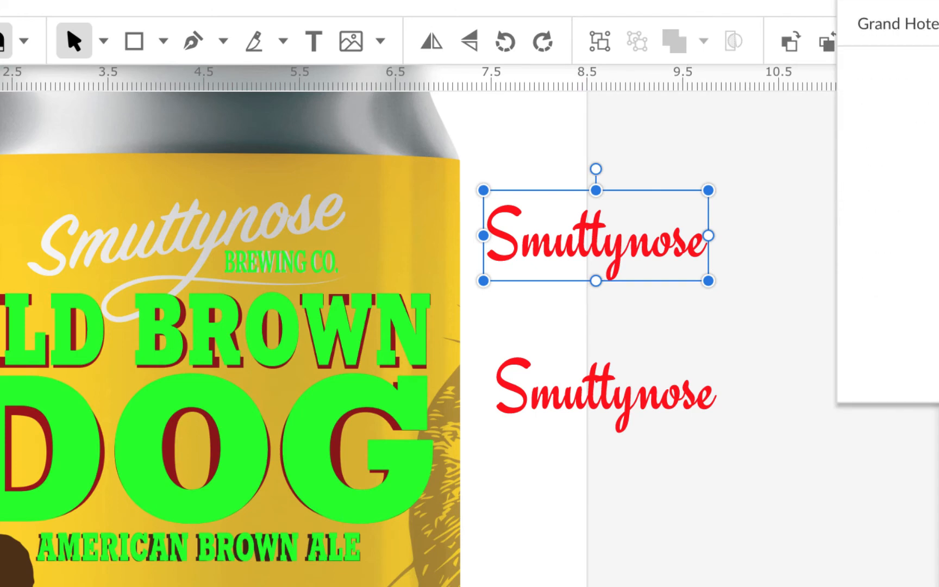
click(902, 23)
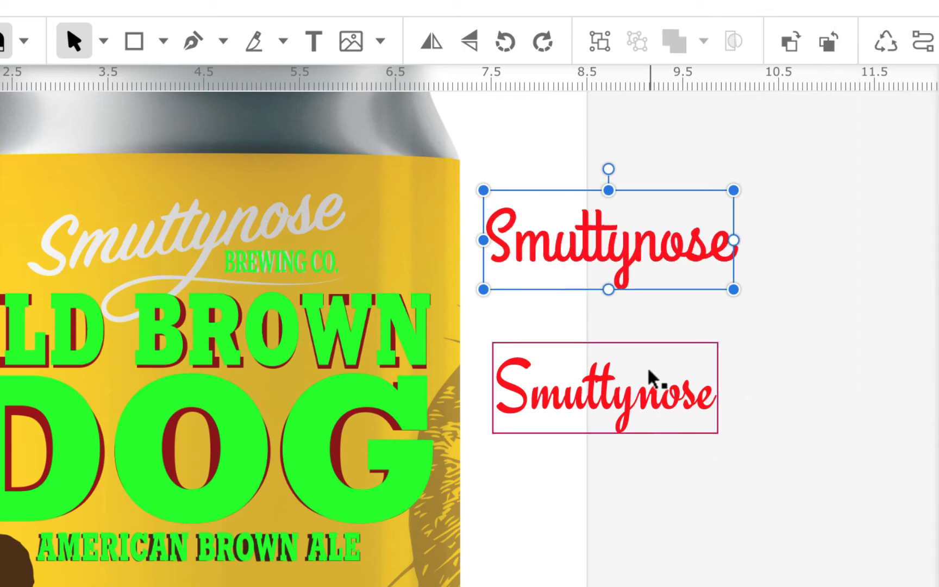
mouse_move(684, 265)
mouse_down()
mouse_move(610, 249)
mouse_move(309, 261)
mouse_move(308, 218)
mouse_move(689, 273)
mouse_up()
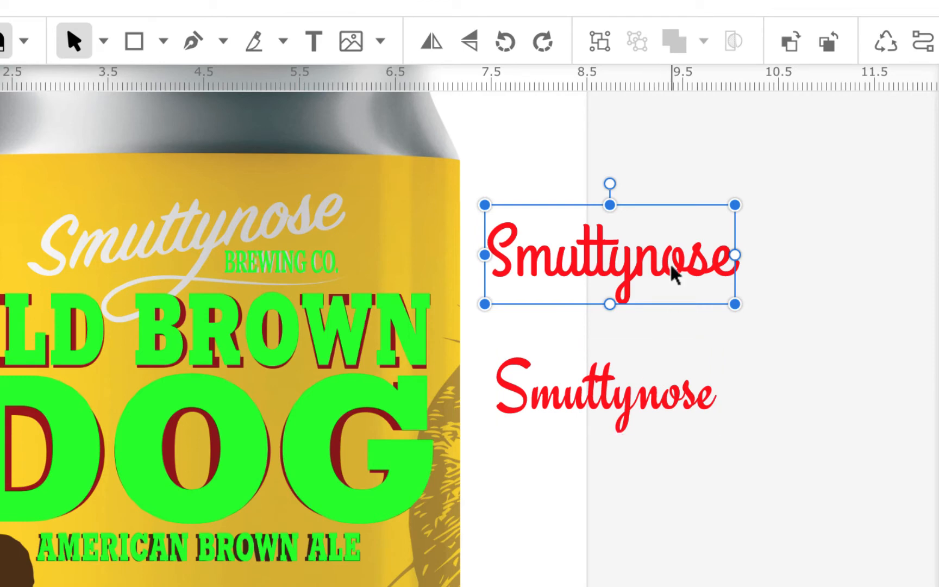
- Duplicate the Grand Hotel Smuttynose text below the other two samples and change the copy's font to Satisfy
drag(652, 257, 657, 532)
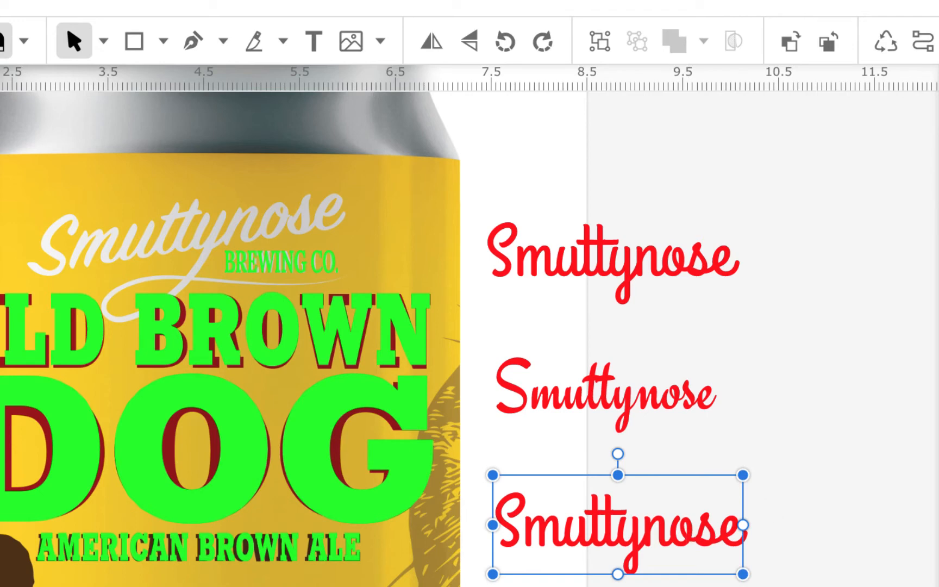
click(848, 419)
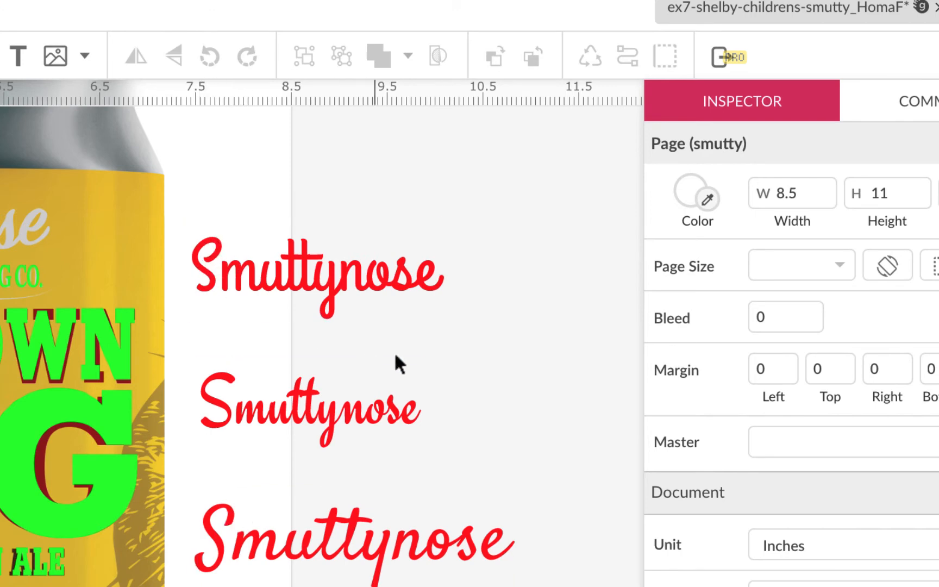
- Duplicate the Satisfy Smuttynose text below itself and search the web fonts for "ver"
click(424, 525)
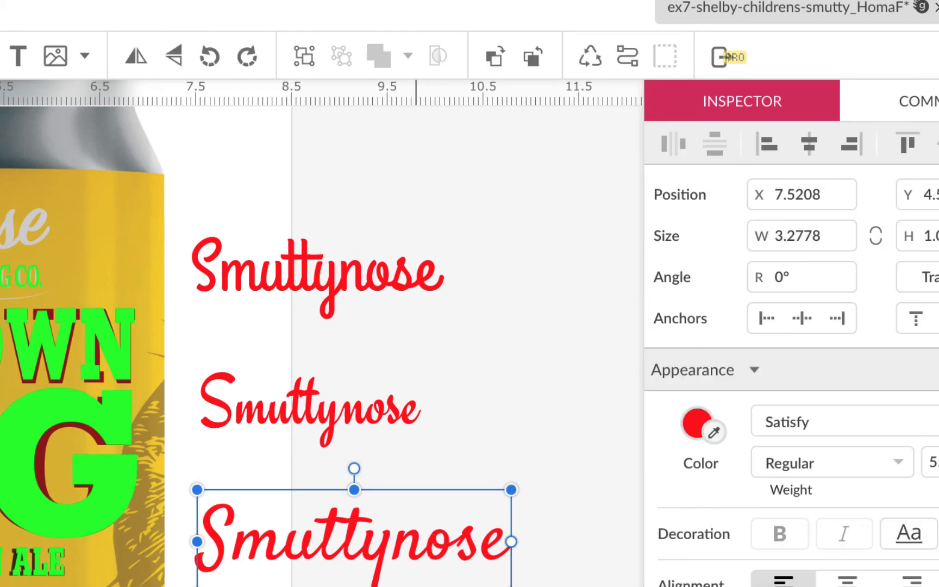
scroll(321, 331, down, 5)
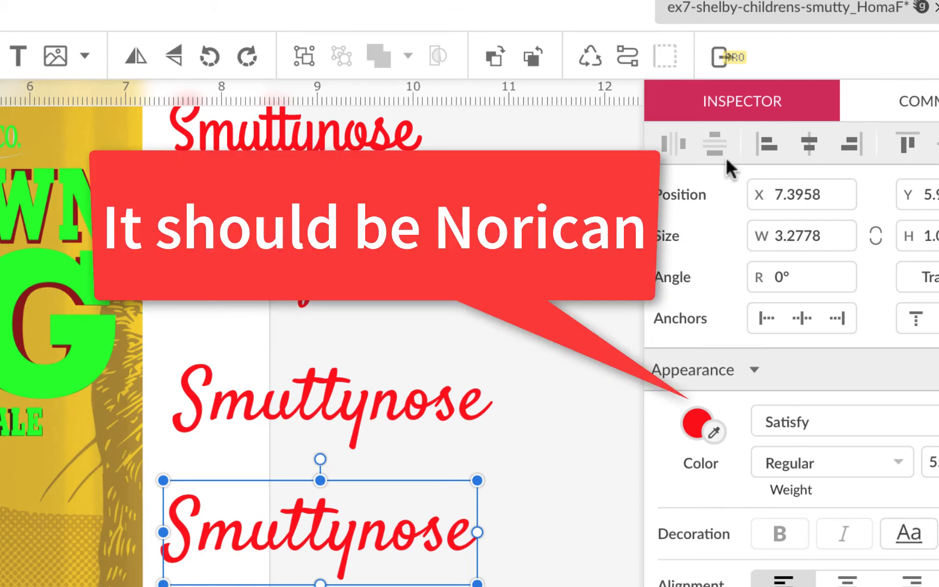
click(921, 422)
text(ver)
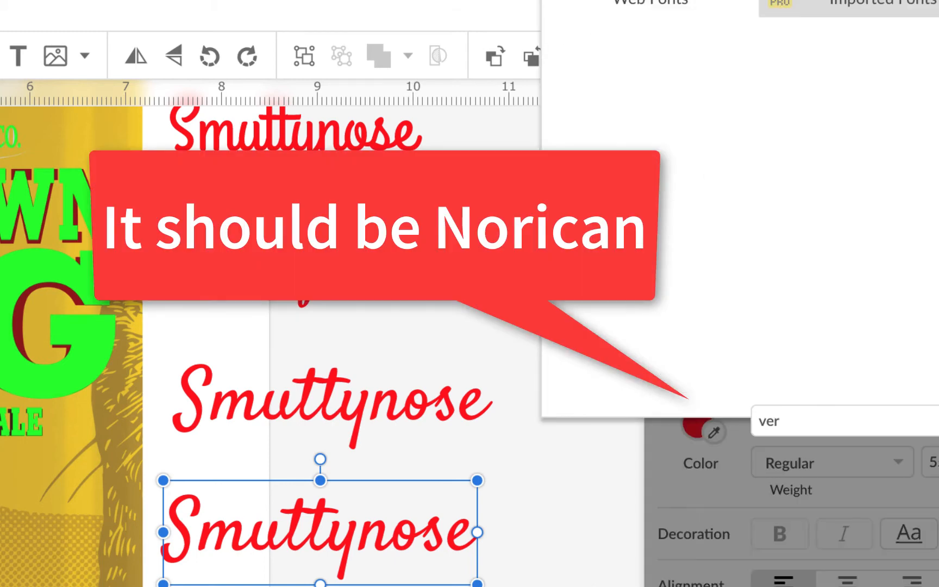
key(BackSpace)
key(BackSpace)
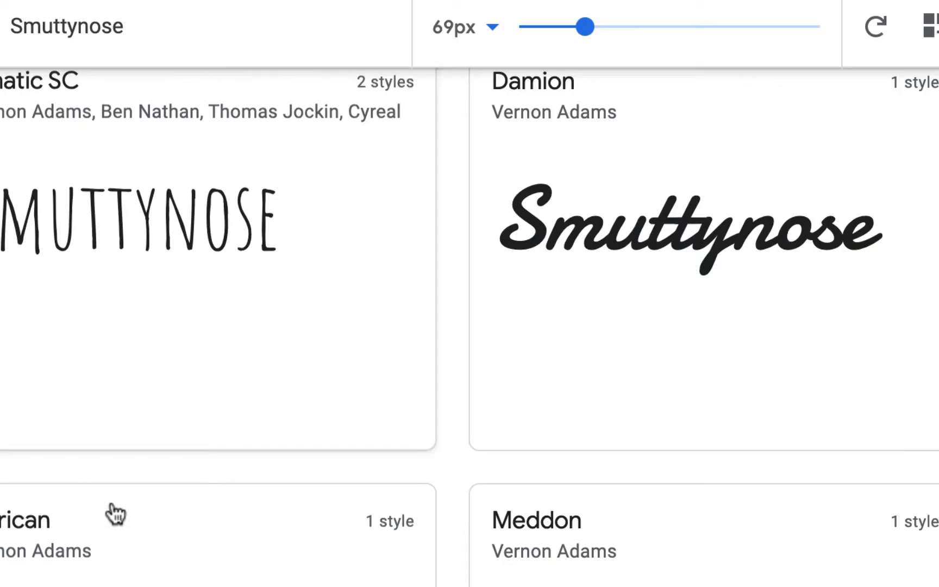
- Switch to Google Fonts and compare the Smuttynose previews of handwriting fonts such as Norican, Damion and Meddon
scroll(115, 515, down, 4)
scroll(123, 516, up, 2)
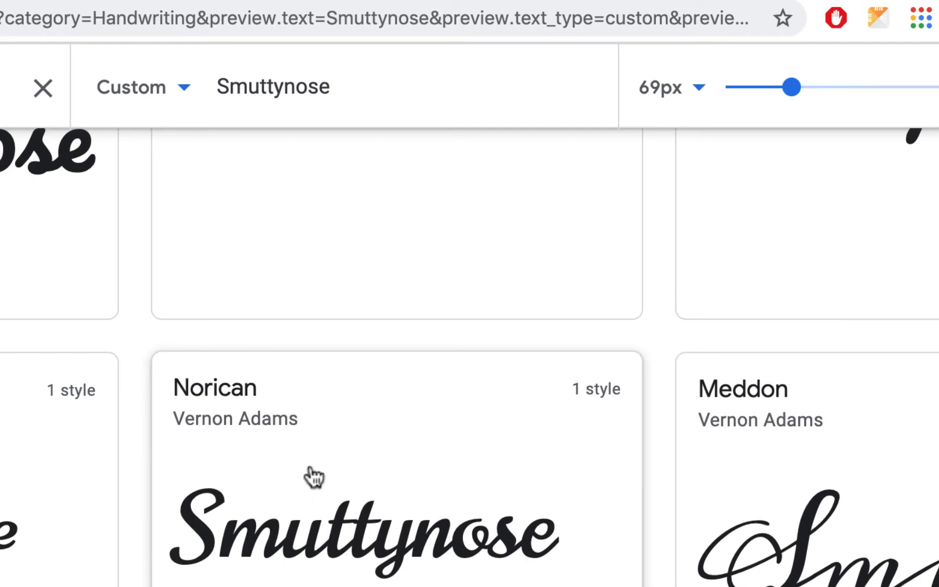
scroll(313, 477, up, 3)
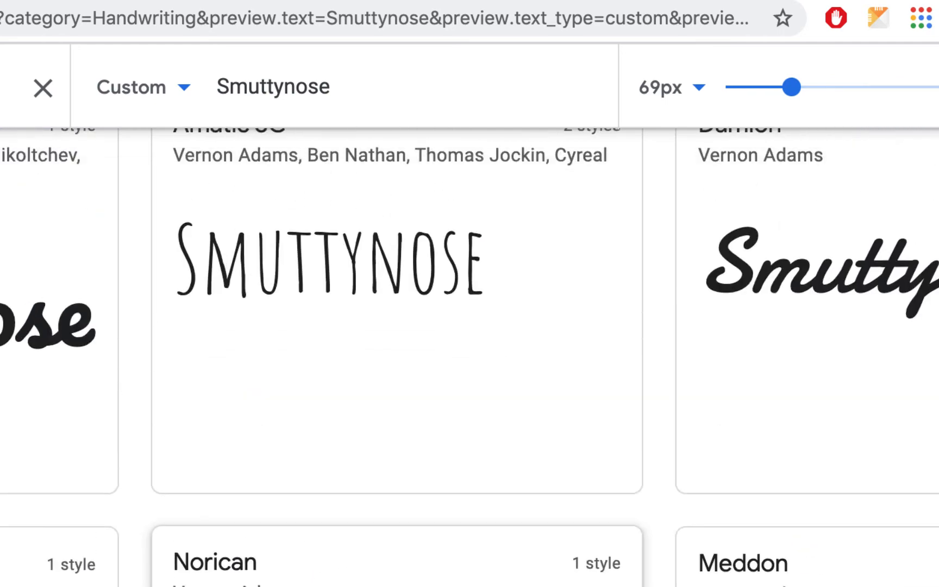
scroll(469, 359, up, 4)
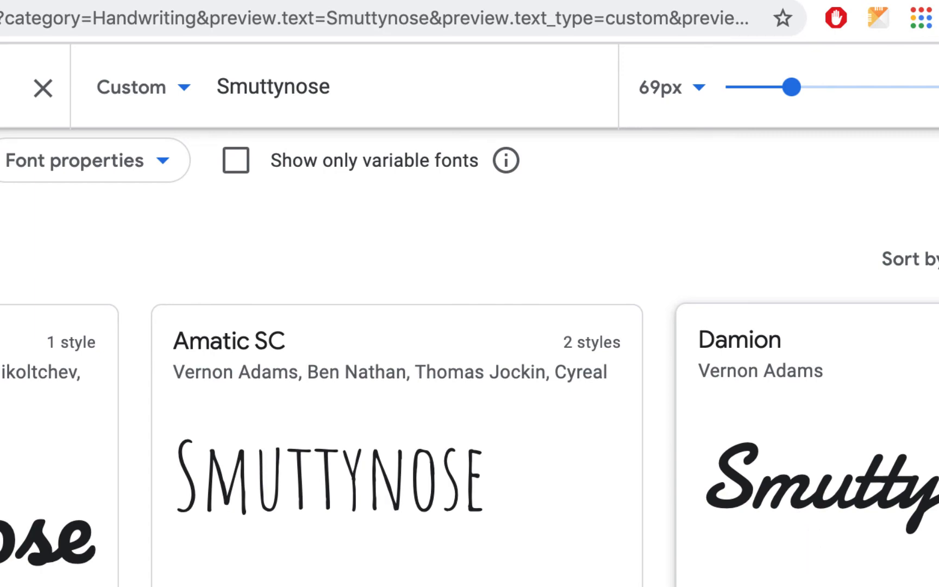
scroll(262, 378, up, 10)
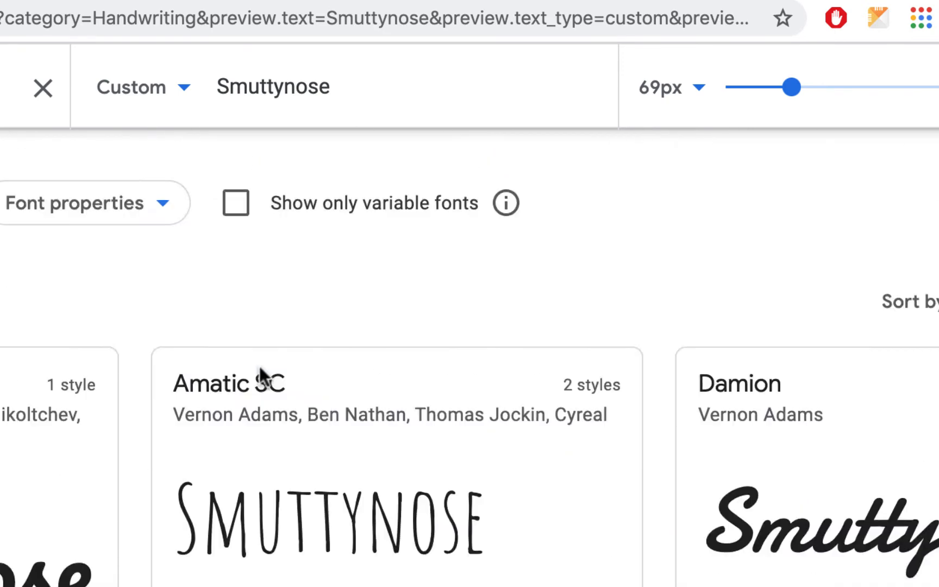
scroll(260, 365, up, 2)
scroll(259, 364, down, 2)
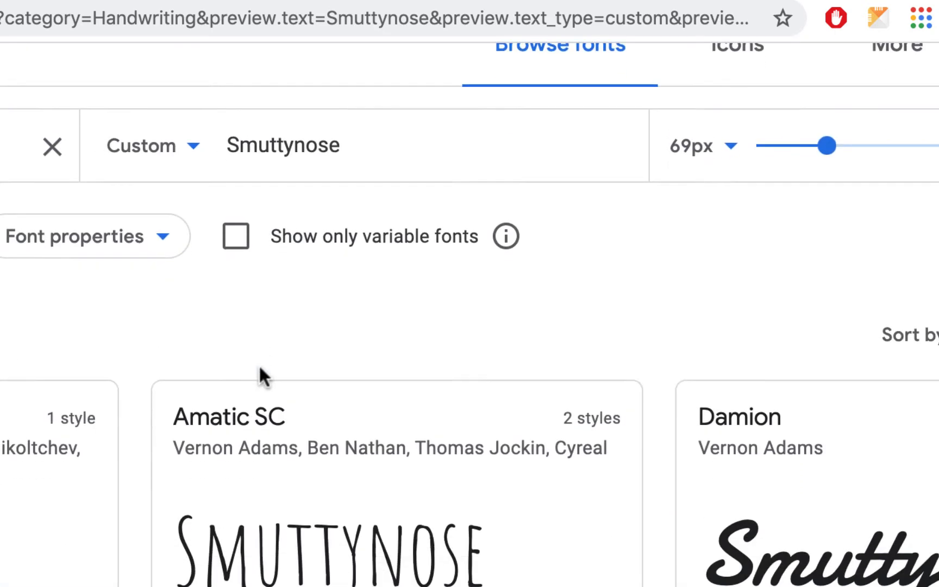
scroll(320, 320, down, 10)
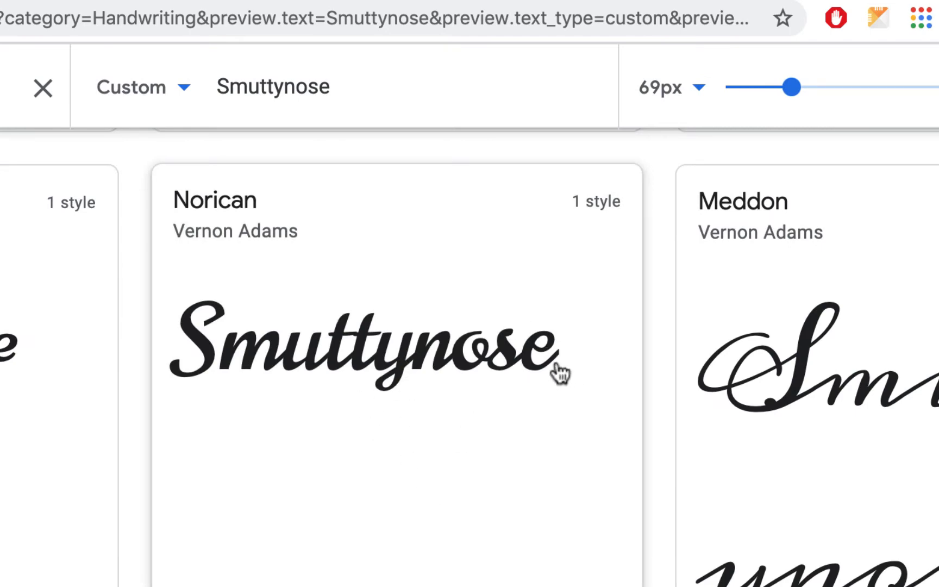
scroll(480, 294, up, 8)
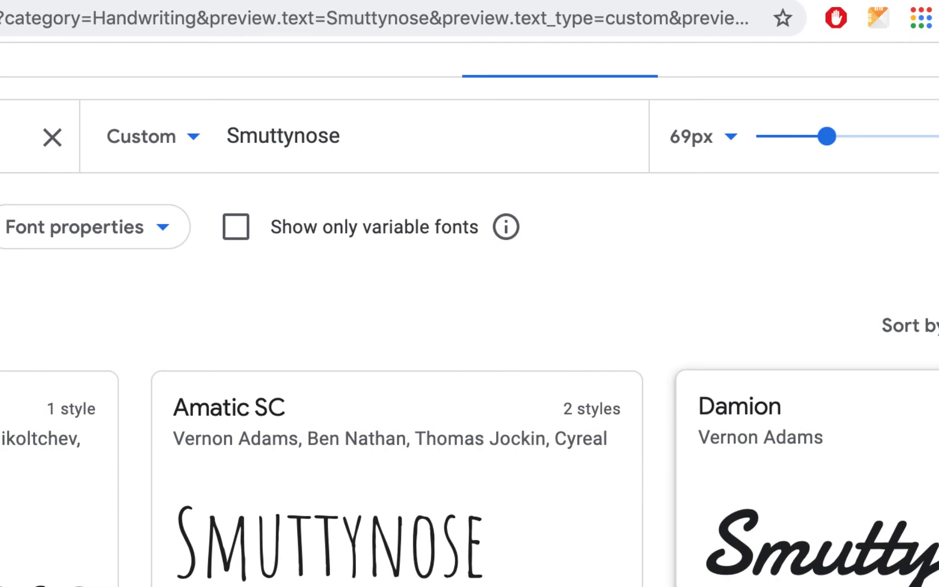
scroll(448, 400, down, 8)
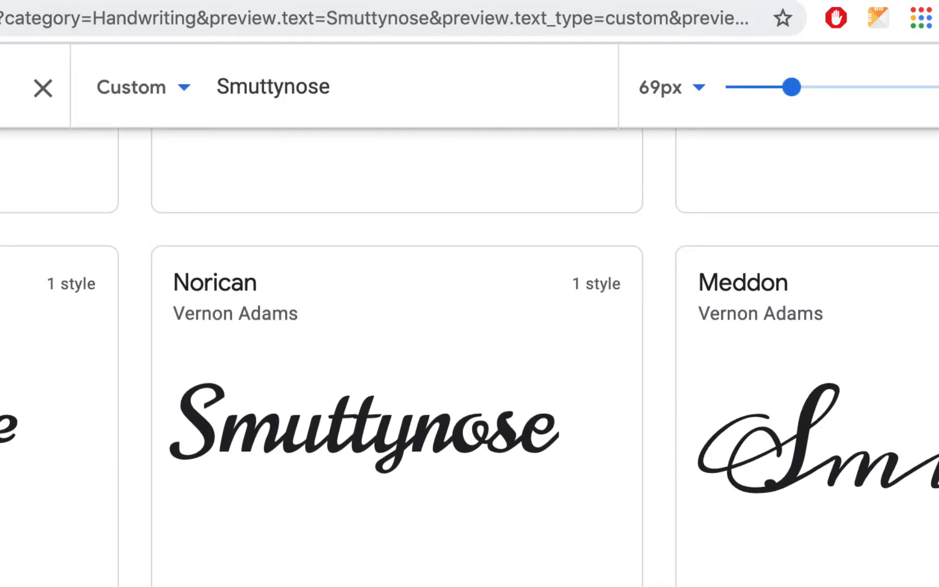
- Return to Gravit Designer and set the lowest Smuttynose copy's font to Norican
click(221, 0)
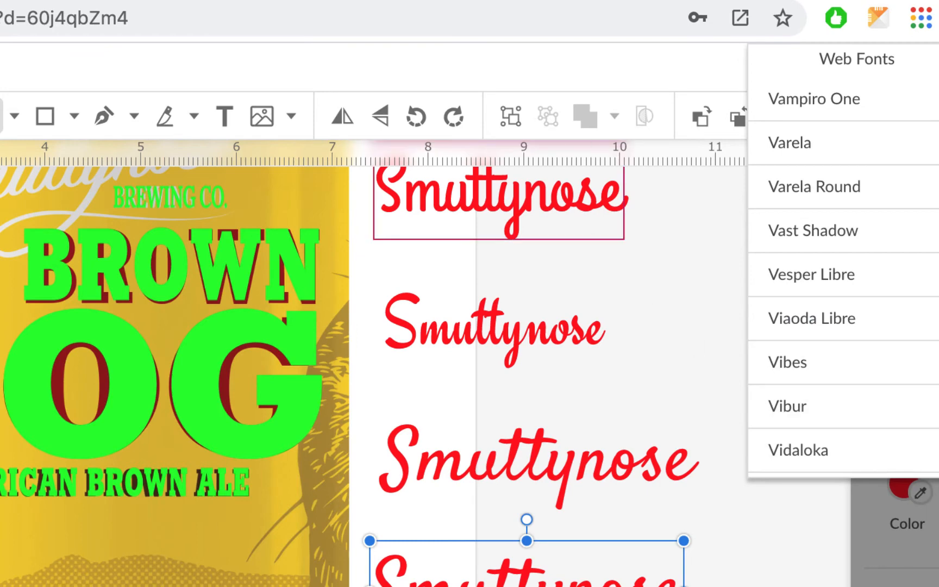
click(938, 586)
click(938, 586)
text(nor)
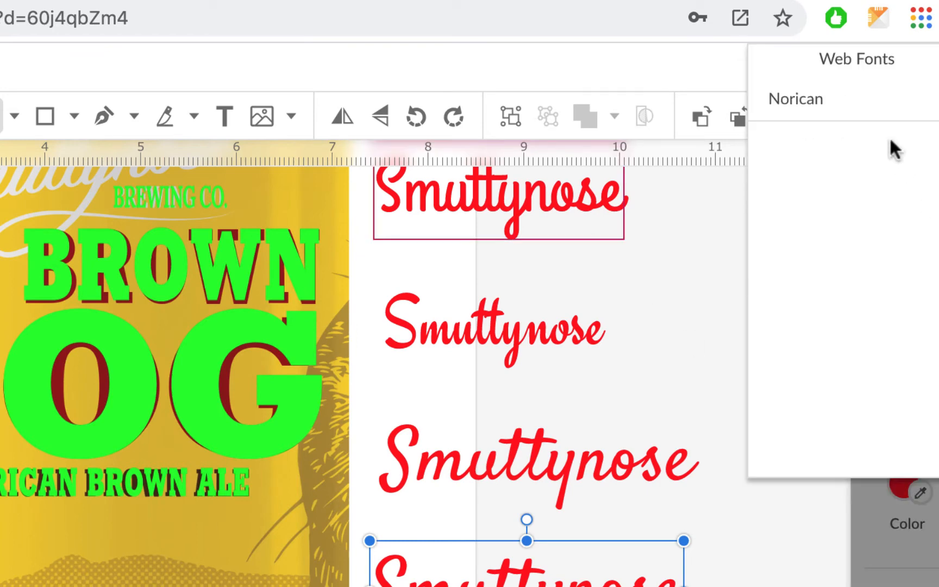
click(862, 97)
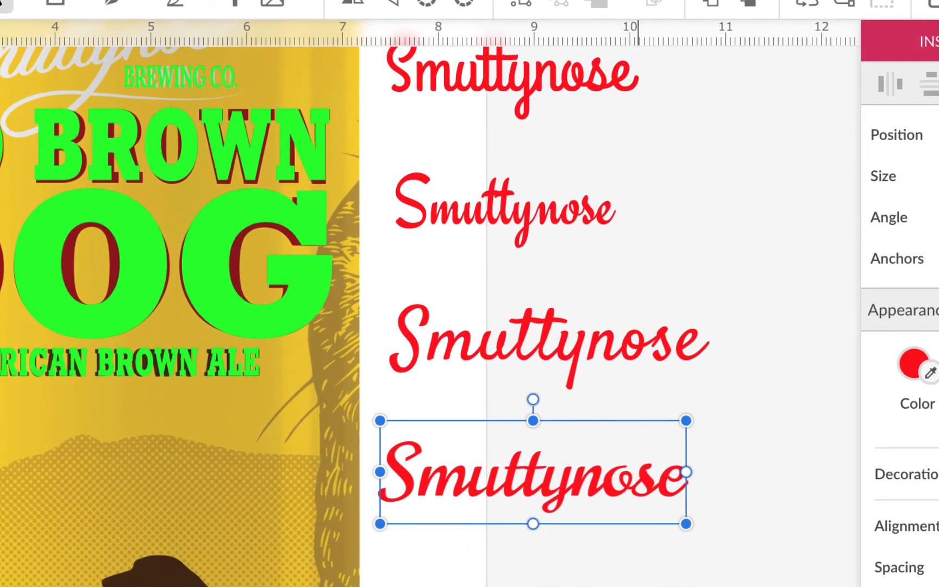
- Compare the letter shapes of the four red Smuttynose samples with the white script lettering on the can
scroll(533, 513, up, 3)
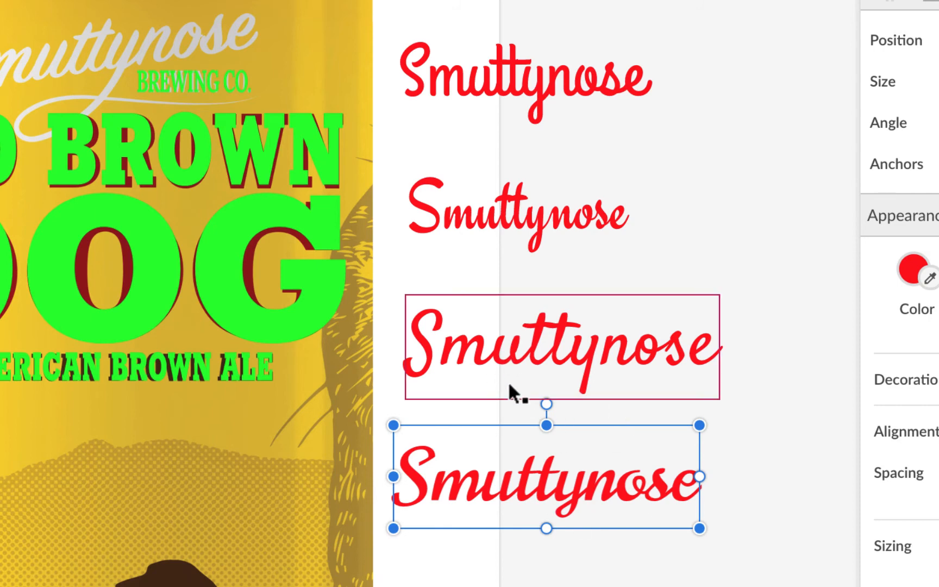
scroll(676, 83, left, 1)
scroll(675, 83, up, 1)
scroll(676, 85, left, 3)
scroll(675, 84, up, 3)
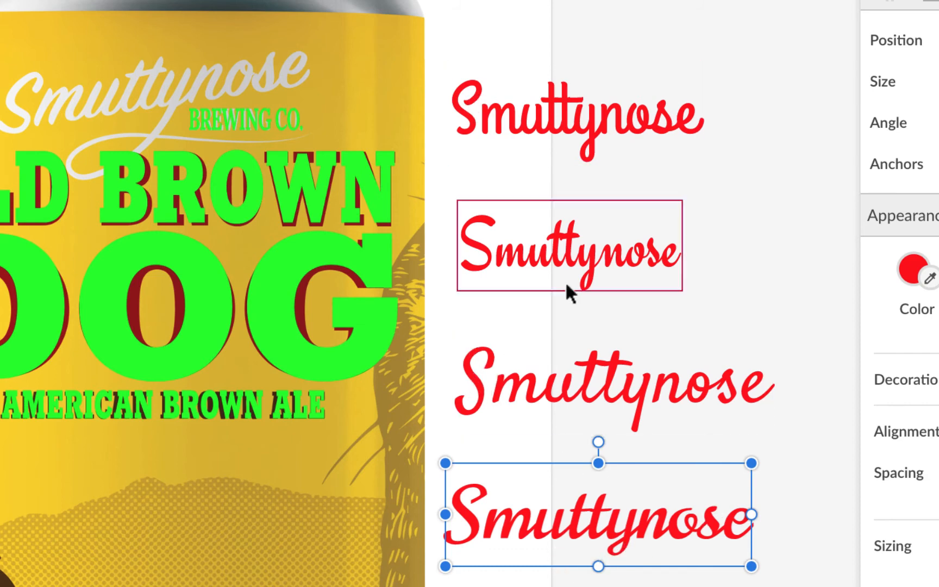
scroll(569, 299, down, 1)
scroll(568, 293, down, 5)
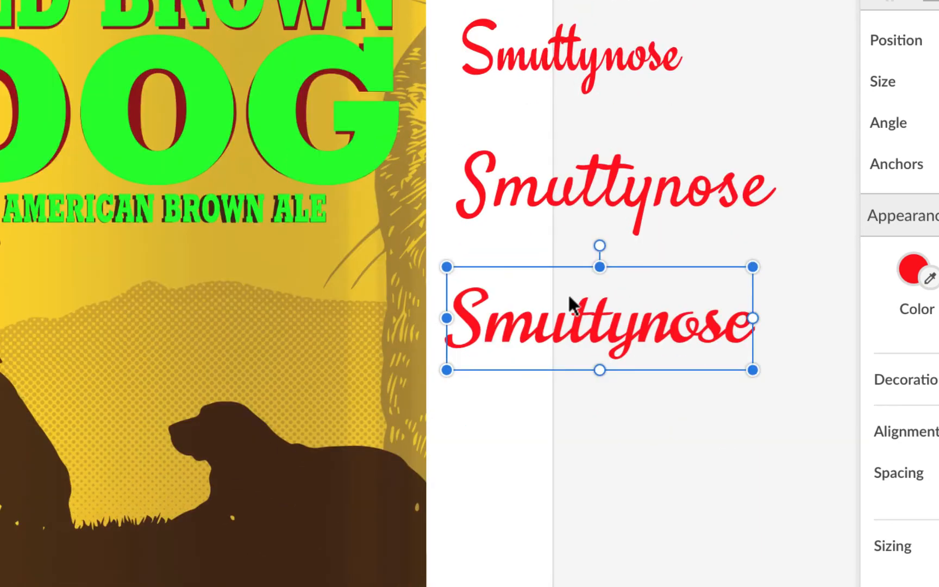
scroll(608, 337, up, 8)
scroll(608, 337, right, 7)
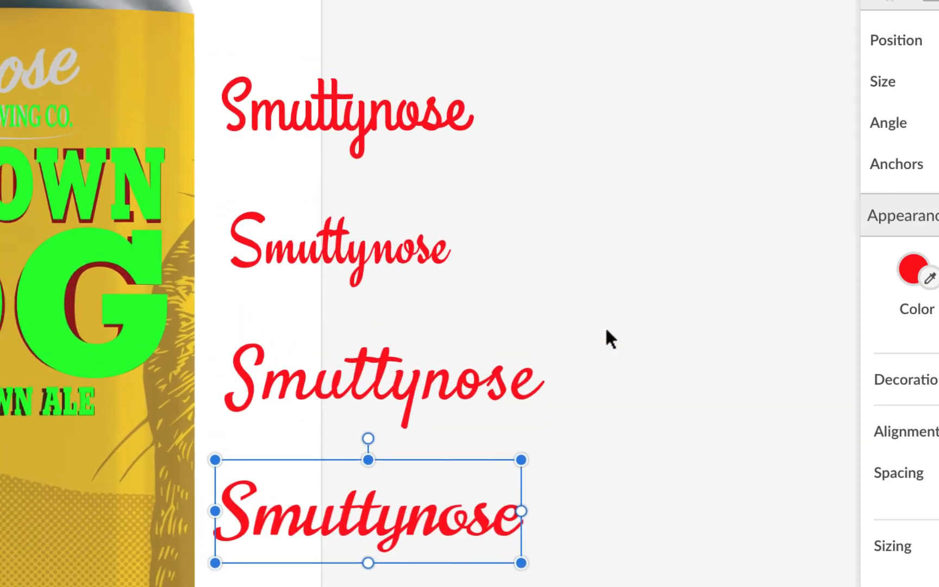
- Duplicate the Norican Smuttynose text above the other samples and change the copy's font to Damion
drag(419, 581, 426, 80)
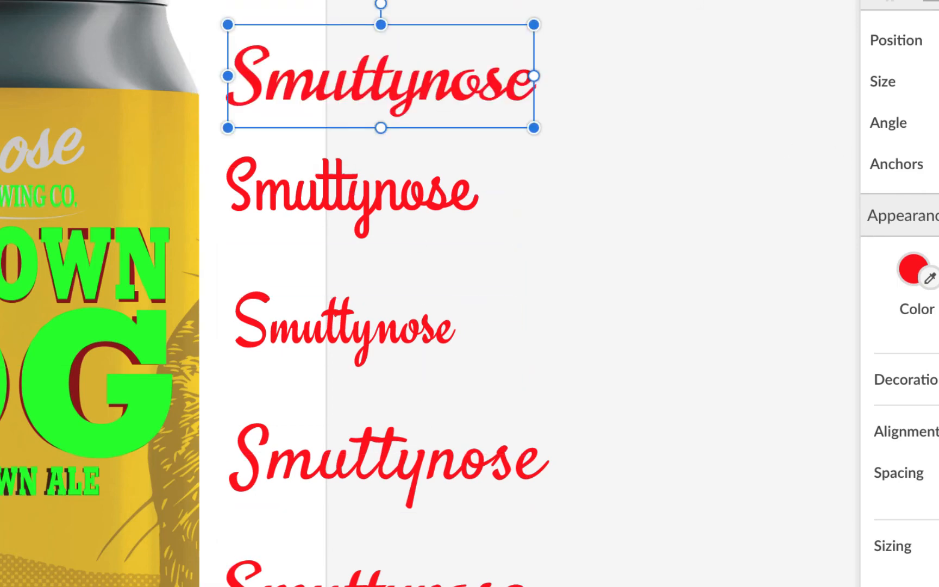
scroll(636, 185, left, 5)
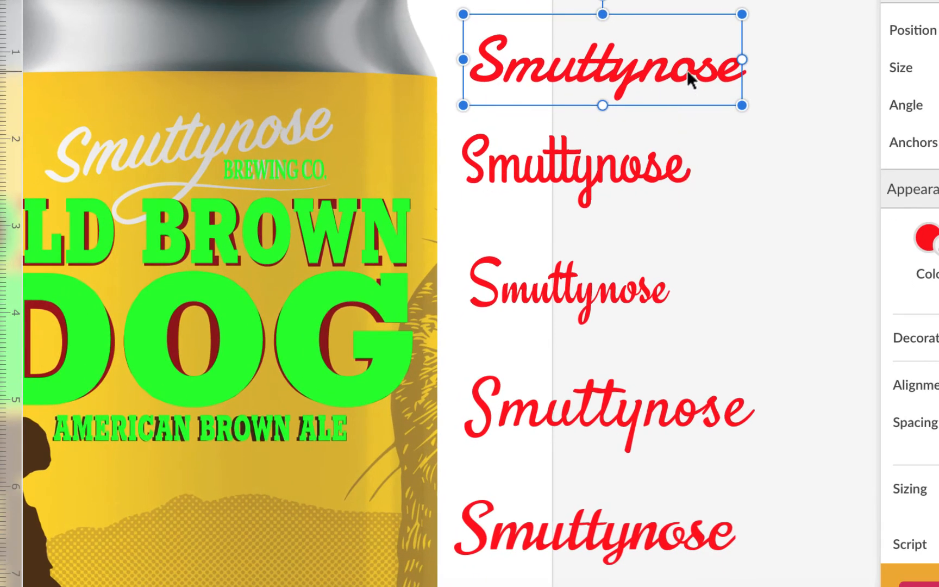
scroll(678, 222, down, 2)
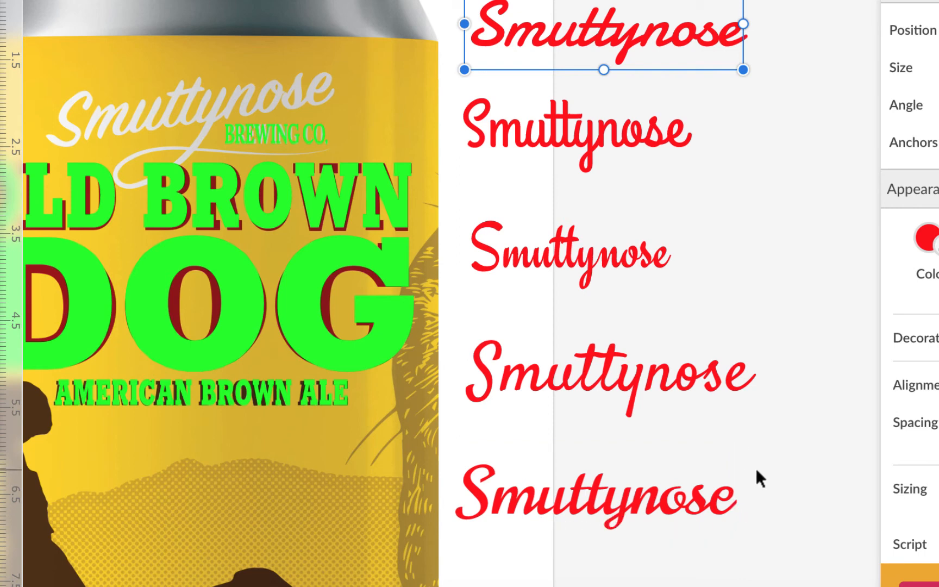
- Delete every letter after the S in the uppermost Smuttynose text and move the S over the label's white script S
click(734, 187)
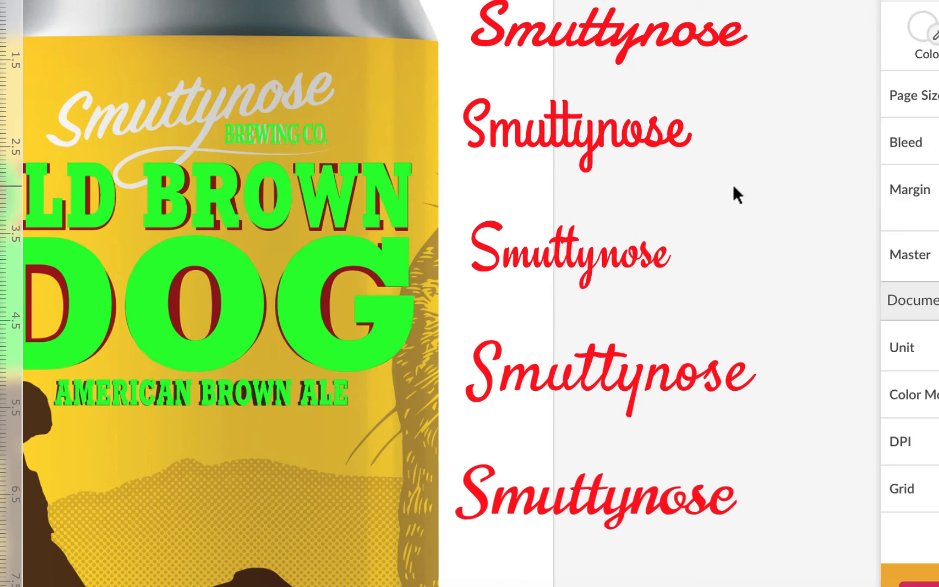
click(626, 27)
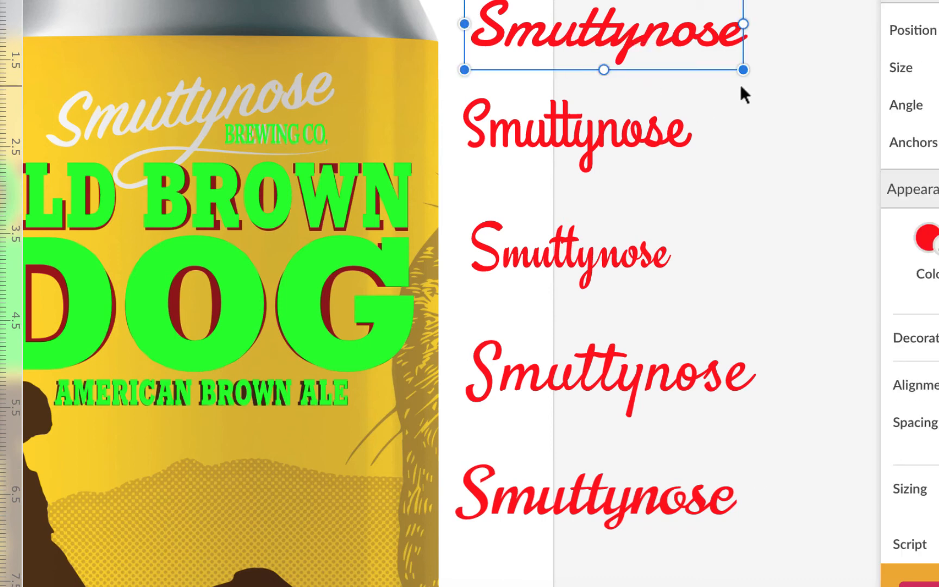
double_click(598, 28)
click(516, 30)
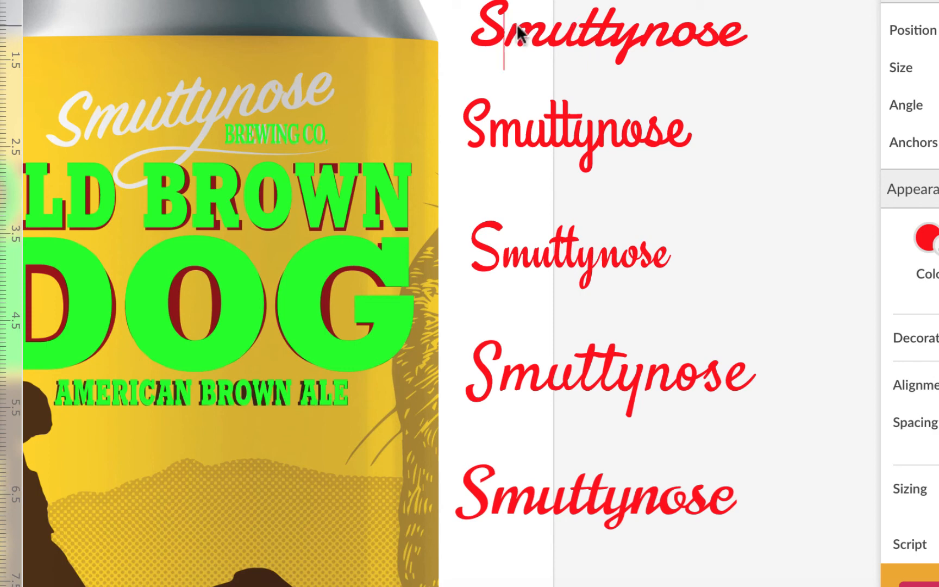
drag(517, 33, 829, 57)
key(BackSpace)
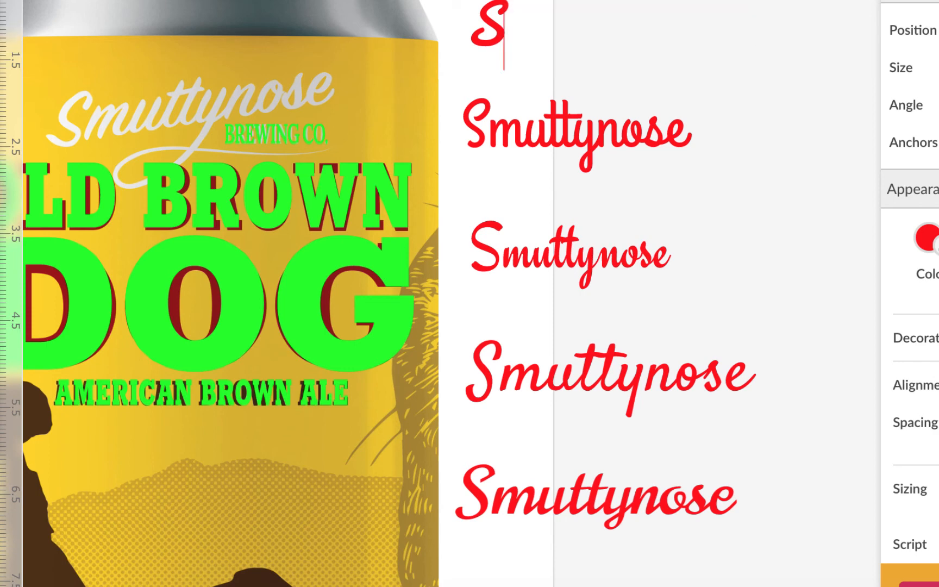
click(640, 52)
drag(488, 19, 74, 109)
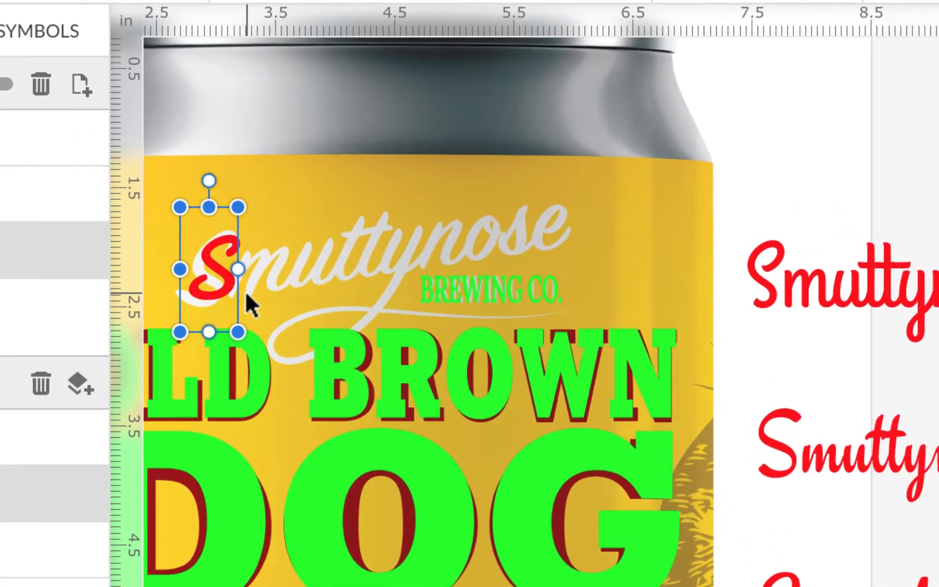
- Enlarge the red S slightly and lower it to line up with the white S of Smuttynose on the can
scroll(281, 329, down, 1)
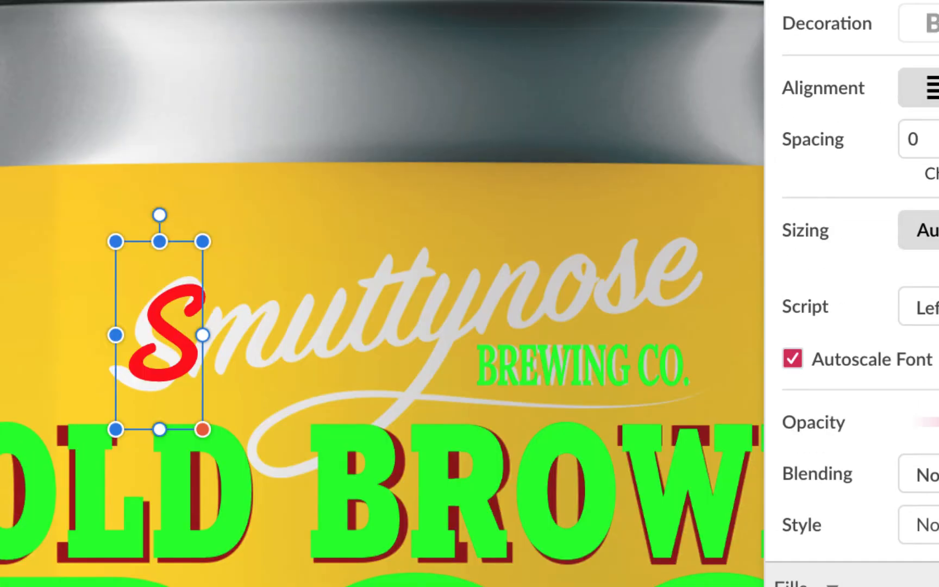
drag(115, 242, 100, 238)
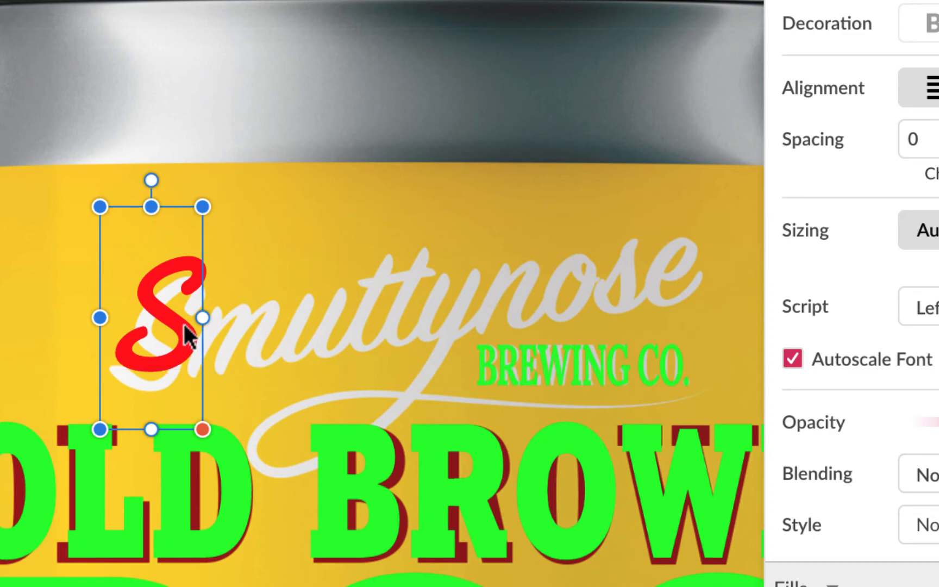
drag(183, 325, 183, 349)
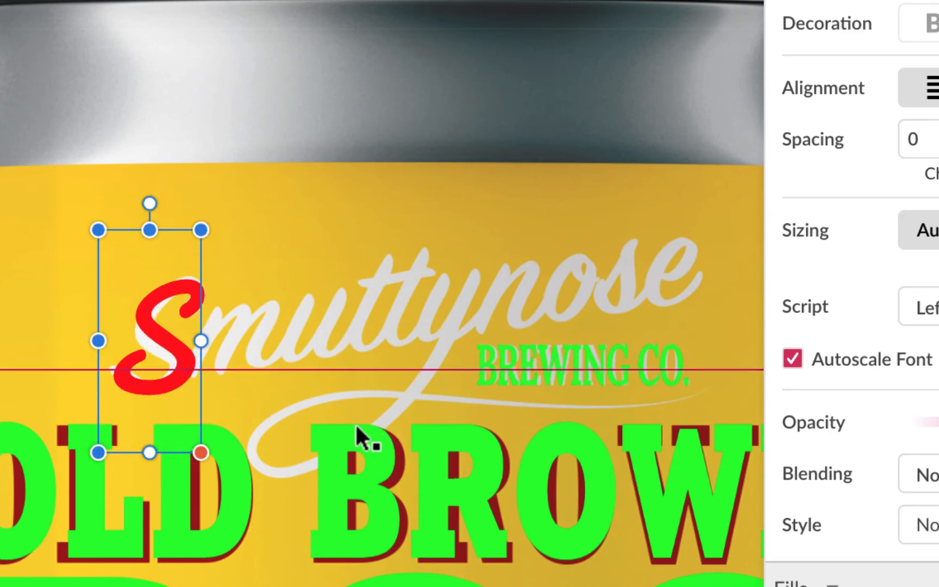
scroll(250, 426, right, 3)
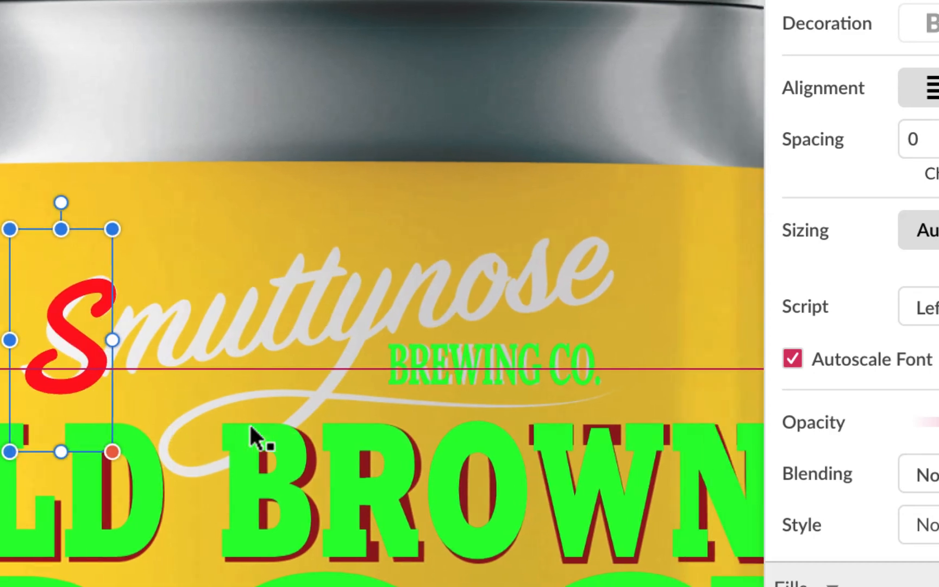
scroll(249, 423, down, 5)
scroll(248, 423, right, 10)
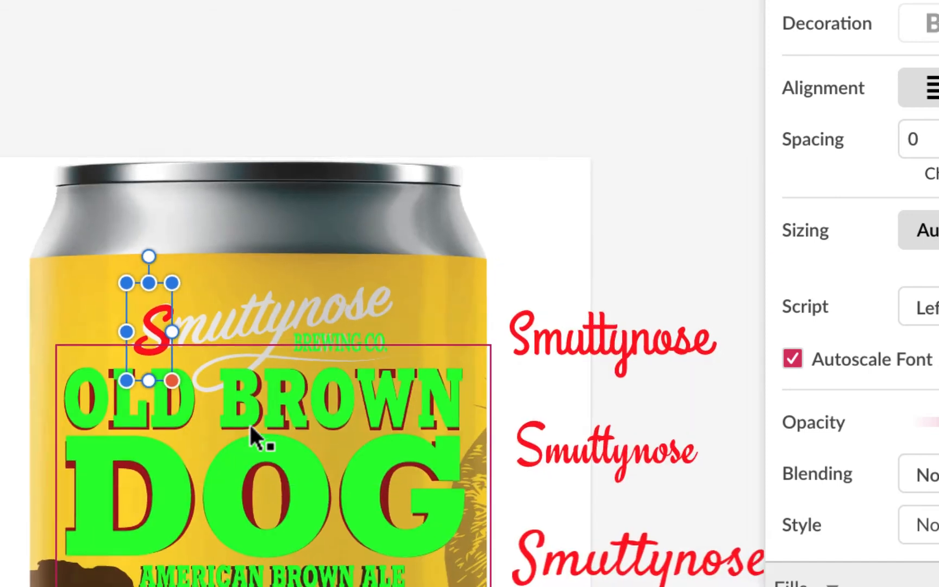
scroll(249, 422, right, 3)
scroll(249, 423, left, 5)
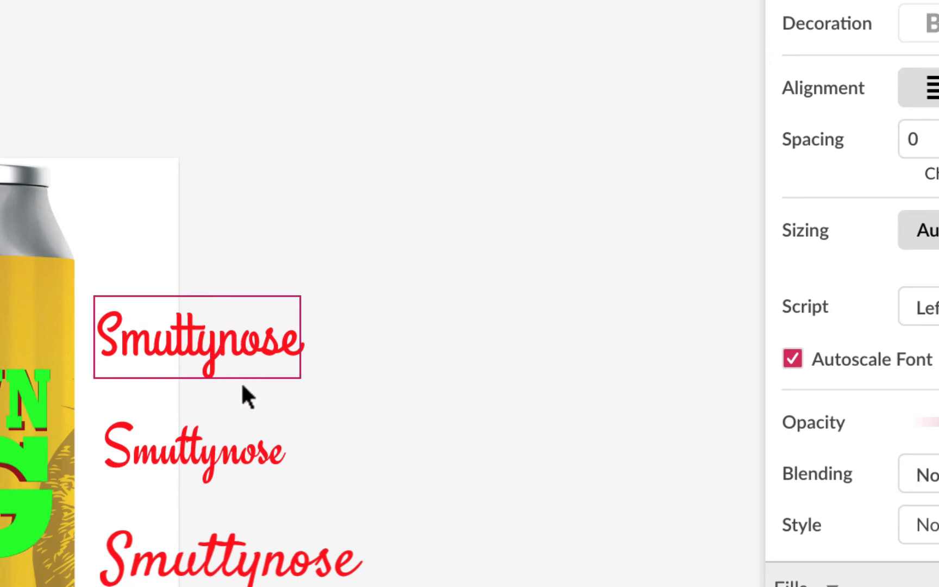
- Delete the S from the lowest Smuttynose sample and move the remaining muttynose text over the can's white script lettering
click(272, 344)
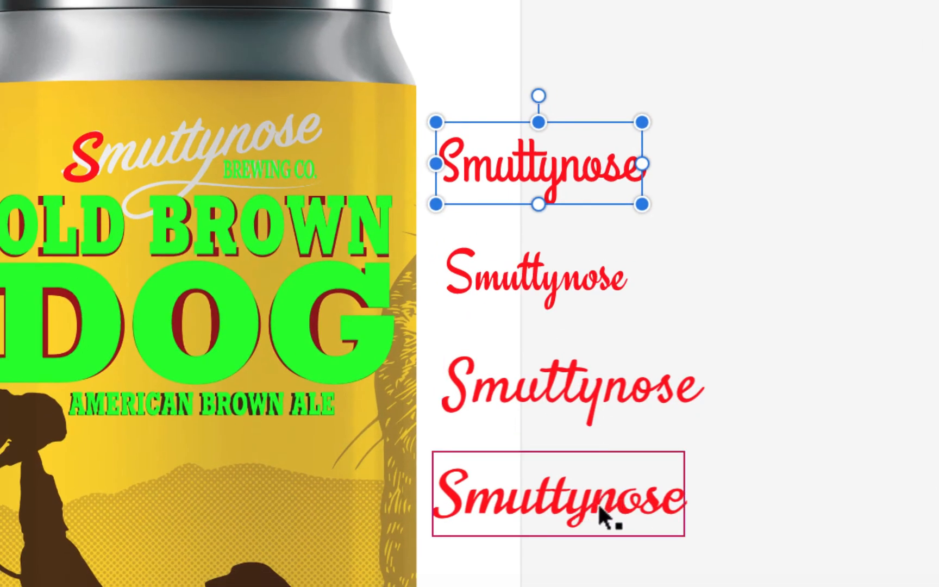
double_click(466, 496)
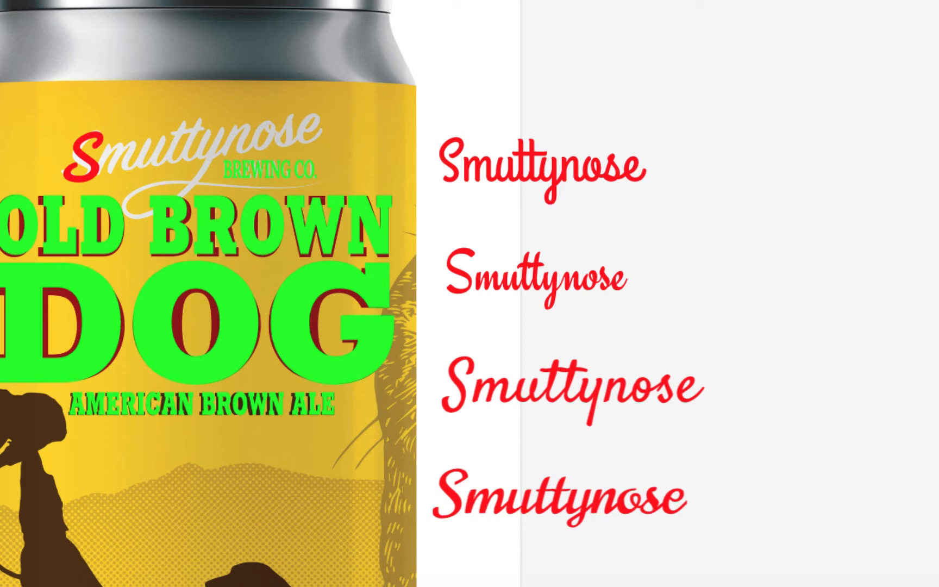
key(BackSpace)
click(738, 403)
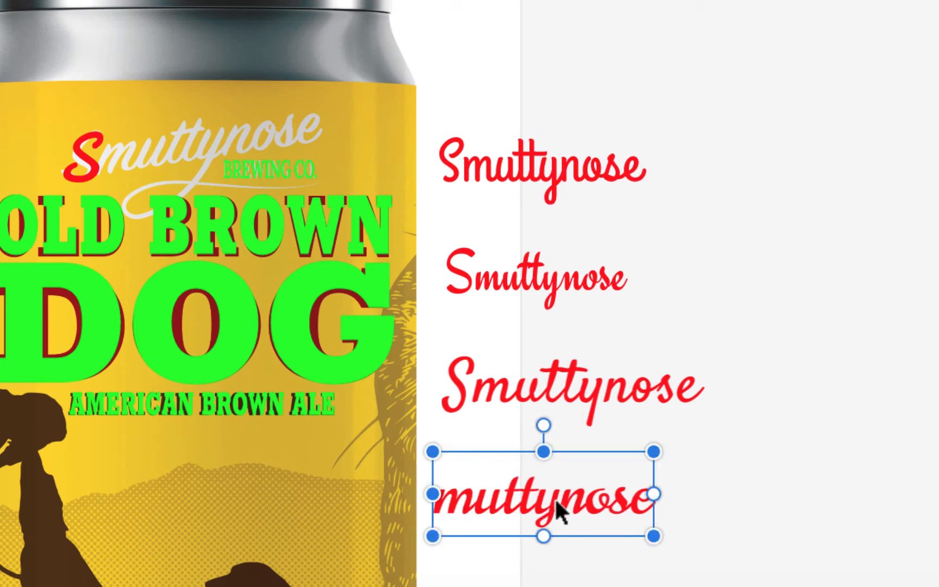
drag(555, 500, 221, 151)
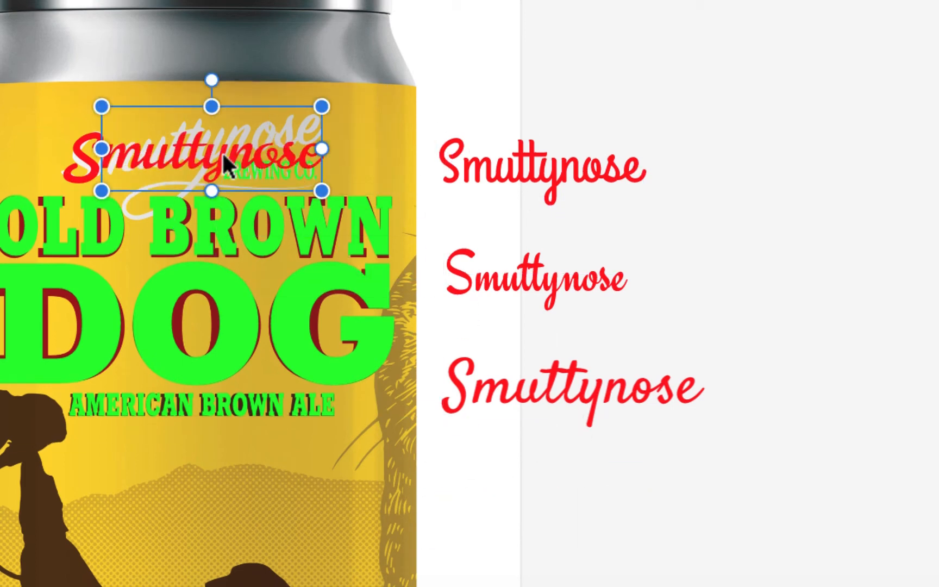
scroll(222, 151, up, 2)
key(super+plus)
key(super+plus)
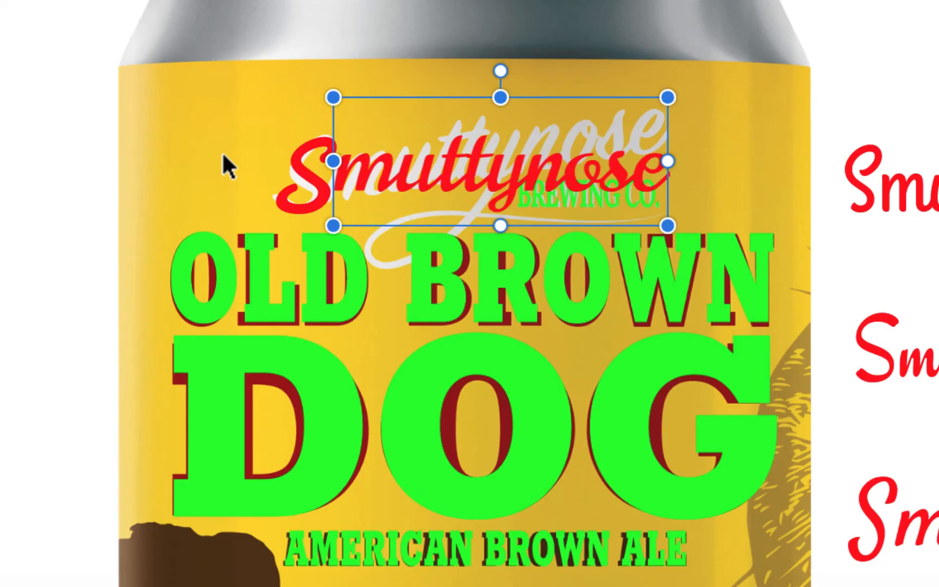
key(super+plus)
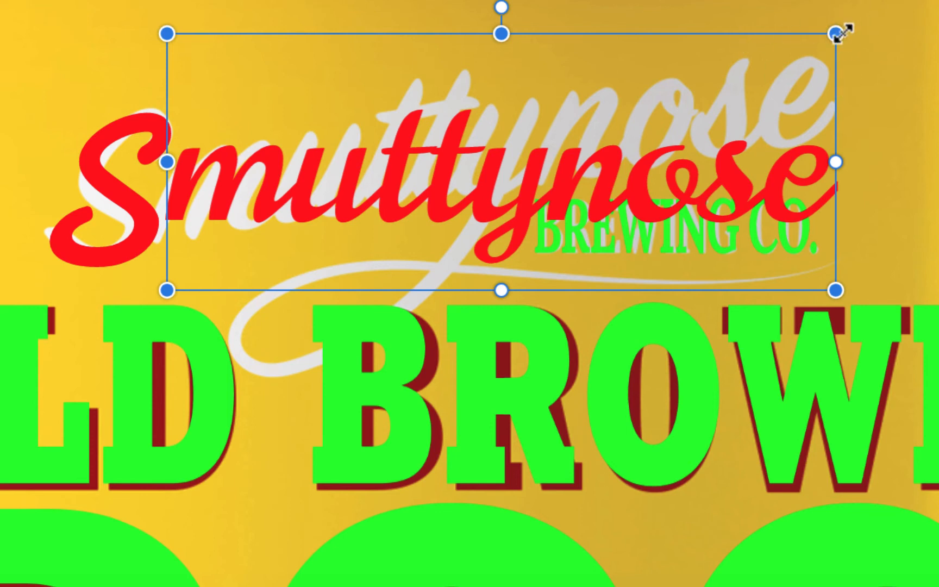
- Try to rotate the red muttynose text counterclockwise to the label's slant and place it over the white lettering
drag(848, 30, 836, 0)
drag(602, 155, 588, 112)
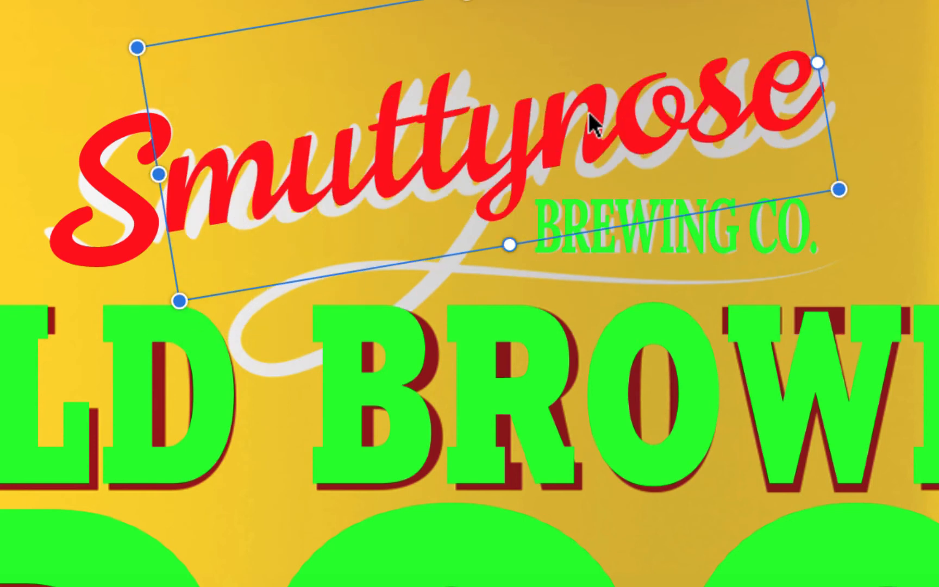
key(super+z)
key(super+z)
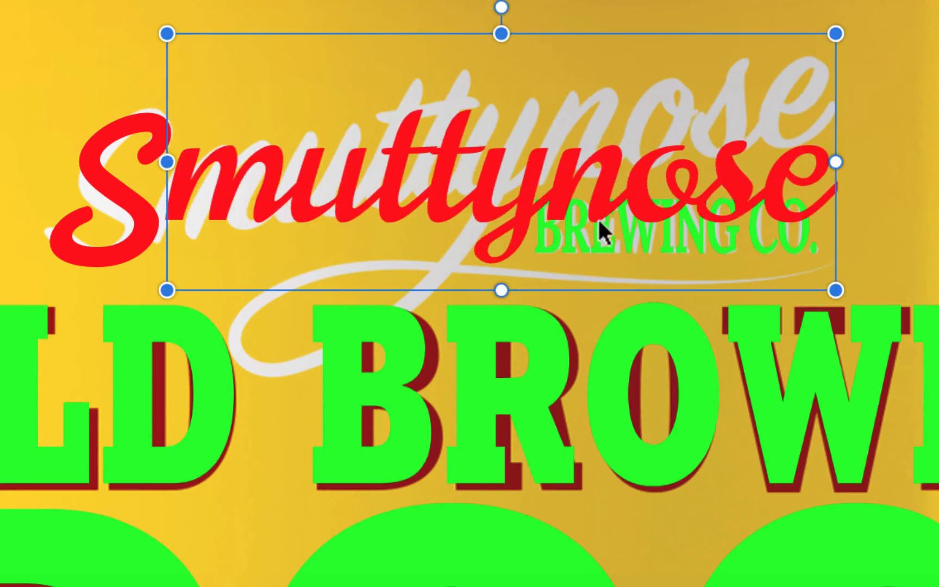
- Move the red muttynose text above the white lettering and turn on Transform for it
drag(602, 187, 602, 16)
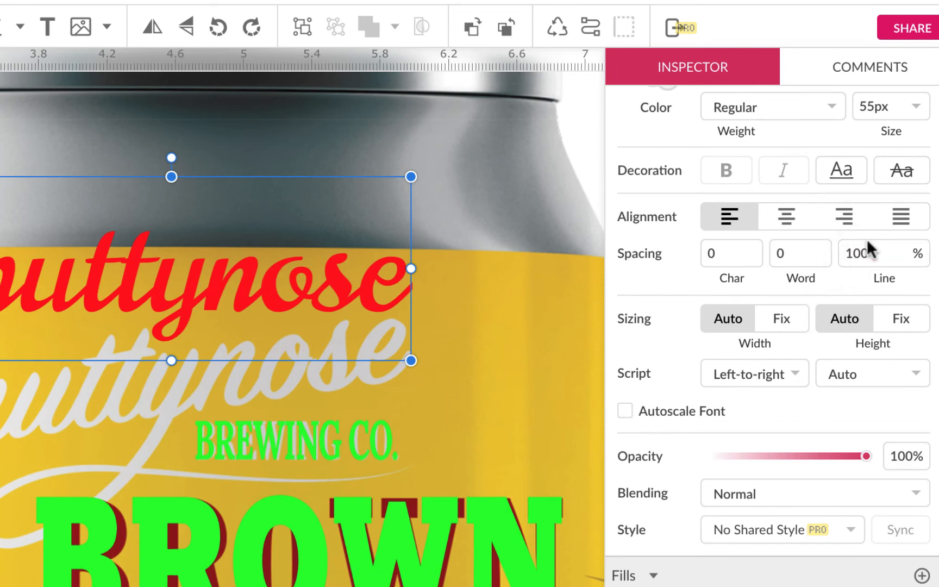
scroll(752, 263, up, 5)
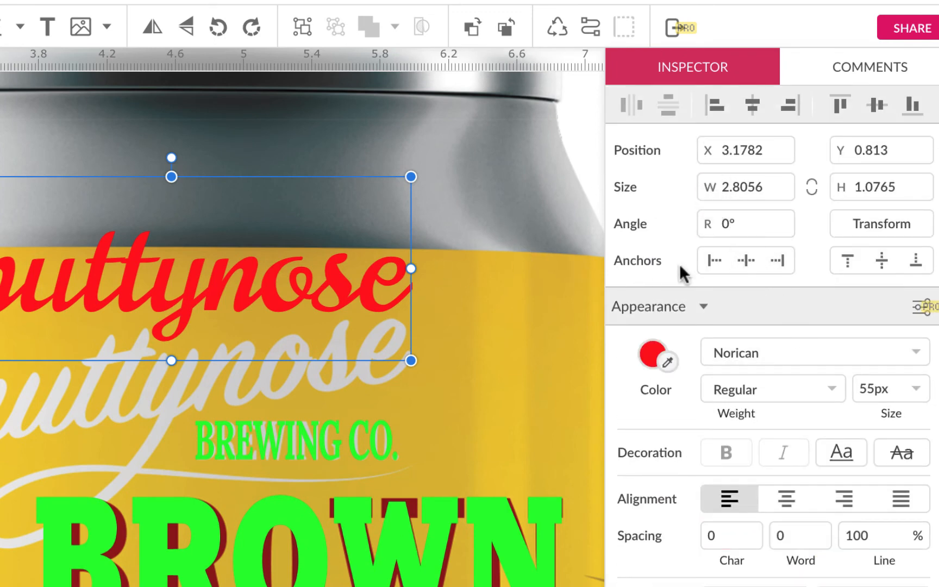
click(518, 340)
click(357, 284)
click(879, 224)
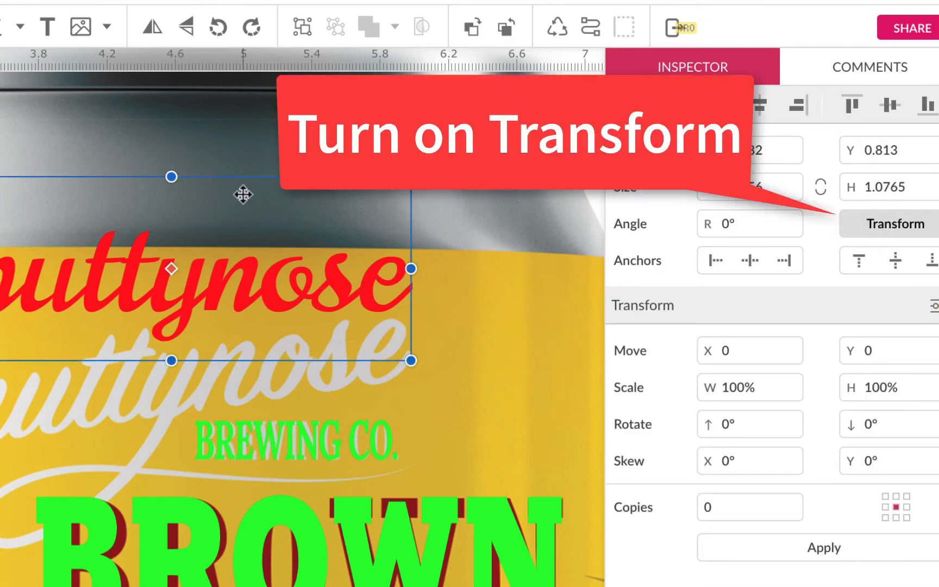
- Skew the muttynose text toward the right and stretch it slightly taller, to about 3 wide by 1.14 high, and finish transforming
drag(244, 178, 255, 177)
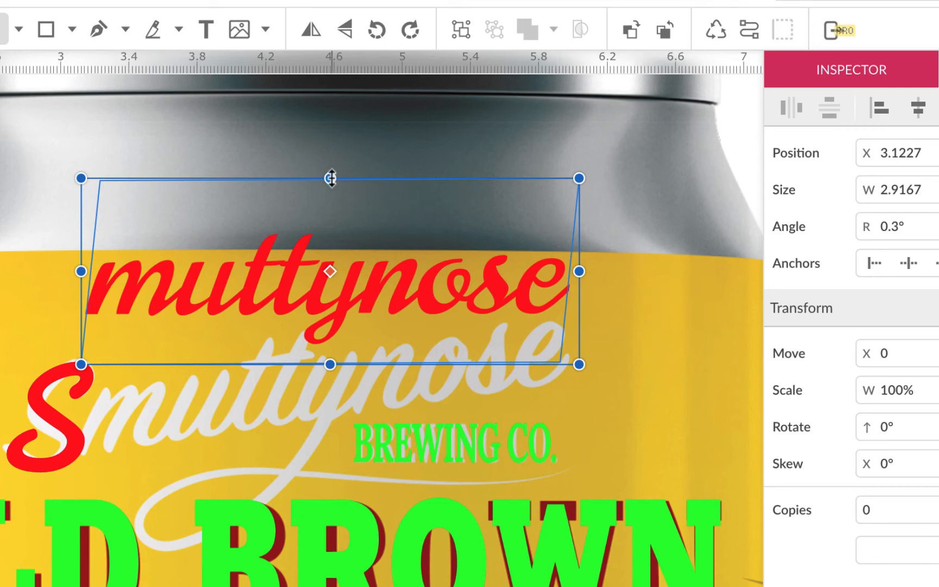
drag(329, 178, 330, 170)
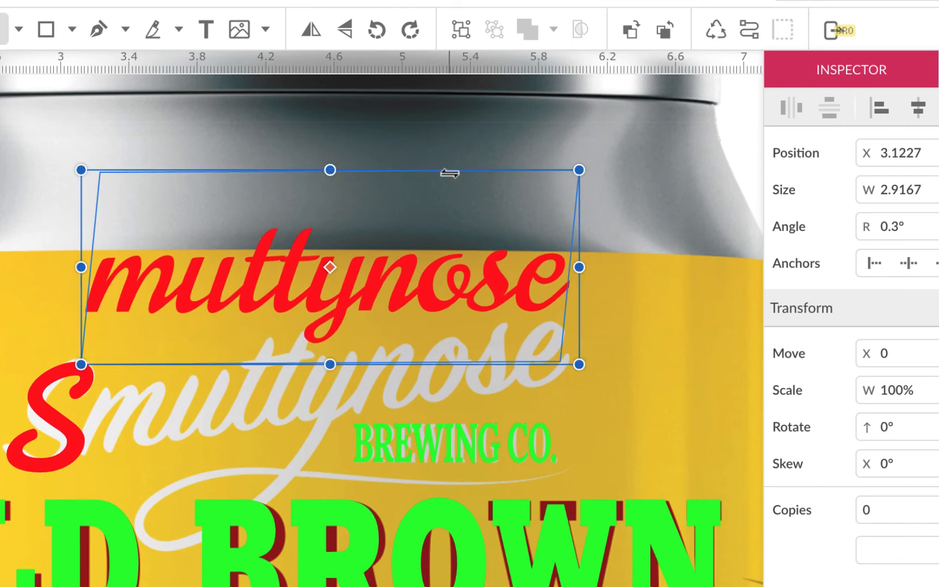
drag(449, 173, 457, 173)
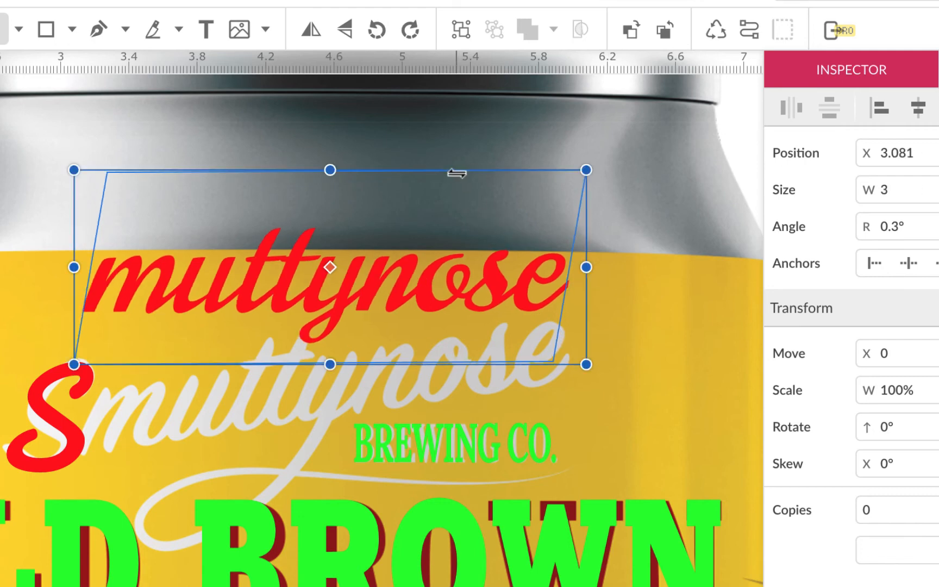
click(673, 329)
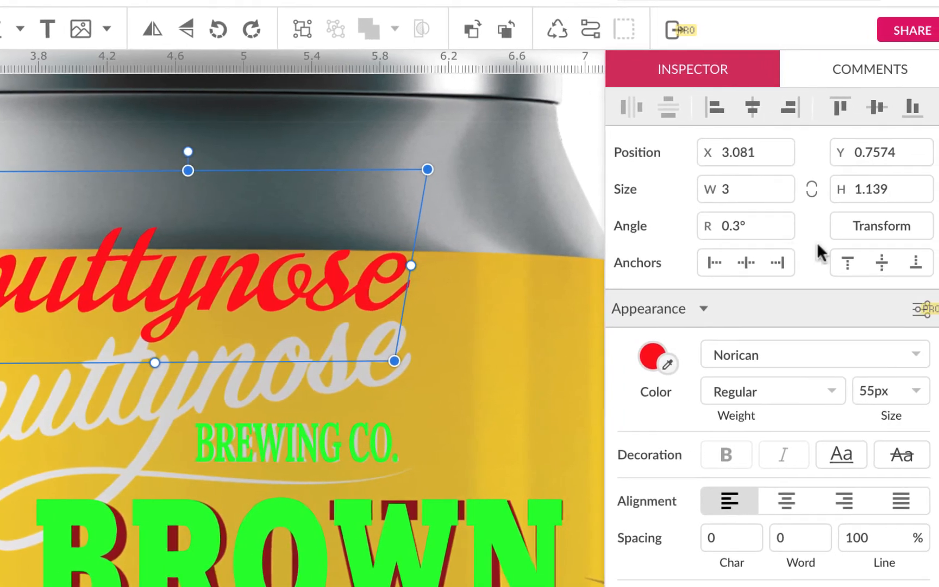
click(890, 223)
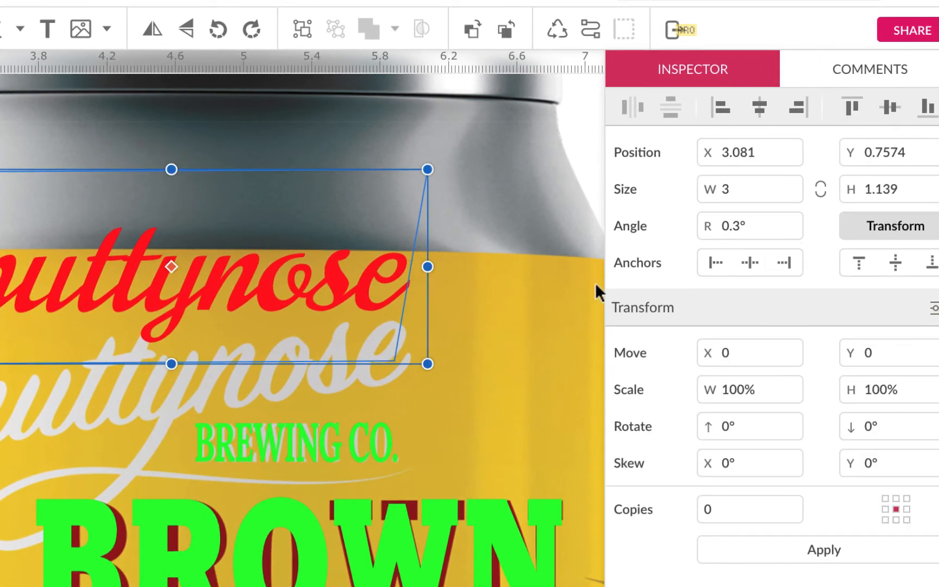
click(494, 301)
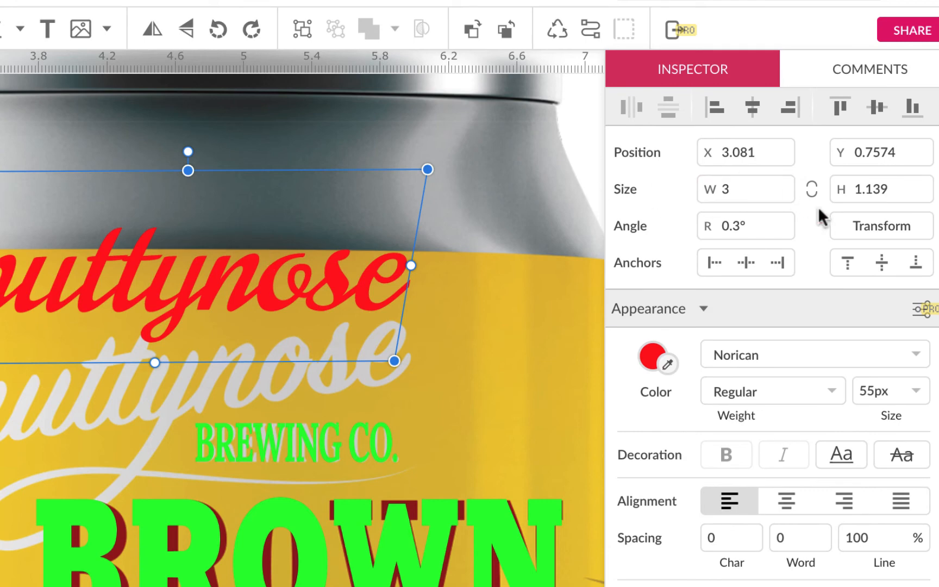
click(872, 229)
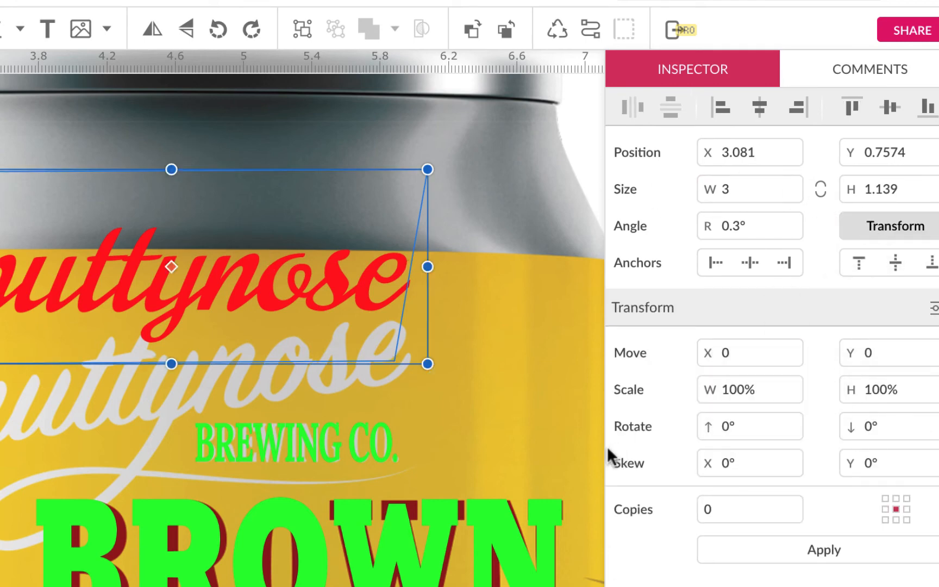
click(868, 225)
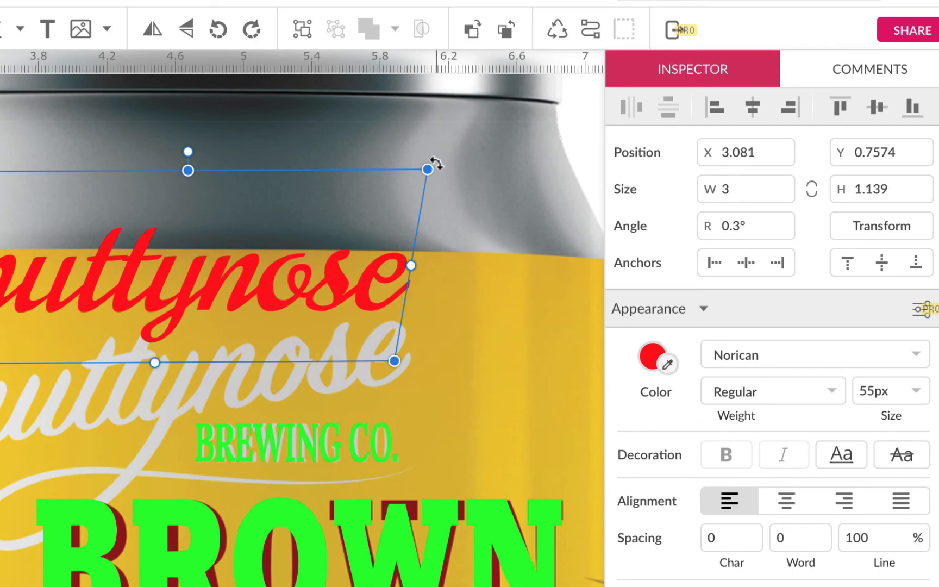
- Rotate the skewed muttynose text counterclockwise to match the label's upward slant and place it over the white lettering
drag(435, 163, 408, 142)
drag(229, 252, 229, 361)
drag(450, 340, 450, 339)
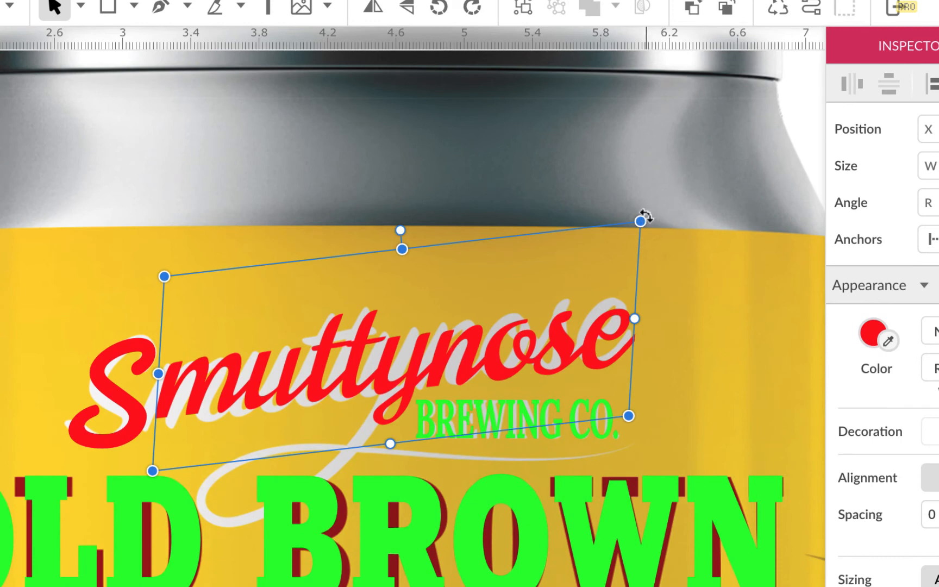
drag(645, 217, 643, 208)
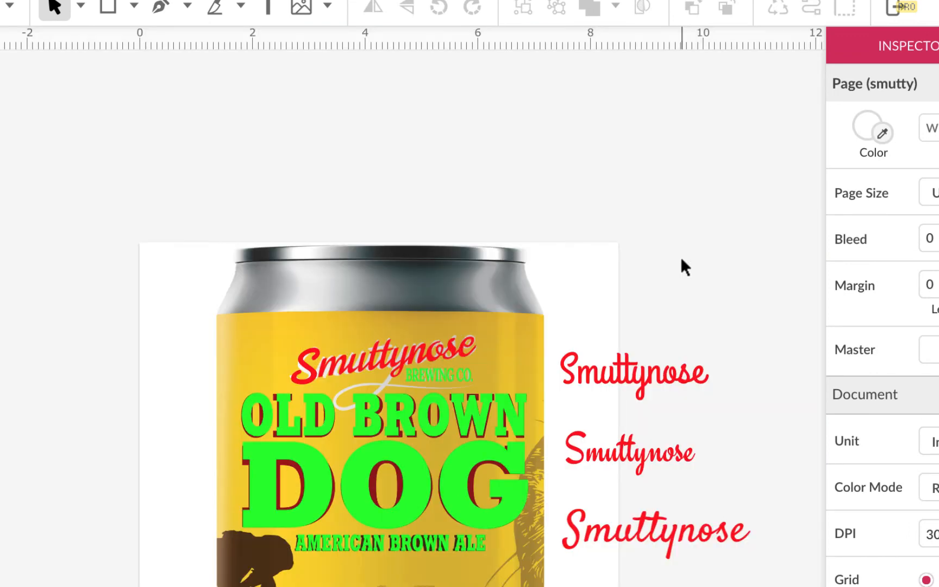
- Move the three unused Smuttynose samples together down and away from the area beside the upper part of the can
scroll(679, 257, down, 4)
scroll(680, 257, right, 5)
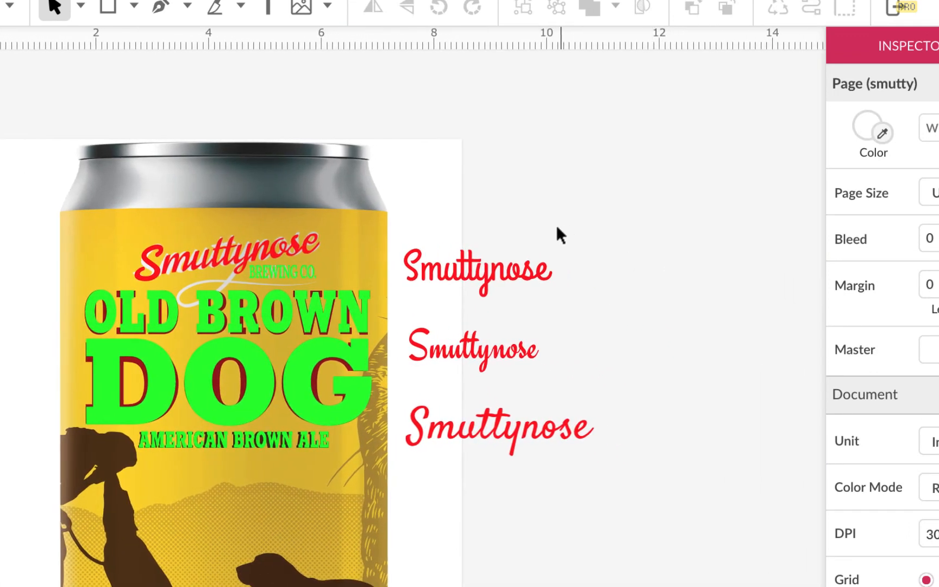
drag(525, 199, 520, 486)
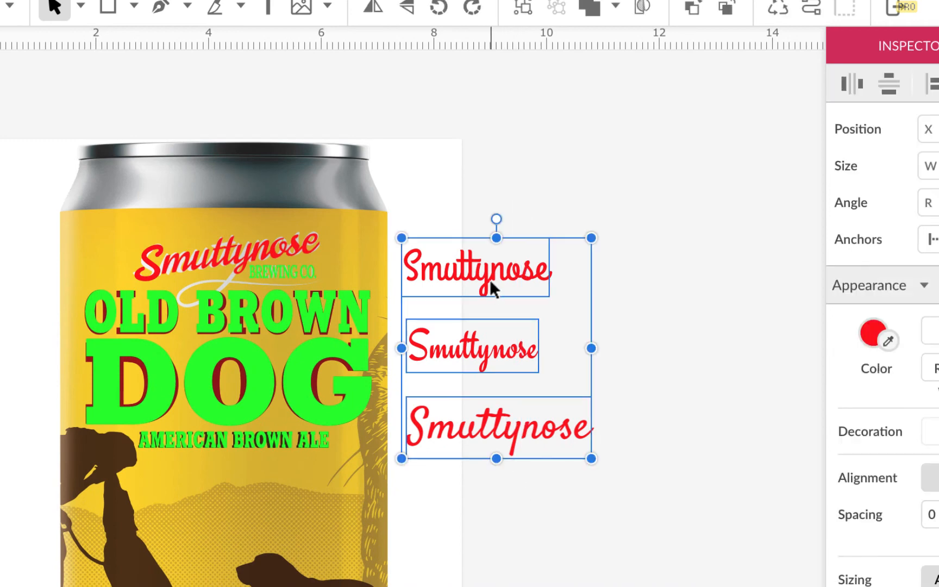
drag(490, 280, 582, 586)
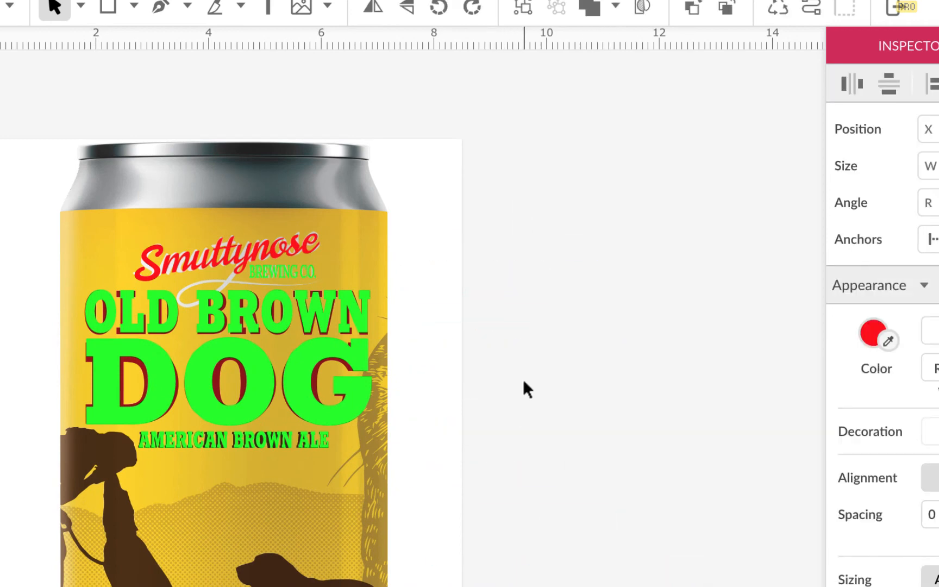
- Draw a large, nearly square rectangle beside the can and fill it with yellow sampled from the label (#FED400)
click(108, 6)
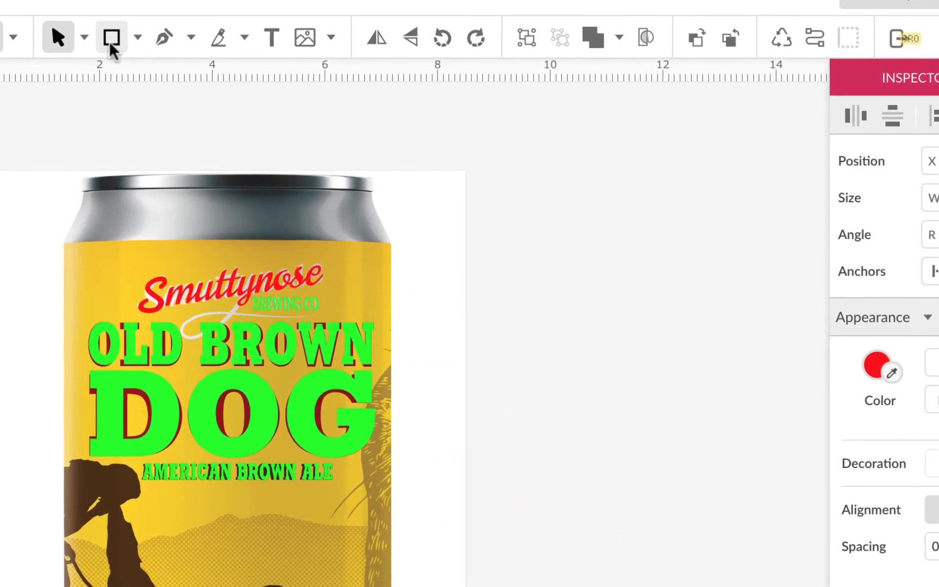
mouse_move(435, 244)
mouse_down()
mouse_move(558, 492)
mouse_move(792, 586)
mouse_up()
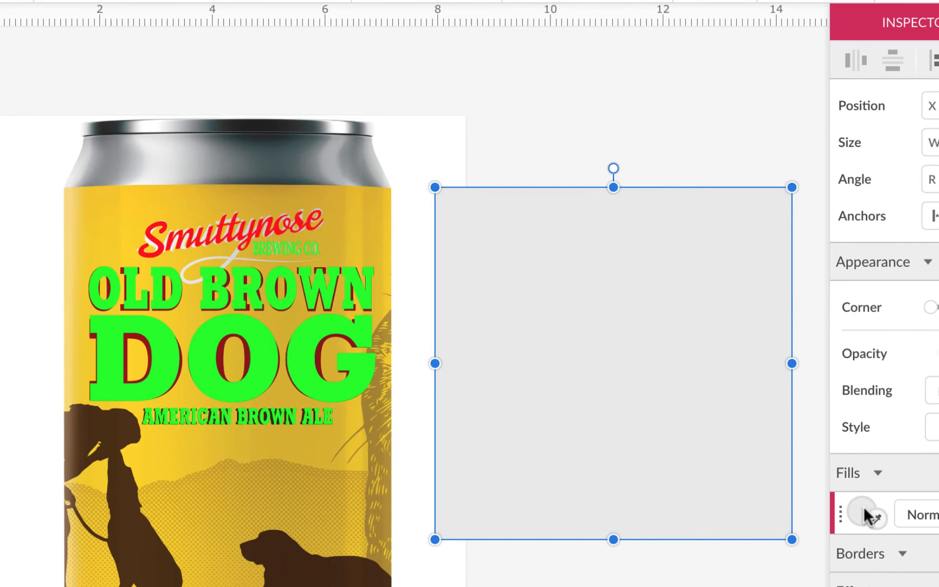
click(864, 510)
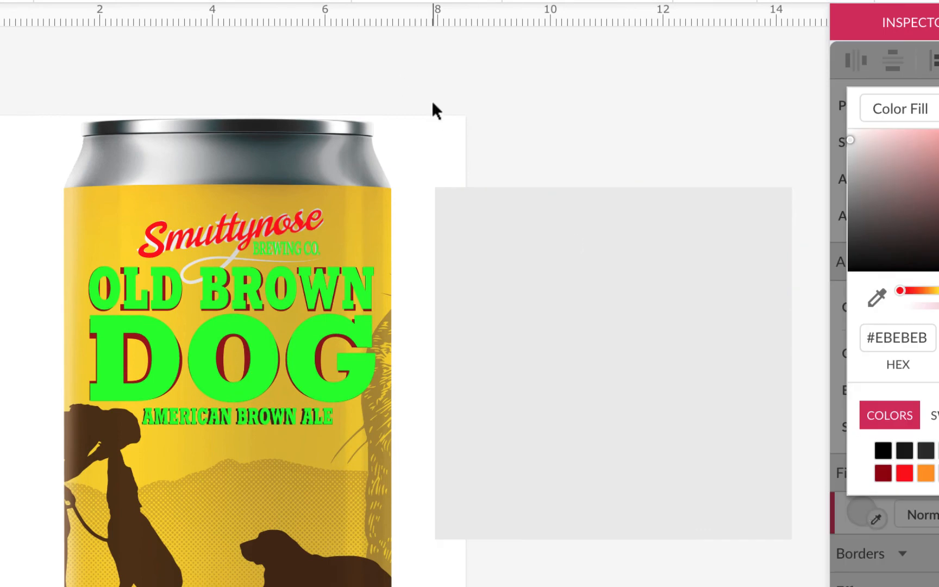
click(876, 299)
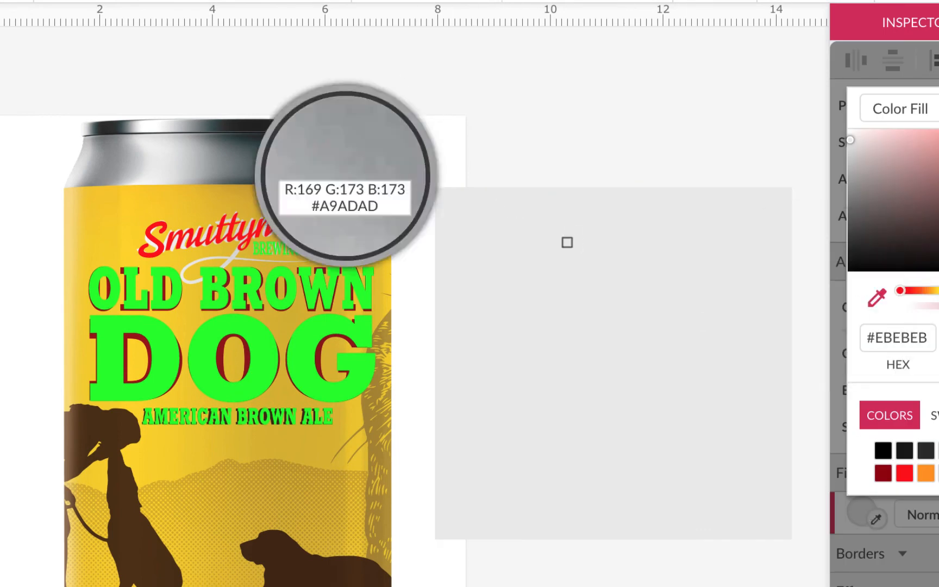
click(130, 212)
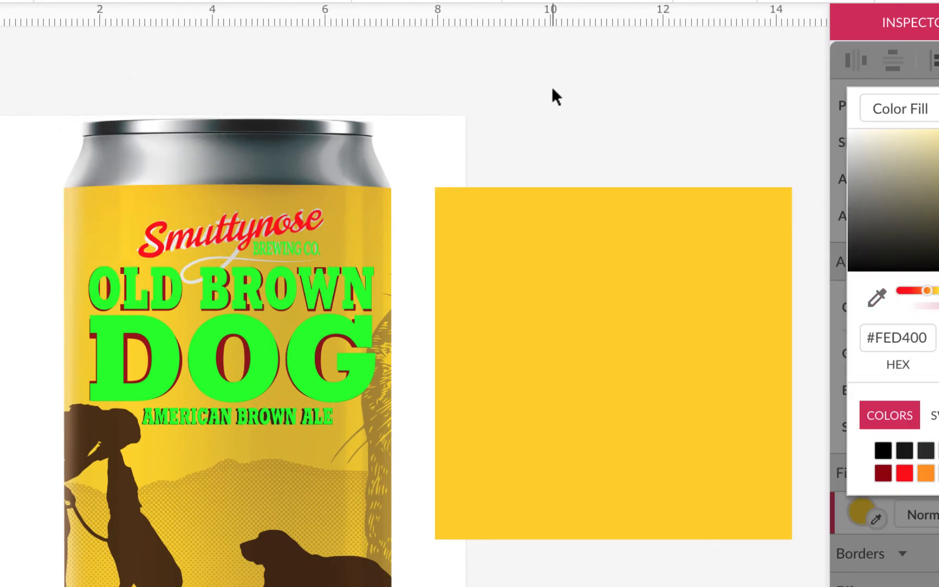
click(555, 96)
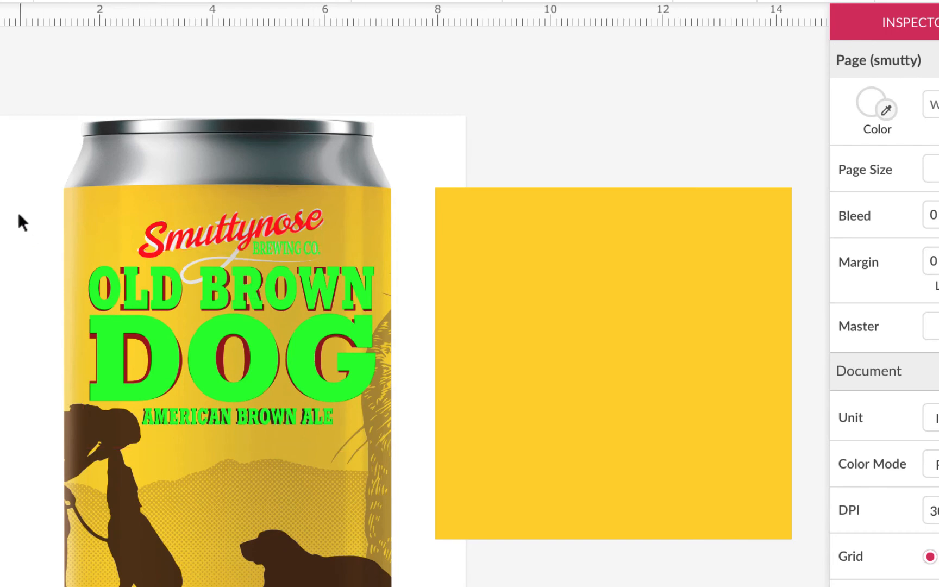
- Move all the recreated label texts together from the can onto the yellow rectangle and bring them forward in front of it
drag(22, 209, 197, 362)
drag(72, 260, 417, 471)
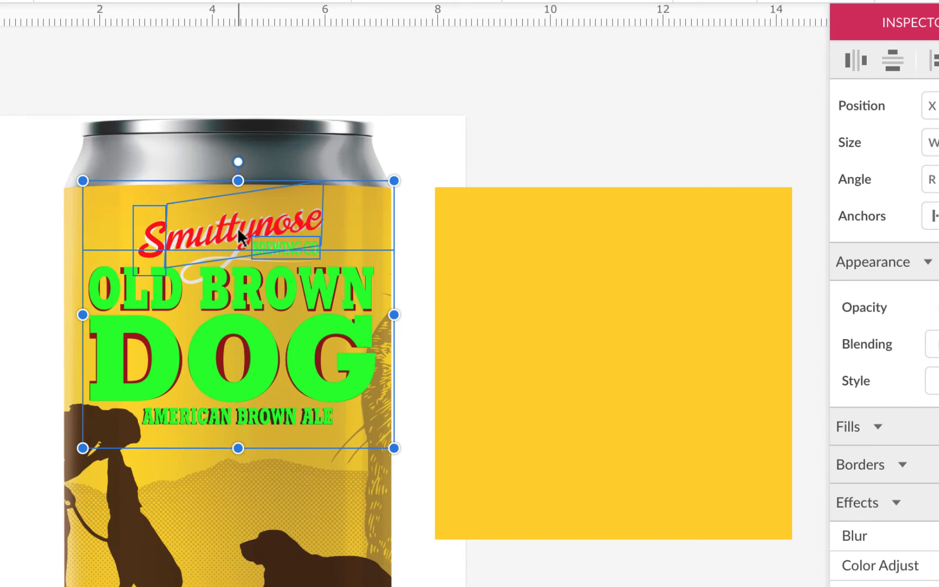
drag(237, 227, 607, 267)
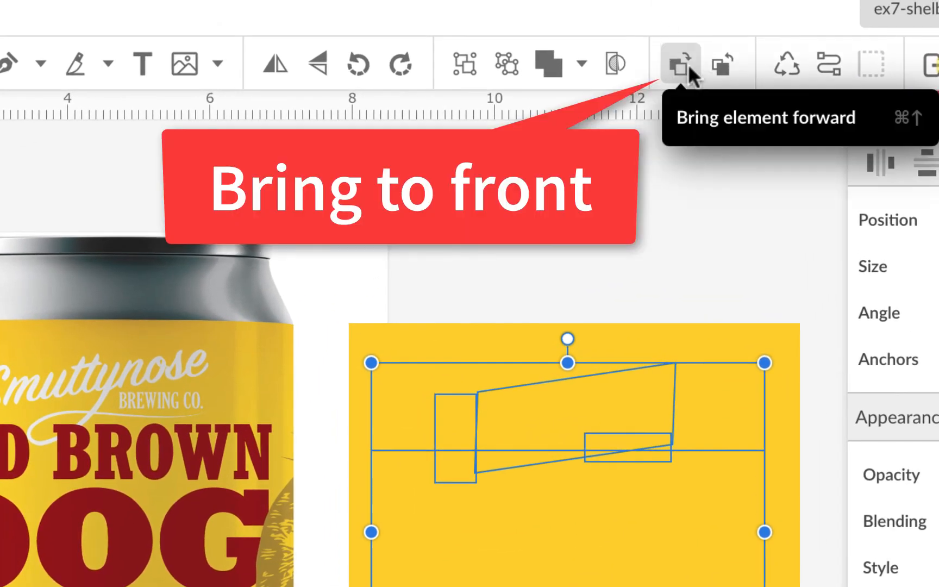
click(686, 64)
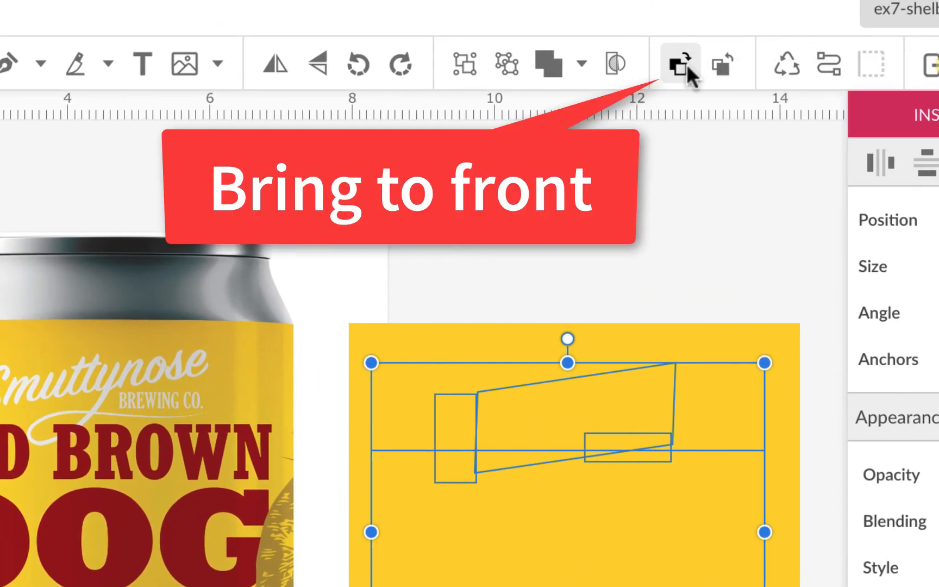
click(686, 65)
click(687, 65)
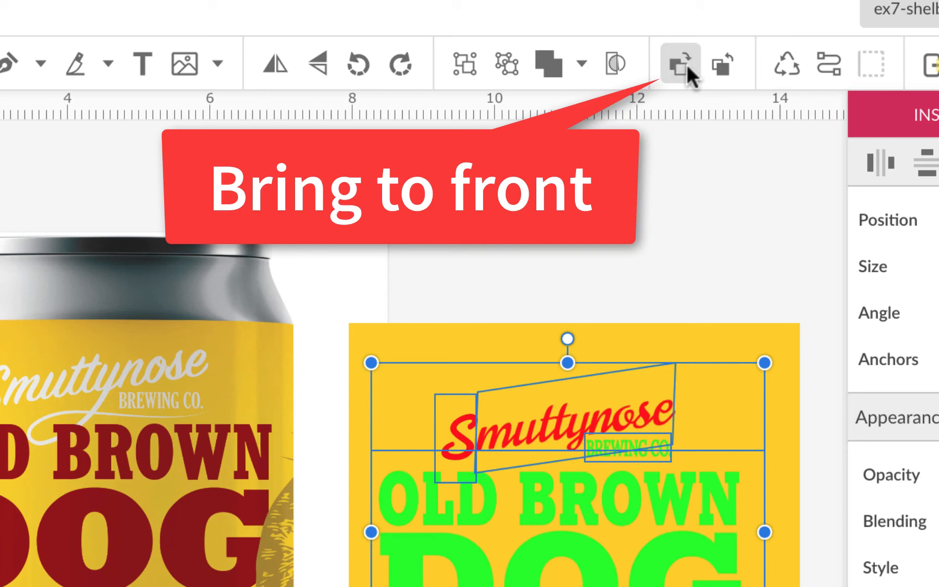
click(437, 148)
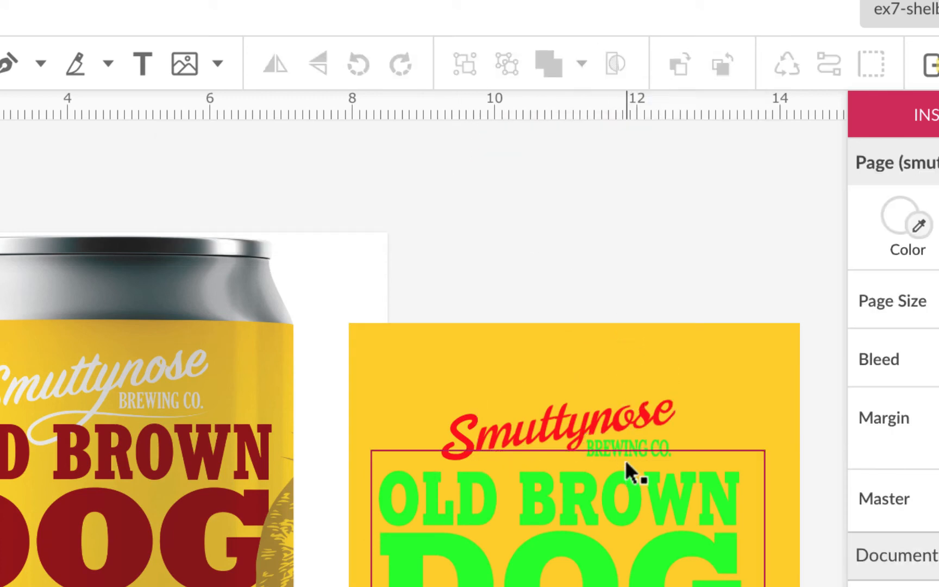
- Recolor the red muttynose text on the yellow rectangle to white
click(604, 412)
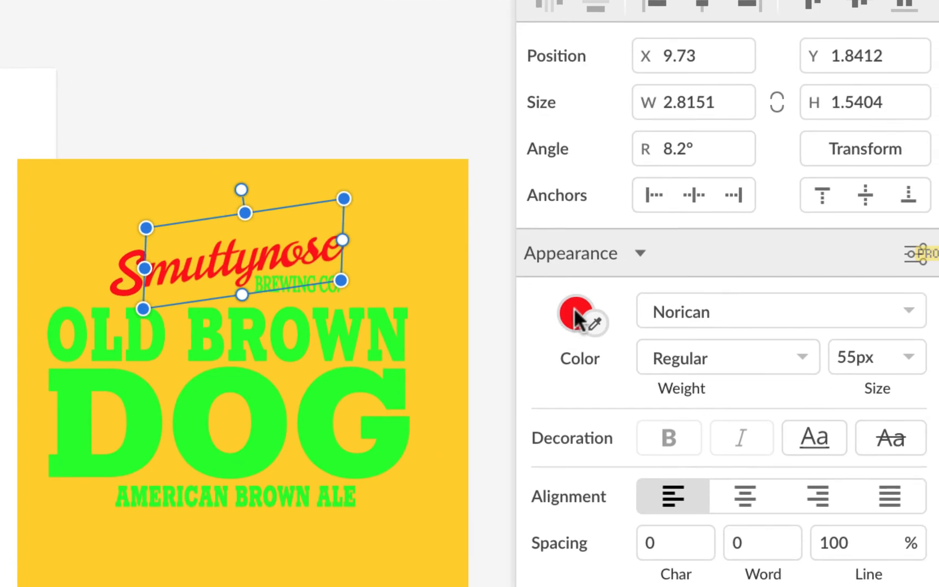
click(880, 465)
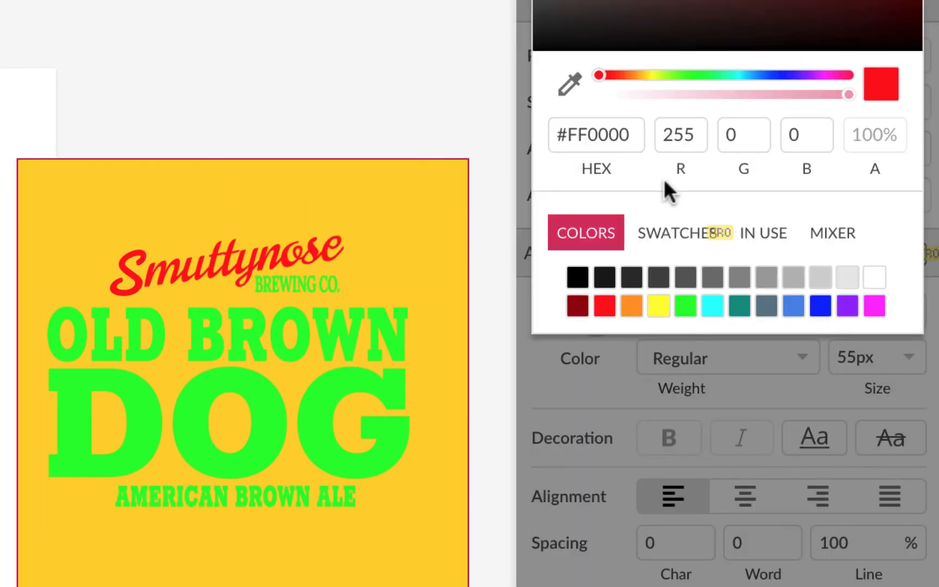
click(873, 277)
click(329, 99)
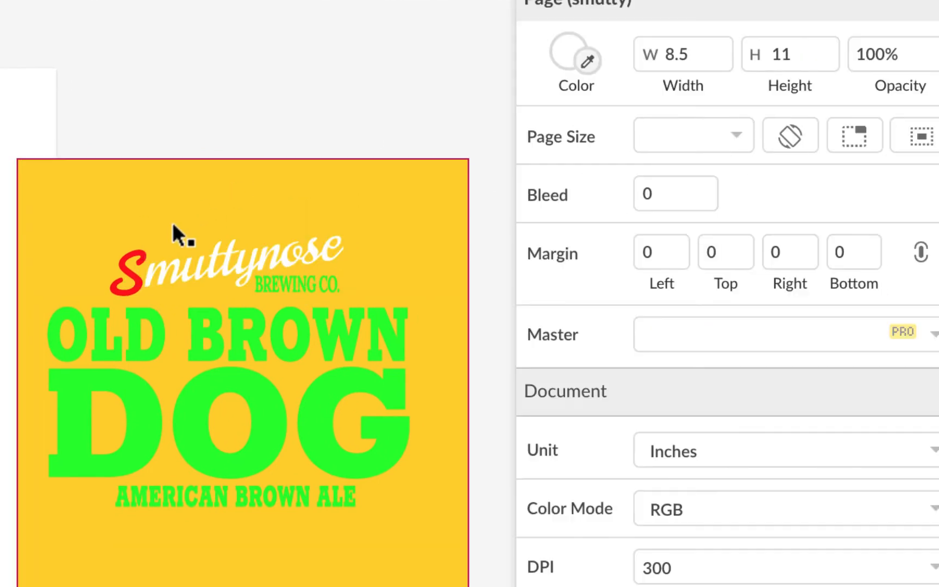
- Recolor the separate red initial S of Smuttynose to white (#FFFFFF)
click(125, 269)
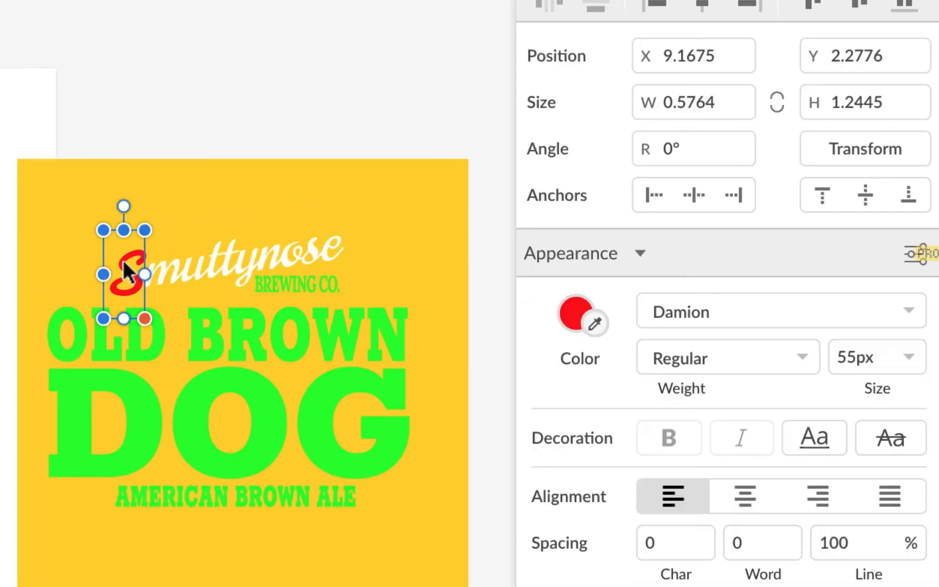
click(595, 324)
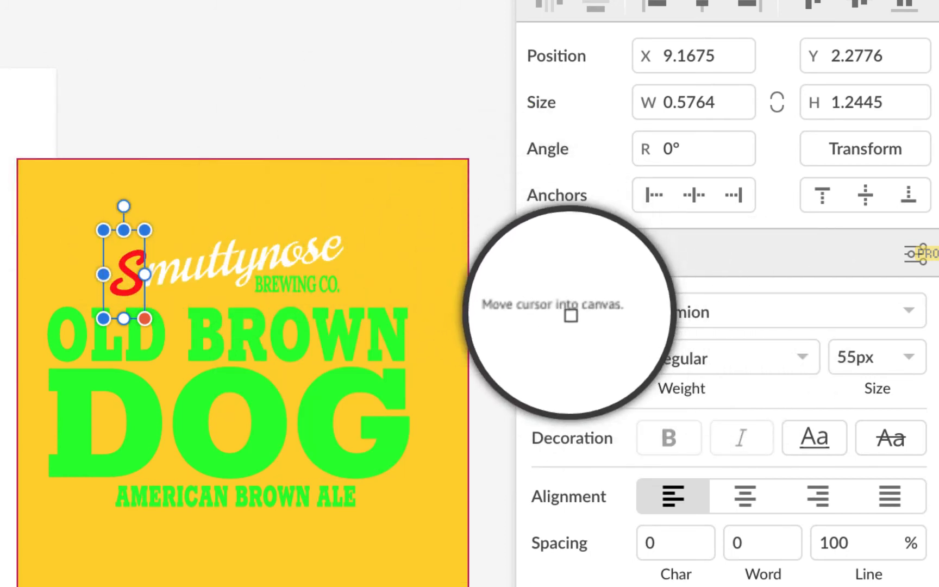
click(574, 311)
click(573, 312)
click(876, 278)
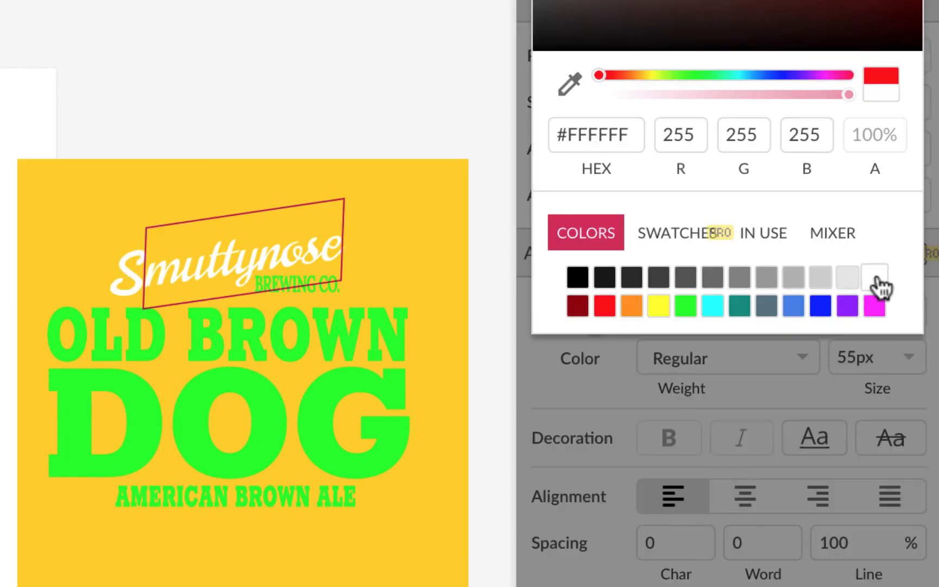
click(387, 96)
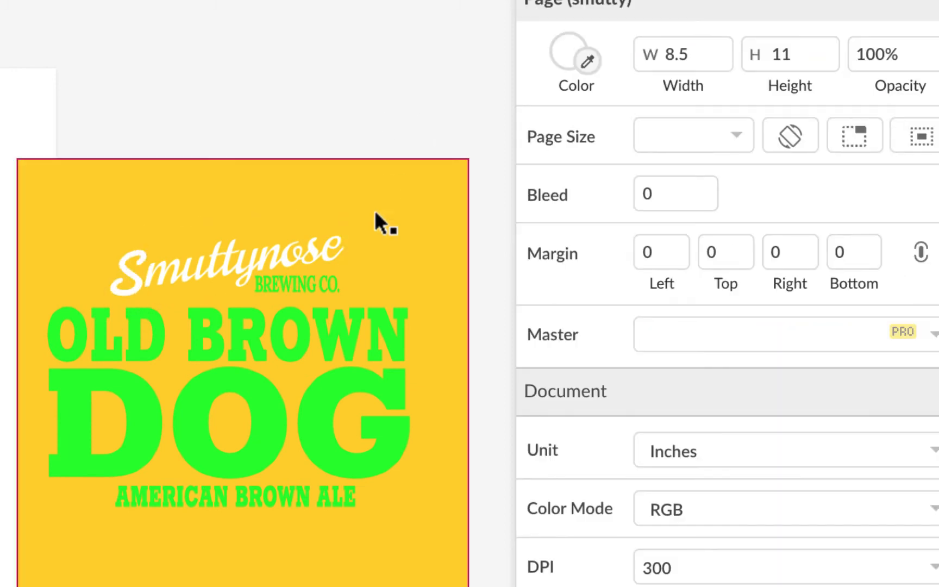
- Select the OLD BROWN text inside its group and fill it with dark red sampled from the can's lettering (#921316)
click(319, 290)
double_click(311, 283)
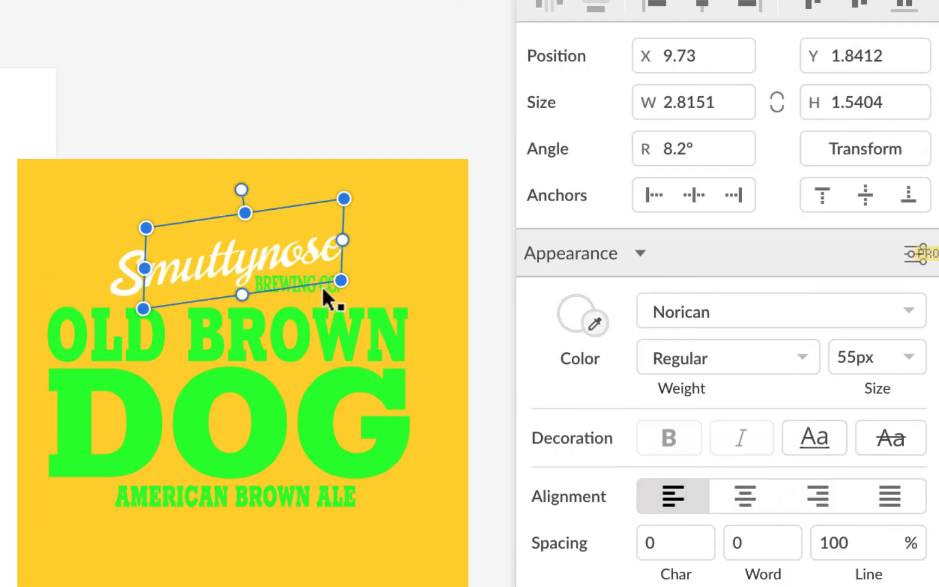
key(Escape)
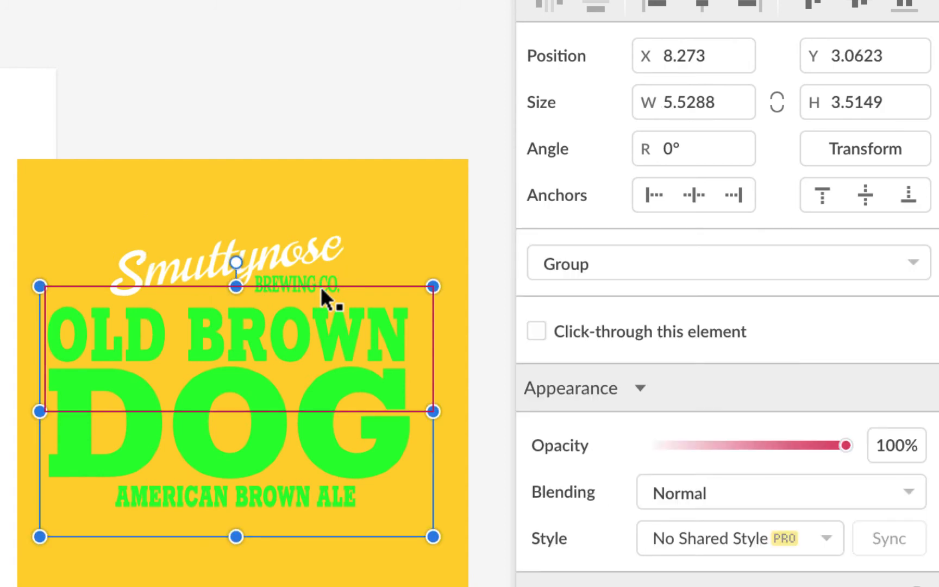
double_click(320, 286)
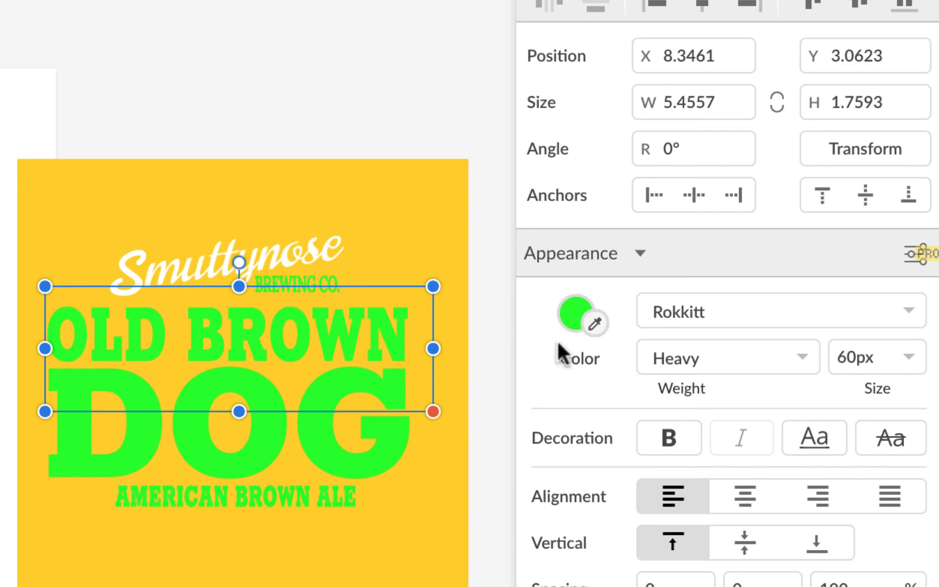
click(574, 314)
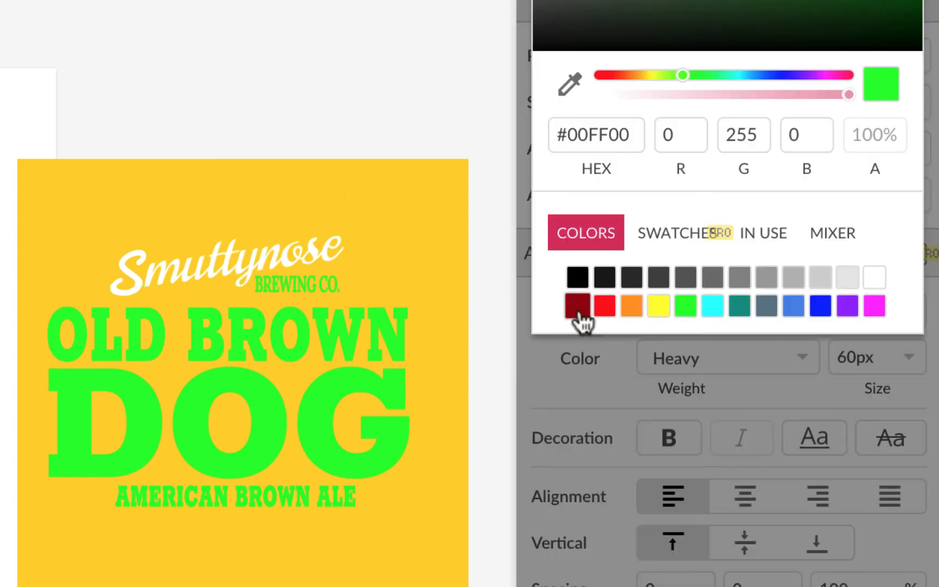
click(569, 84)
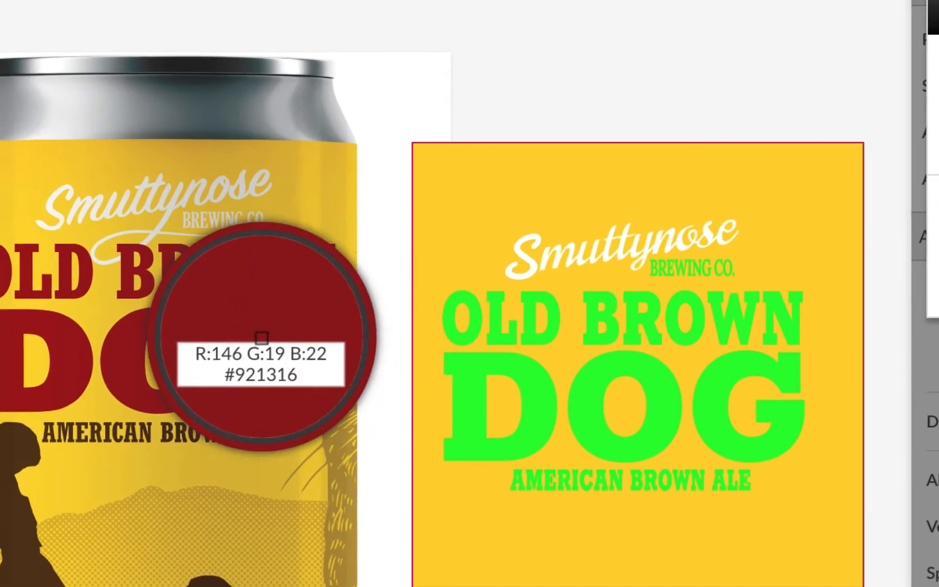
click(261, 337)
click(658, 40)
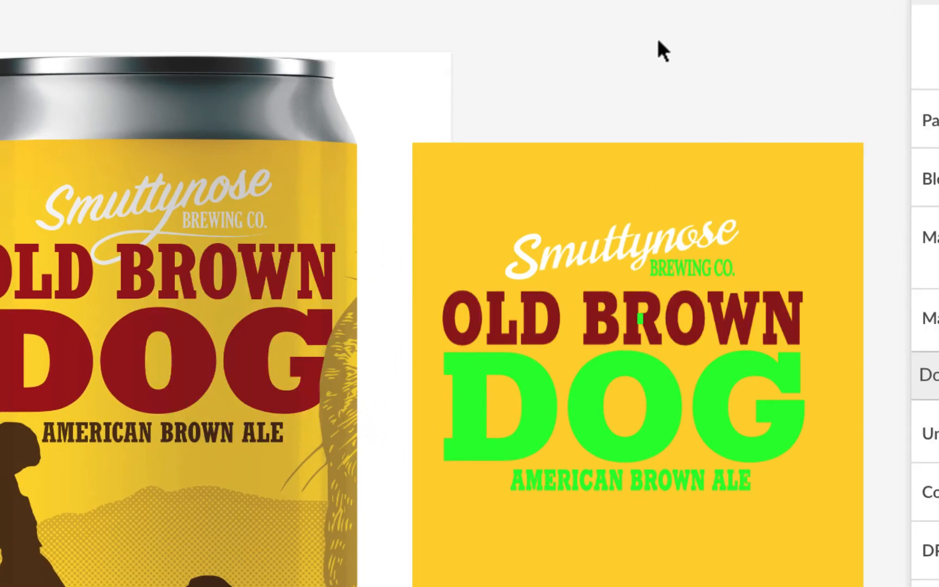
- Fill the grouped DOG text with the document's in-use dark red #921316
click(637, 365)
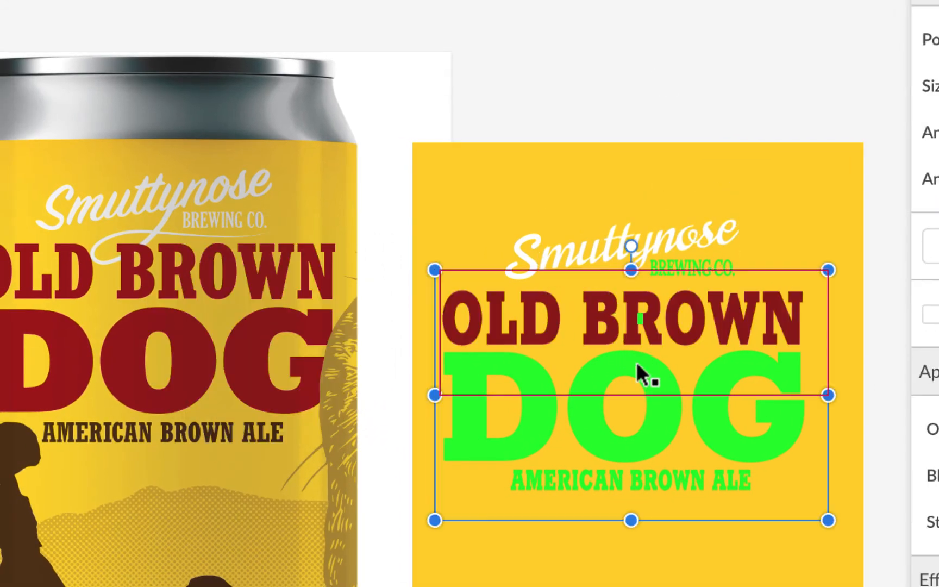
click(587, 415)
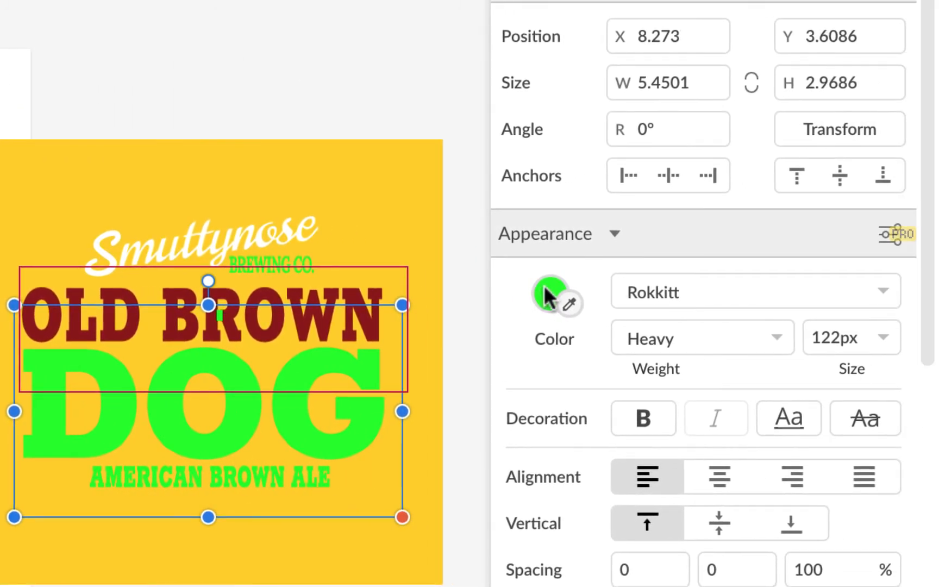
click(550, 294)
click(741, 213)
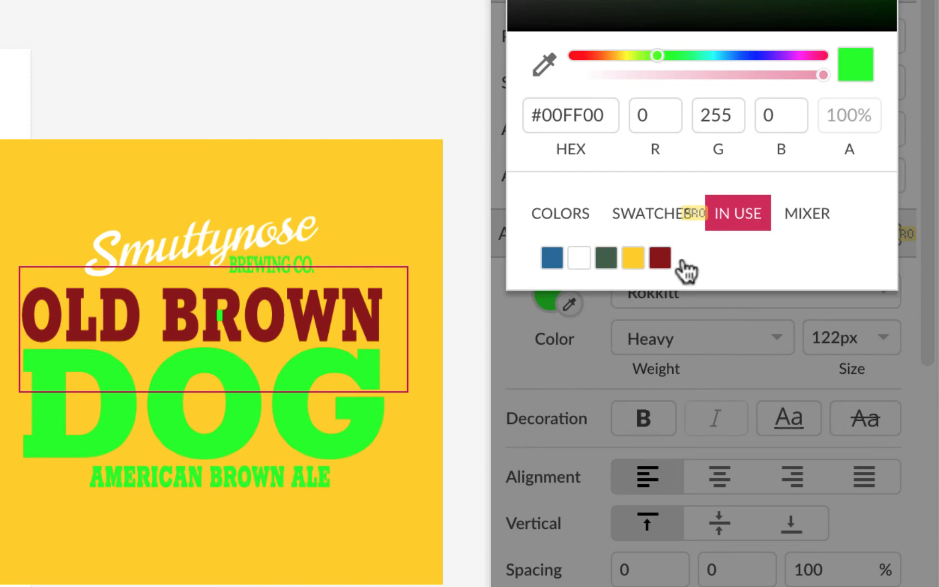
click(660, 258)
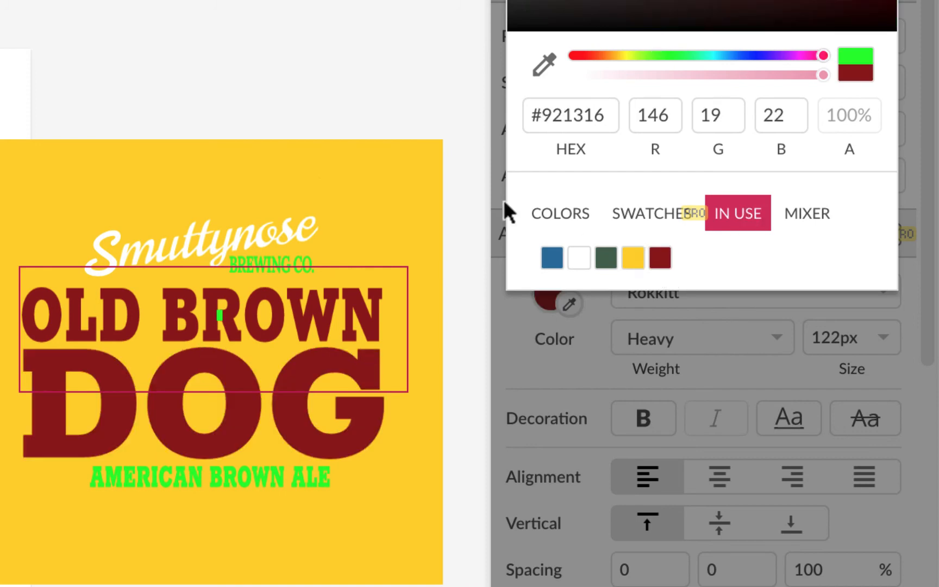
click(374, 82)
- Fill the AMERICAN BROWN ALE text with dark brown sampled from the dog silhouette on the can (RGB 71, 43, 18)
click(266, 471)
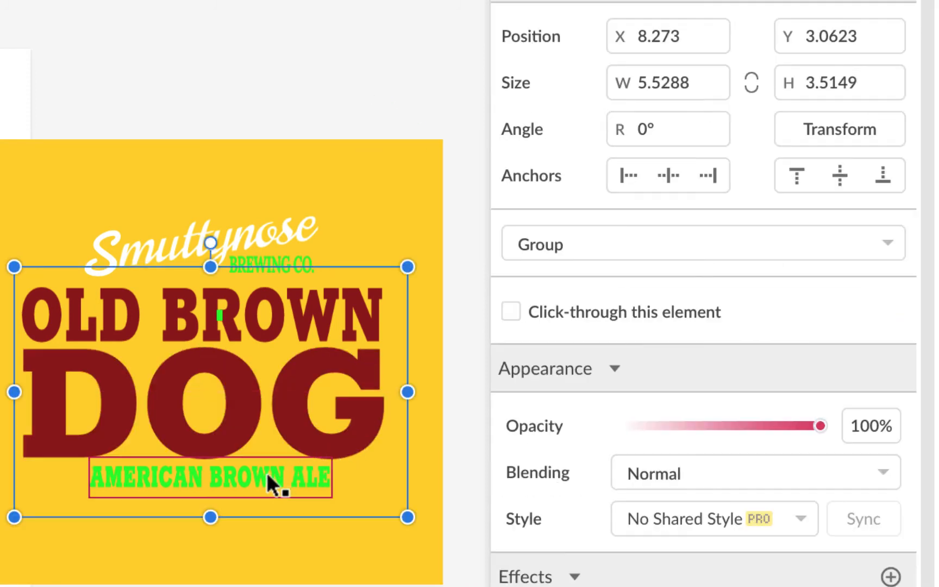
double_click(253, 478)
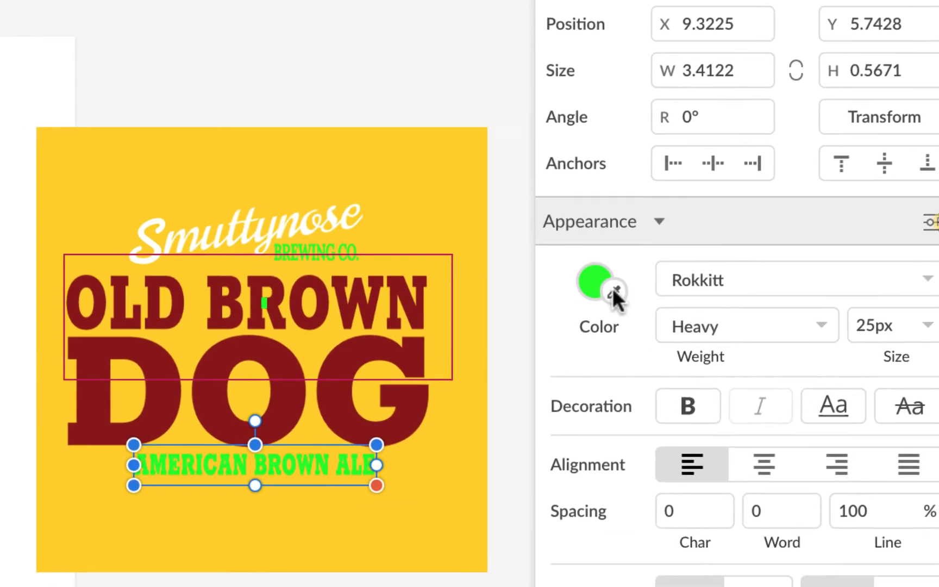
click(570, 303)
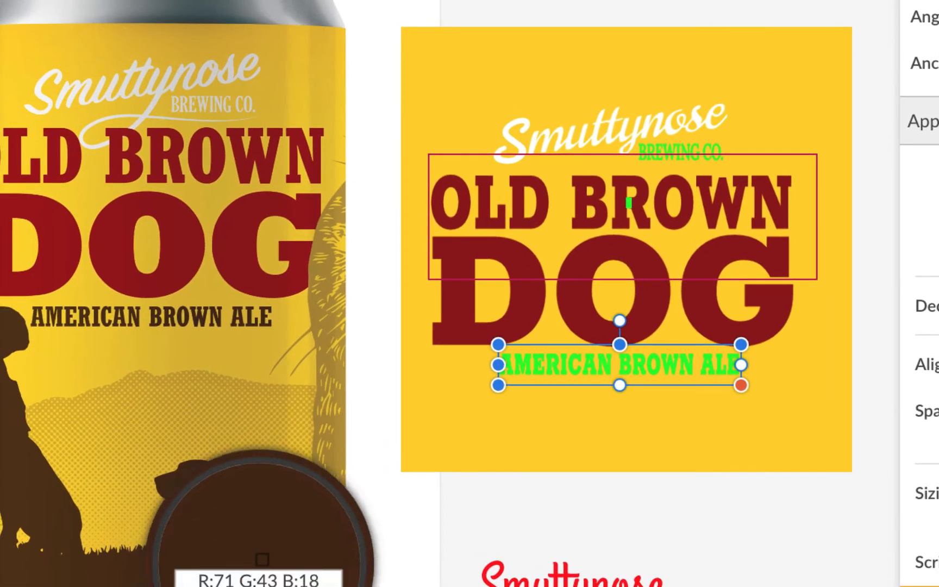
click(262, 551)
click(731, 13)
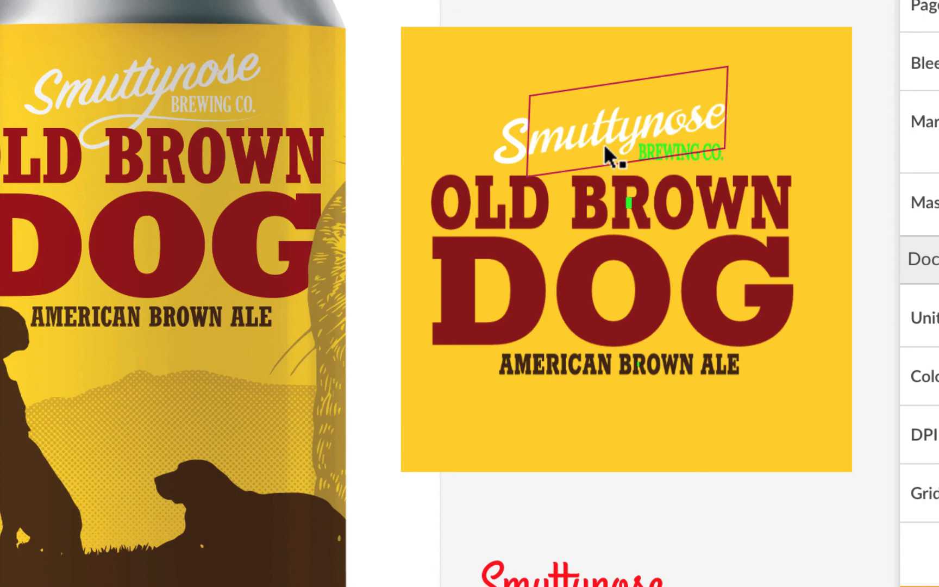
- Fill the small green patch on the R of the large word BROWN with the lettering's dark red
key(super+plus)
key(super+plus)
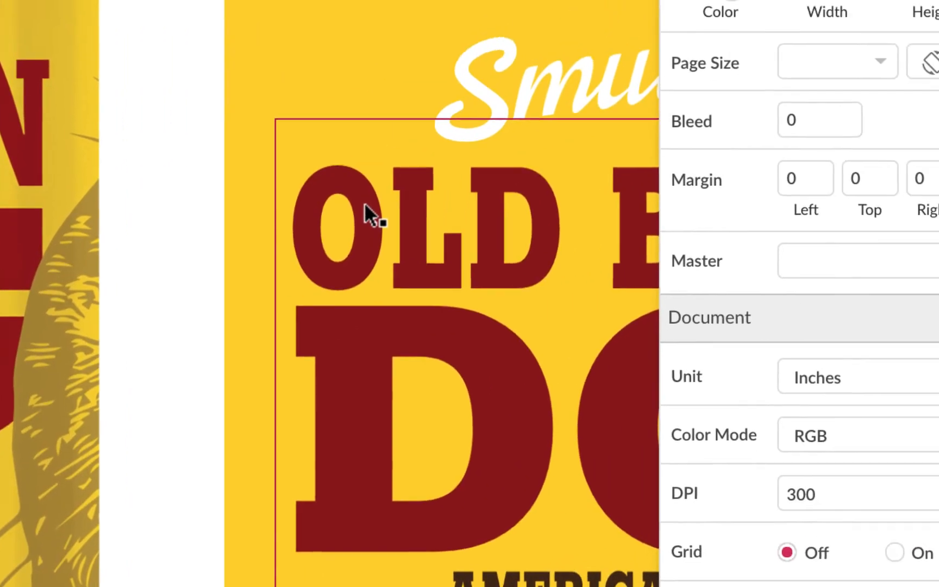
scroll(600, 146, right, 8)
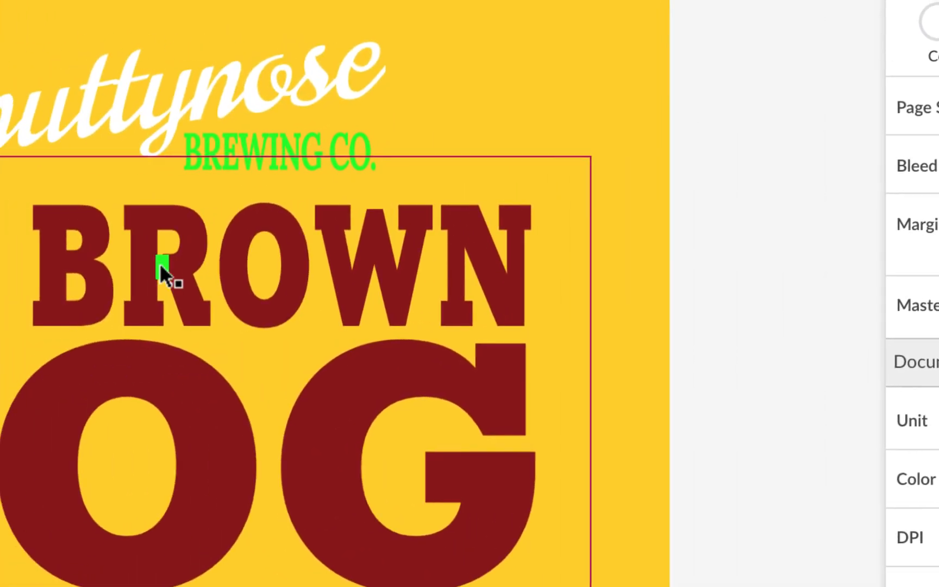
click(80, 265)
click(80, 264)
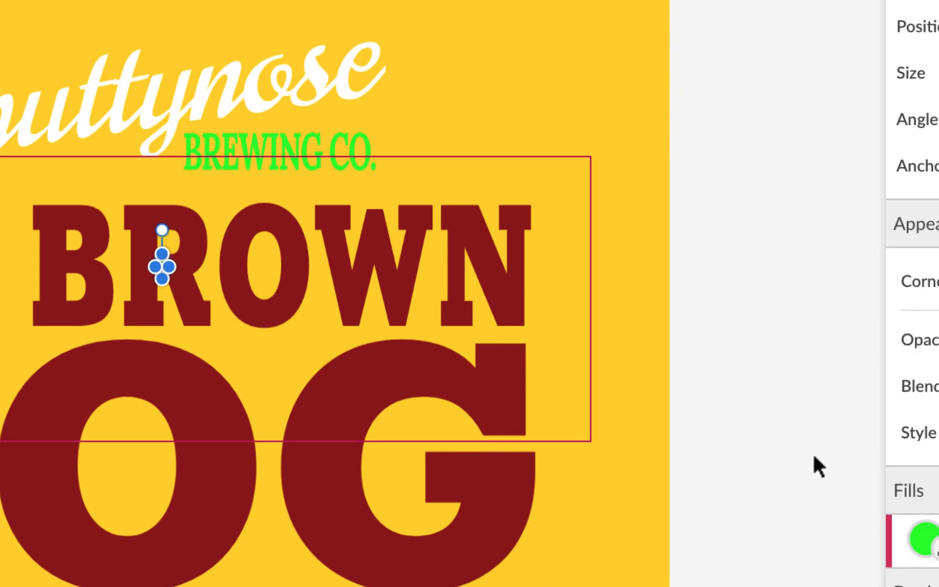
drag(923, 537, 487, 403)
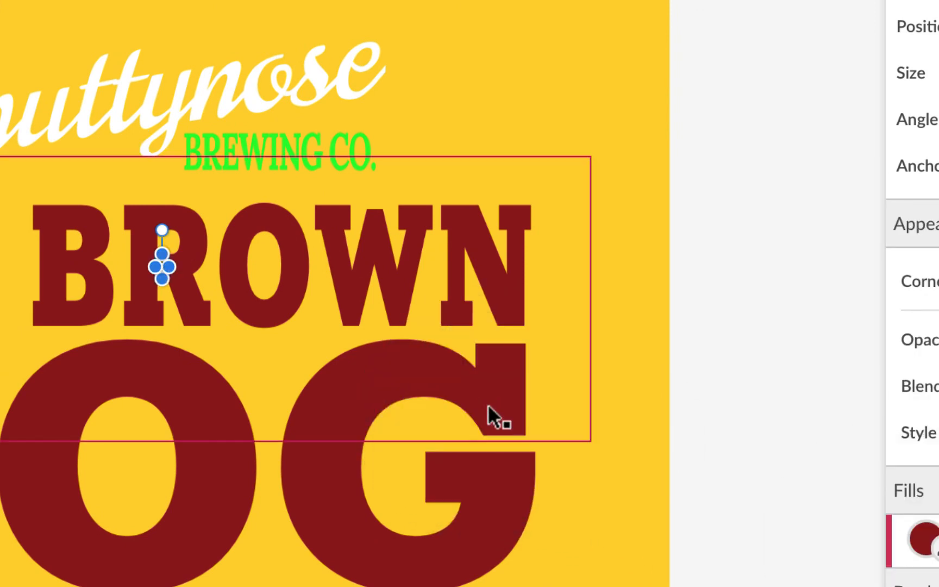
click(742, 103)
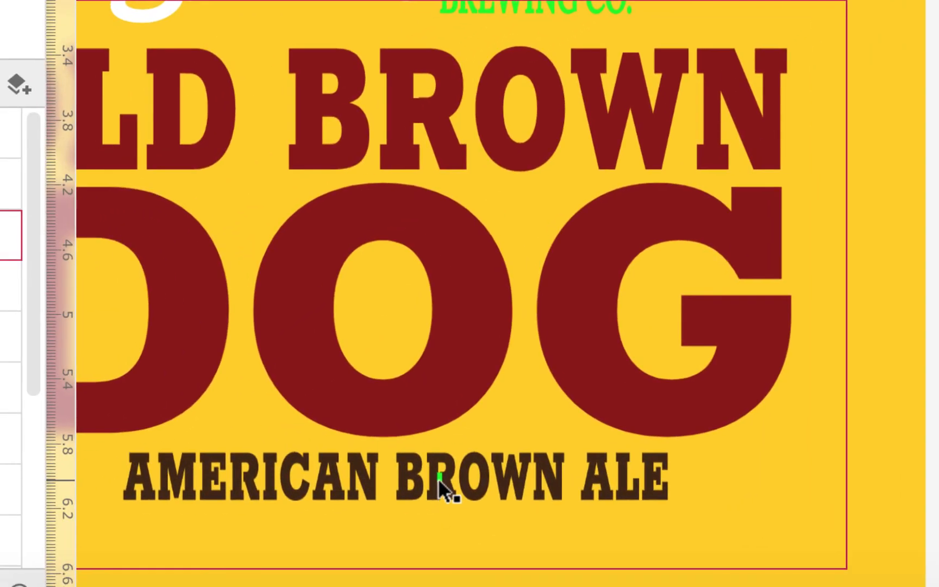
- Fill the small green patch on the R in AMERICAN BROWN ALE with the in-use dark brown #472B12
click(438, 478)
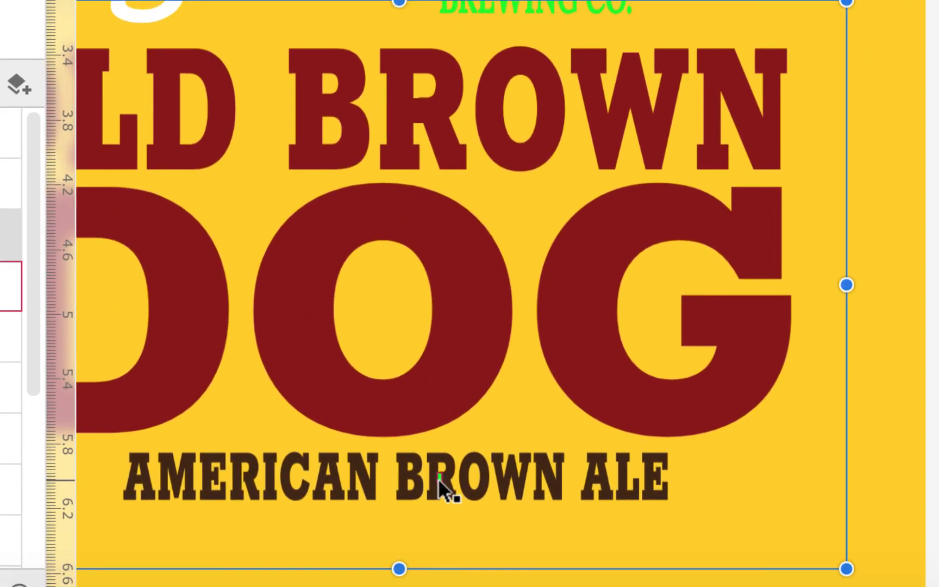
scroll(438, 478, up, 5)
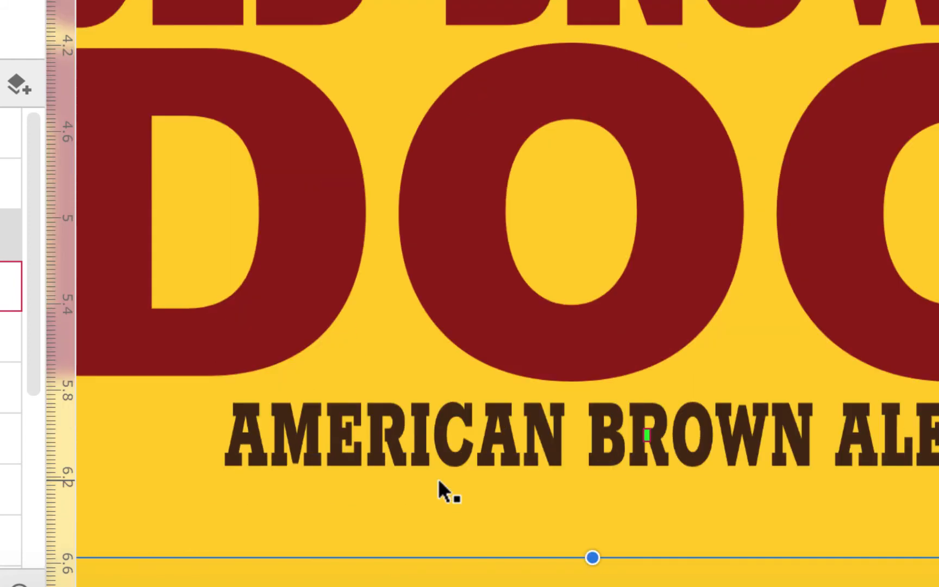
scroll(527, 409, down, 10)
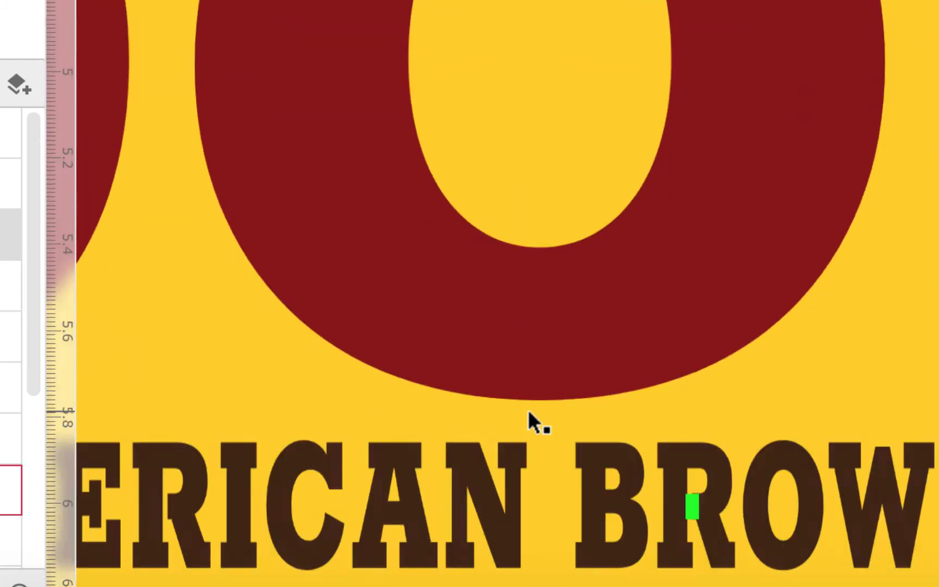
click(691, 343)
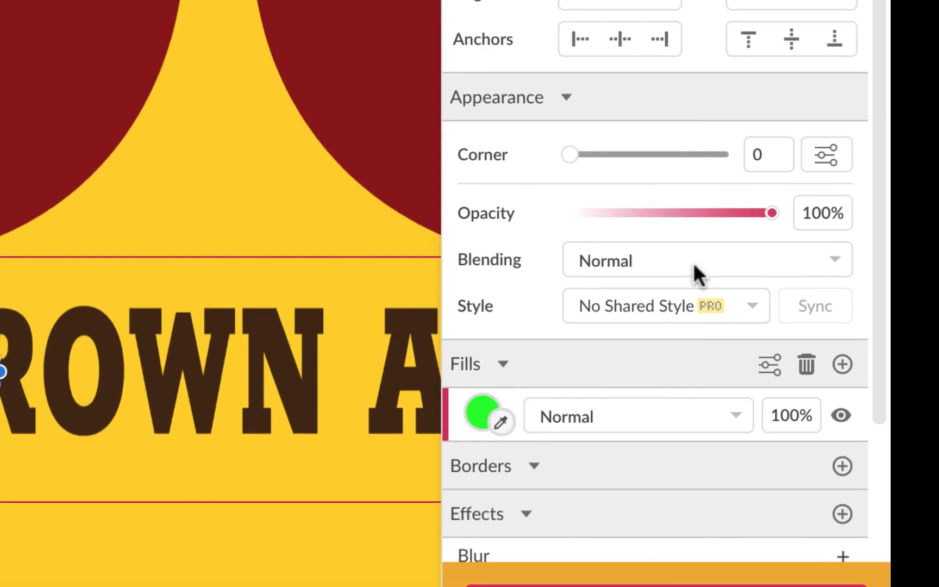
click(482, 415)
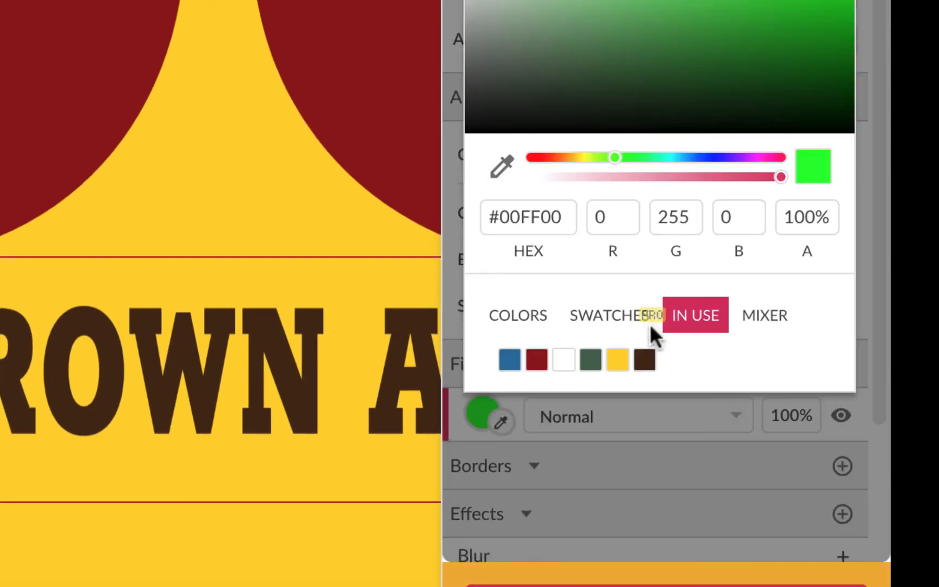
click(645, 361)
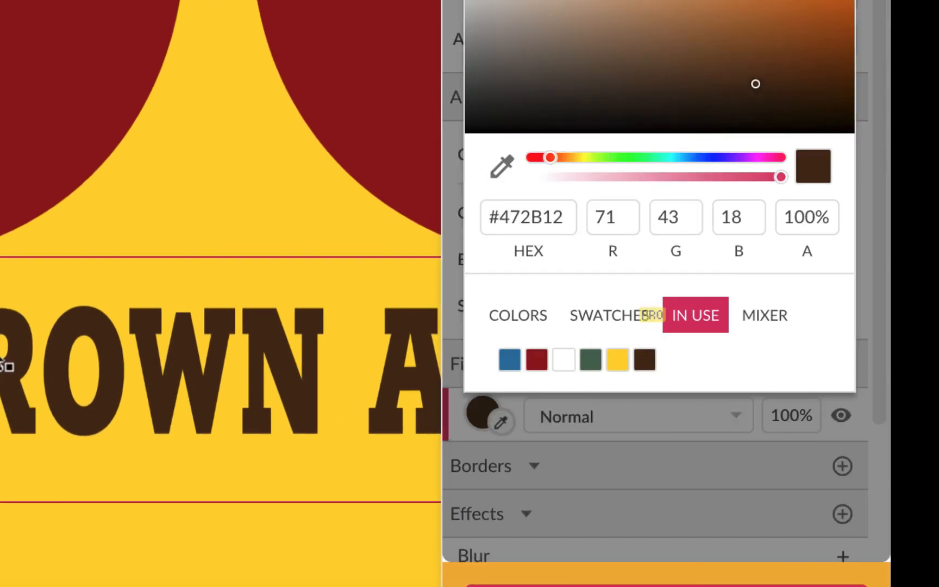
key(super+minus)
key(super+minus)
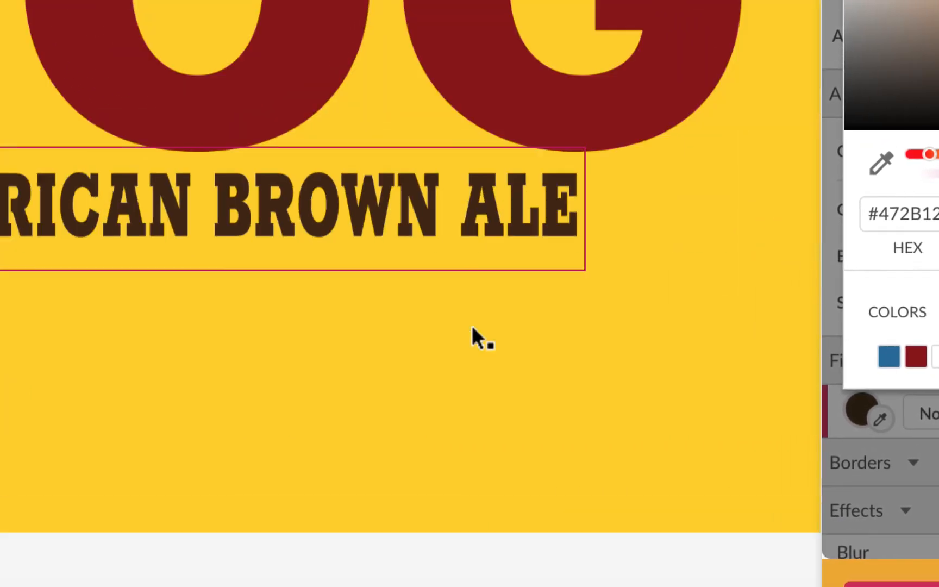
key(super+minus)
scroll(472, 325, up, 5)
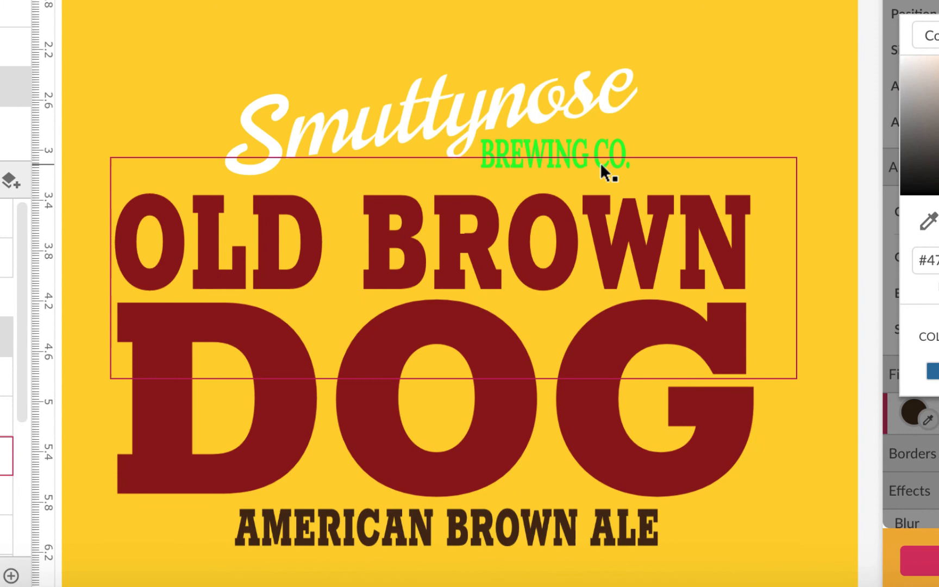
click(513, 109)
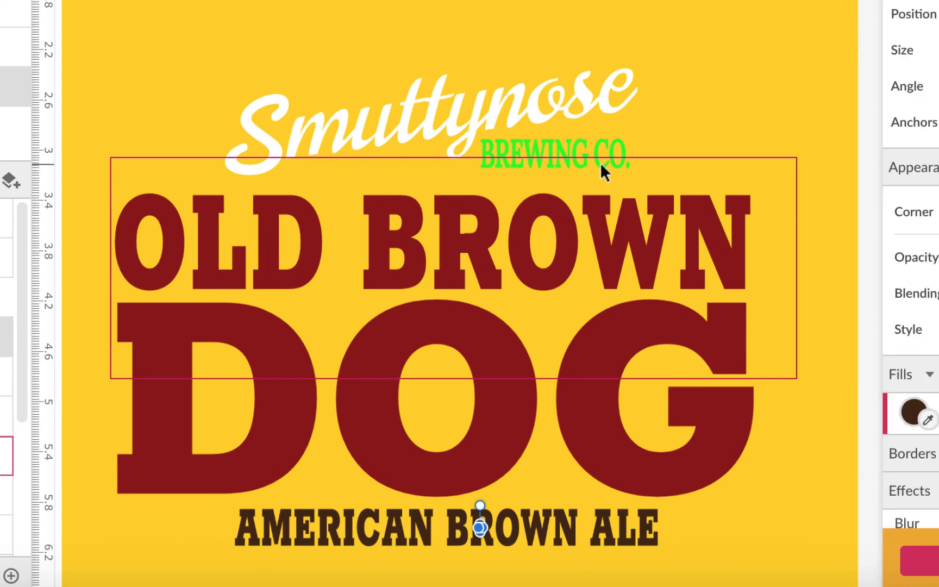
- Collapse the lettering group in the layer list and lock the slanted Smuttynose text layer that overlaps BREWING CO
click(600, 162)
click(596, 144)
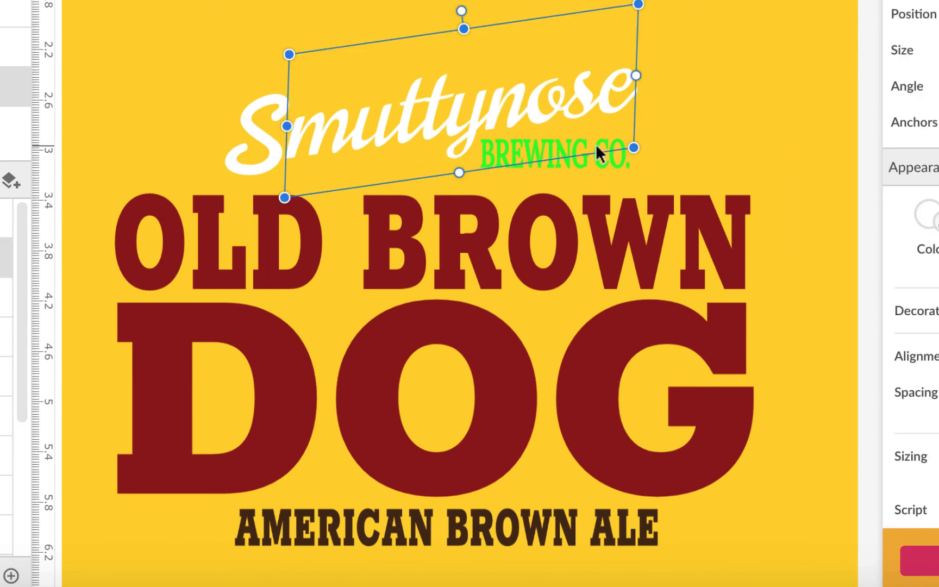
click(607, 164)
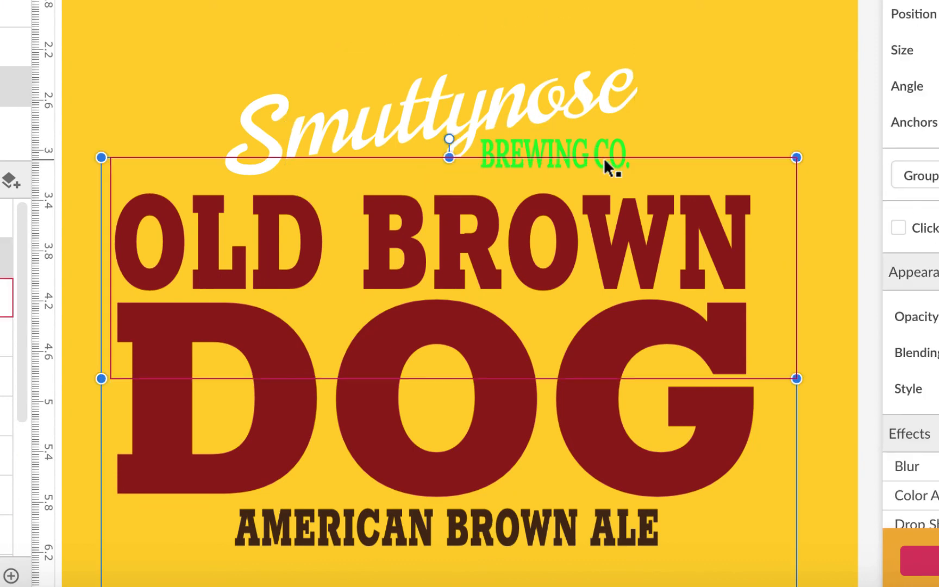
click(562, 108)
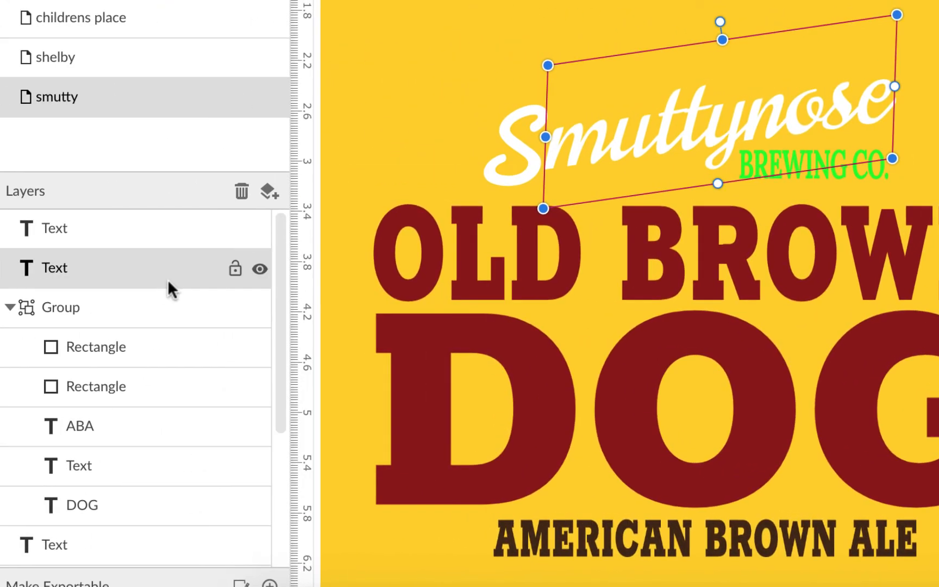
drag(168, 279, 149, 259)
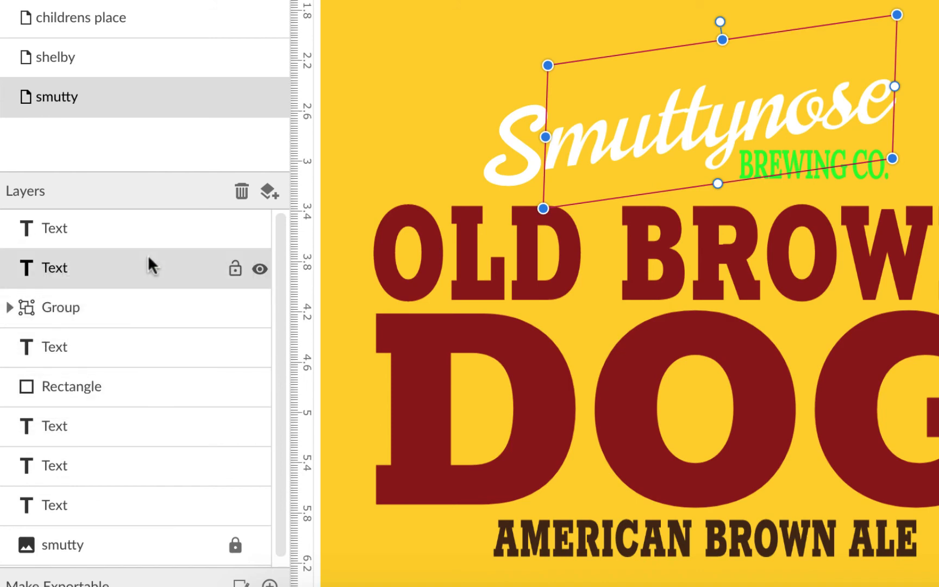
click(160, 278)
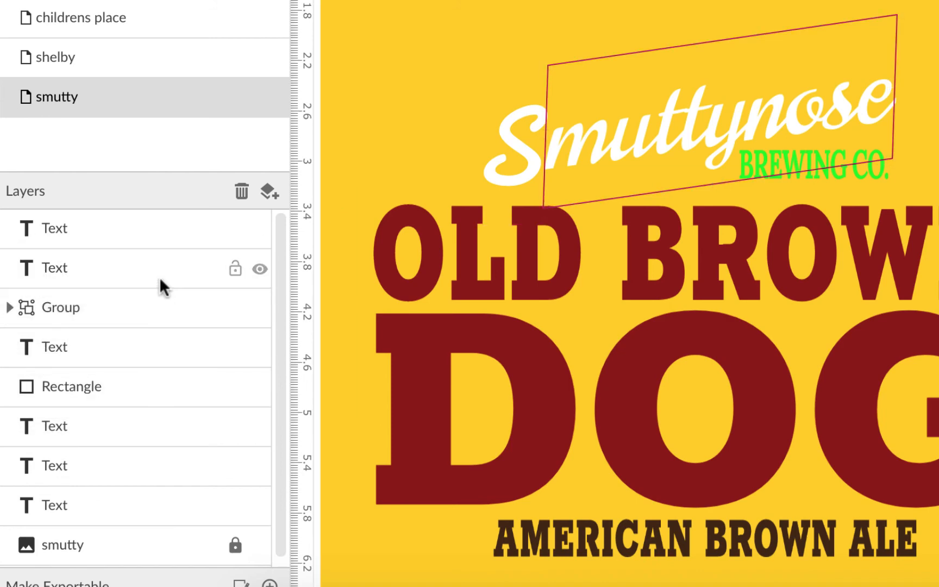
click(235, 268)
- Fill the green BREWING CO. text with the document's in-use white #FFFFFF
click(860, 174)
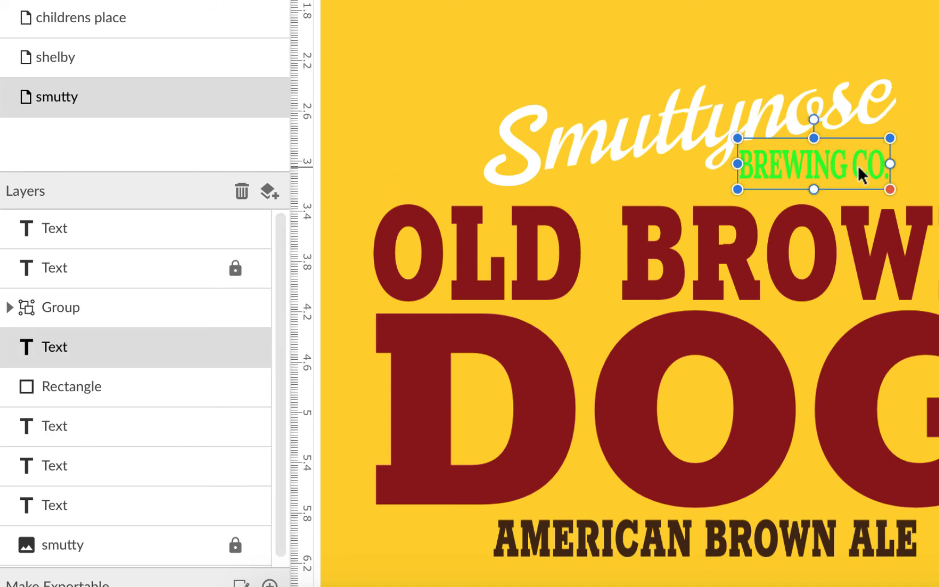
click(782, 228)
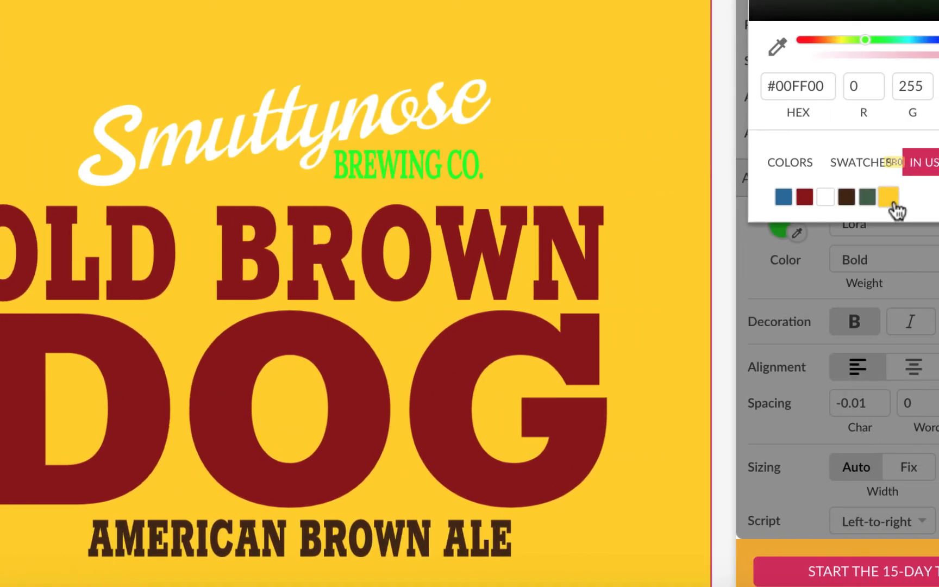
click(826, 198)
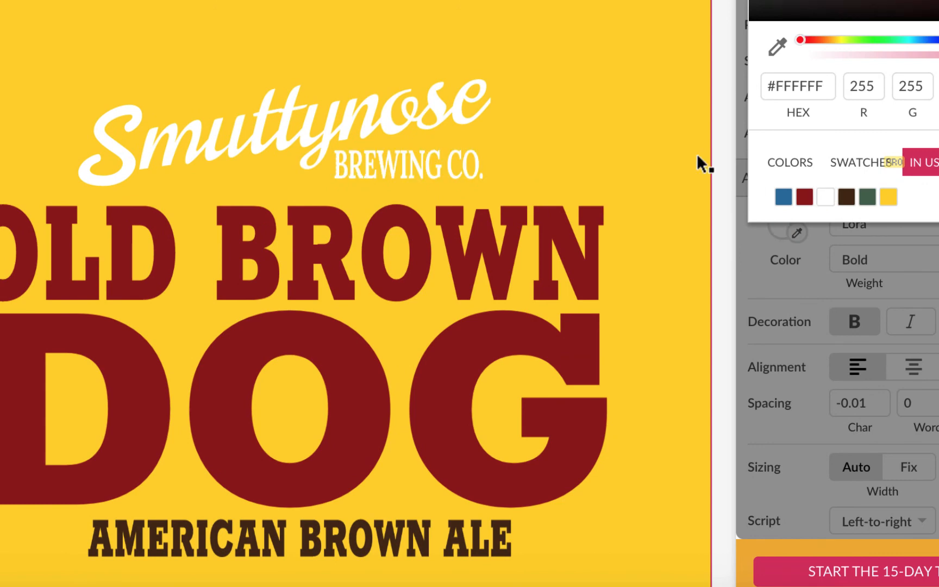
click(799, 160)
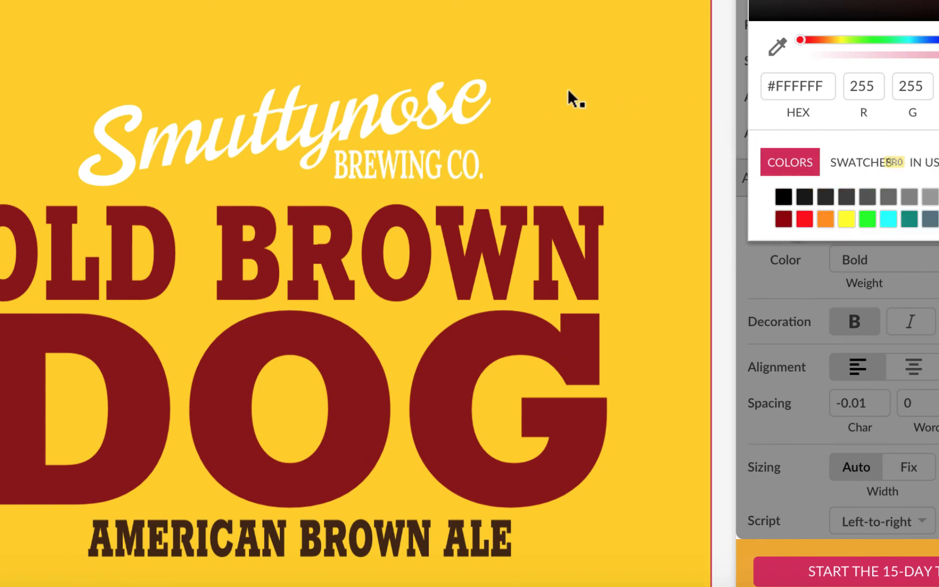
key(super+minus)
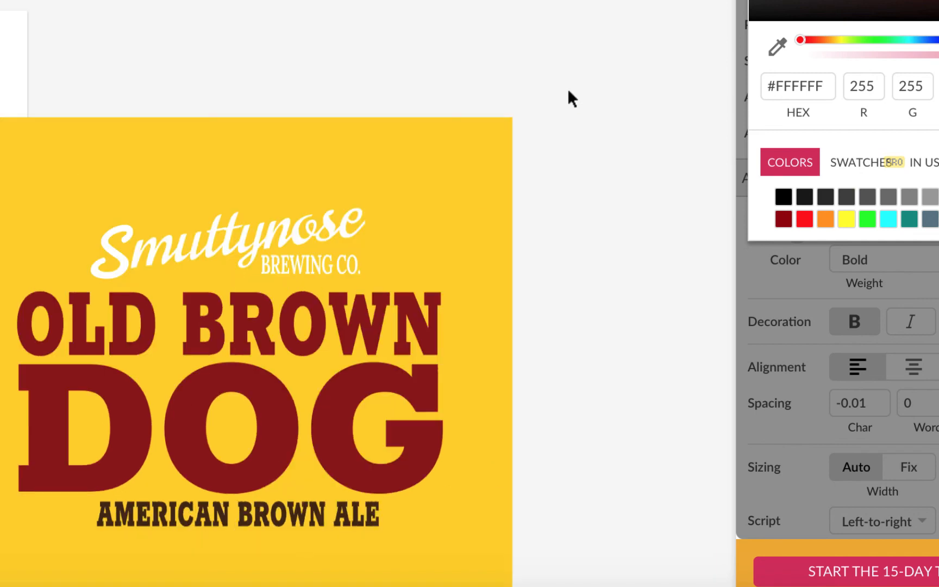